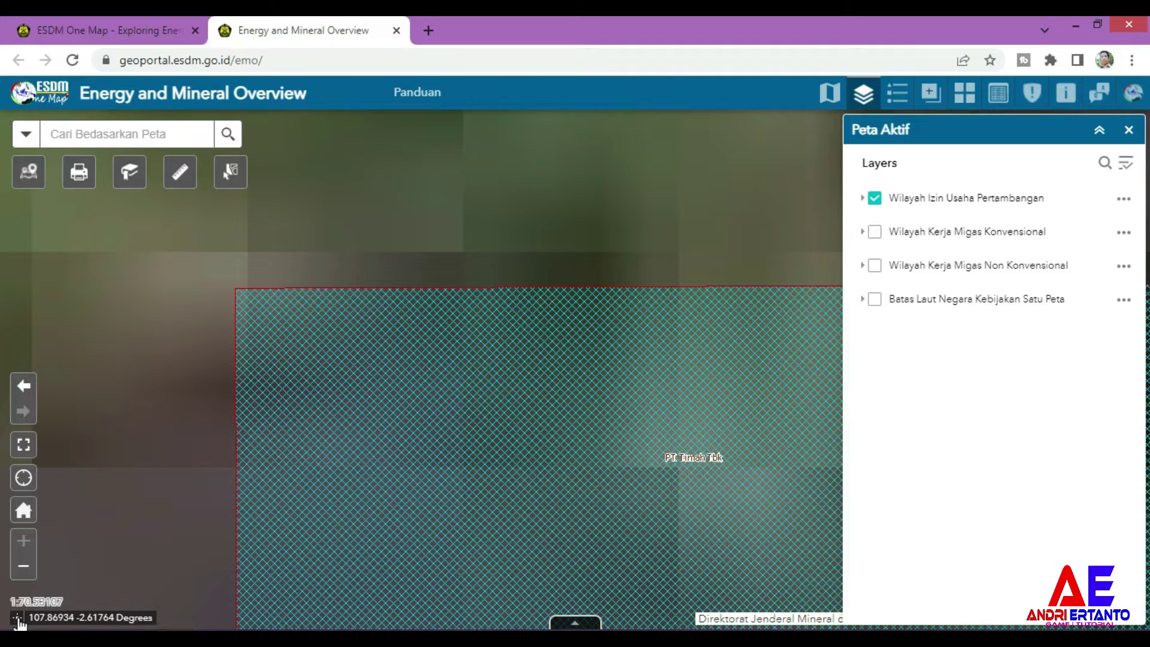
Mark the northwest corner of the PT Timah Tbk permit area on the map and copy its coordinates.
{"action": "left_click", "coordinate": [18, 620]}
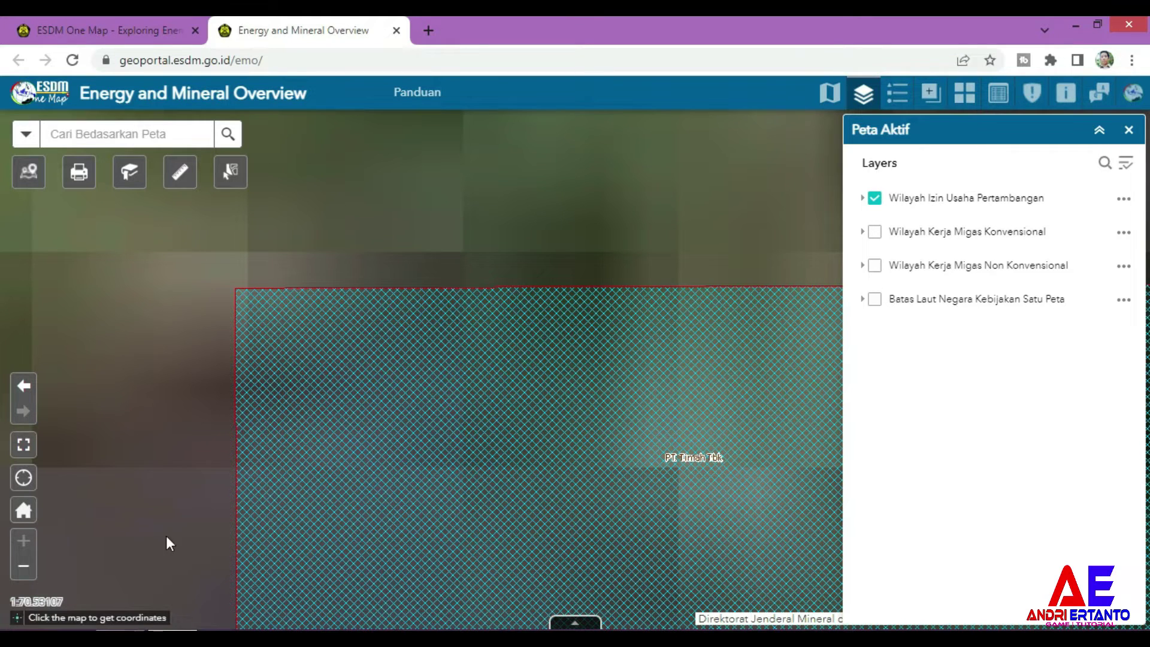
{"action": "left_click", "coordinate": [236, 289]}
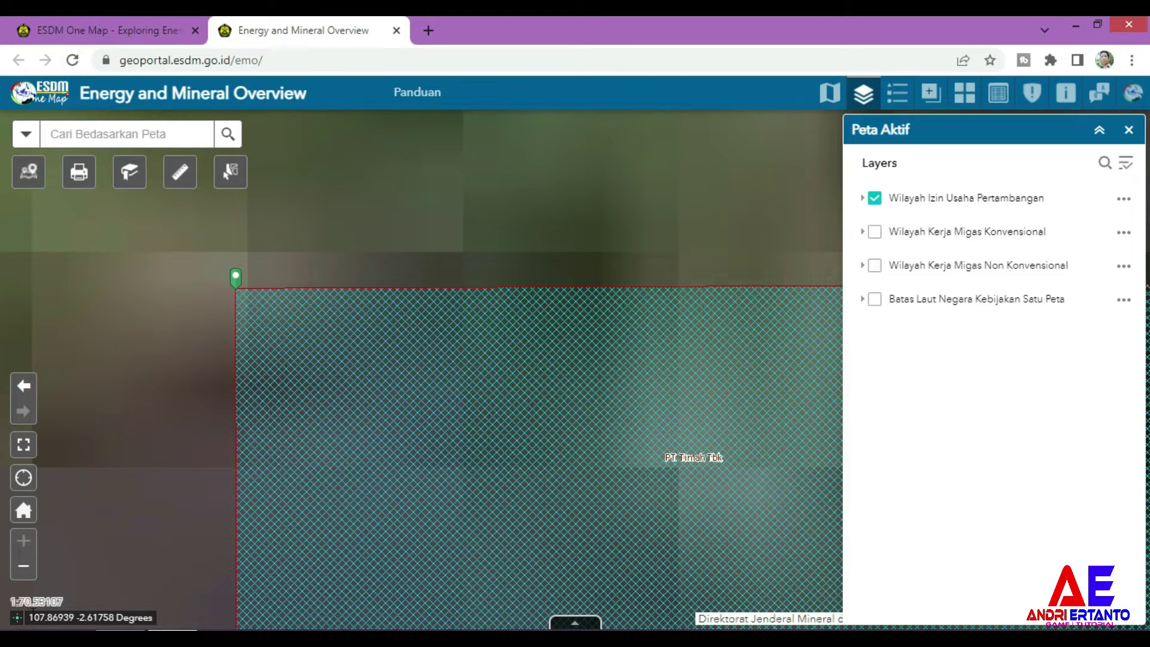
{"action": "left_click_drag", "start_coordinate": [31, 612], "coordinate": [107, 612]}
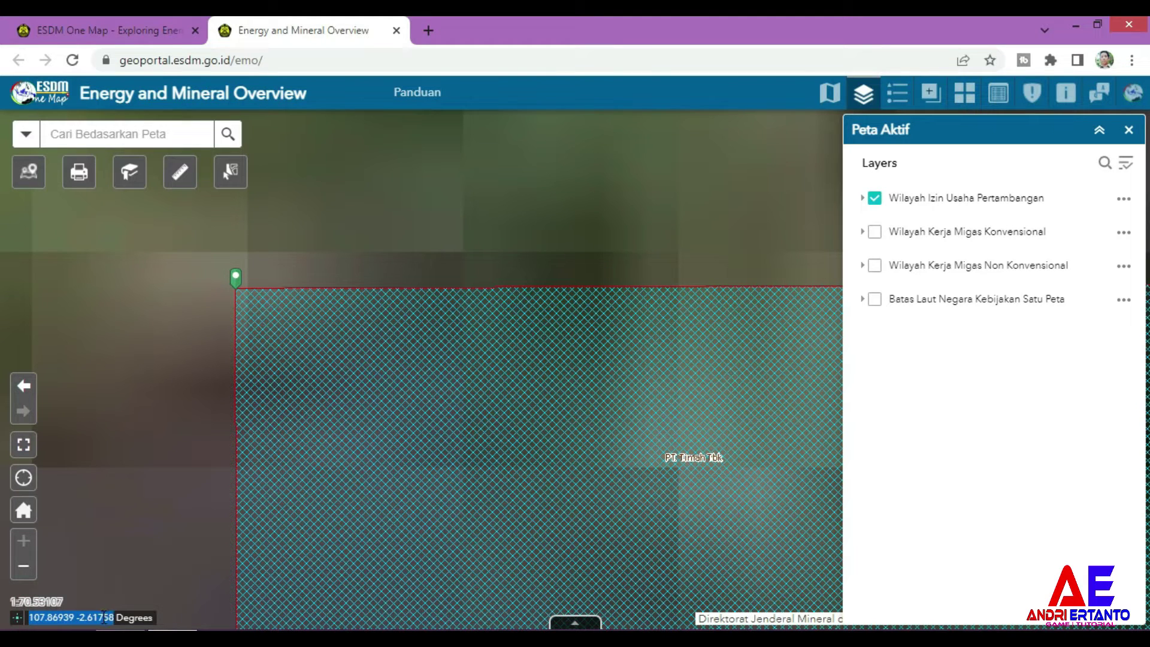
{"action": "right_click", "coordinate": [105, 623]}
{"action": "left_click", "coordinate": [157, 483]}
Switch to a blank Excel workbook, maximize it, and paste the coordinates 107.86939 -2.61758 into cell C4 with source formatting.
{"action": "key", "text": "super"}
{"action": "left_click", "coordinate": [90, 405]}
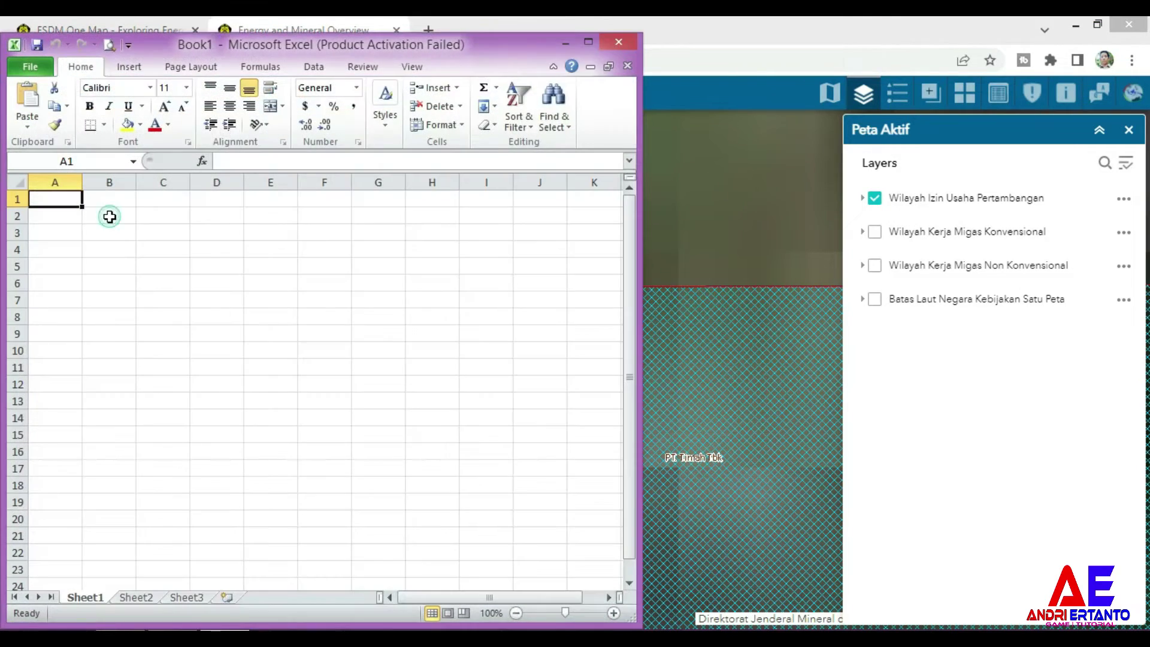
{"action": "left_click", "coordinate": [109, 216]}
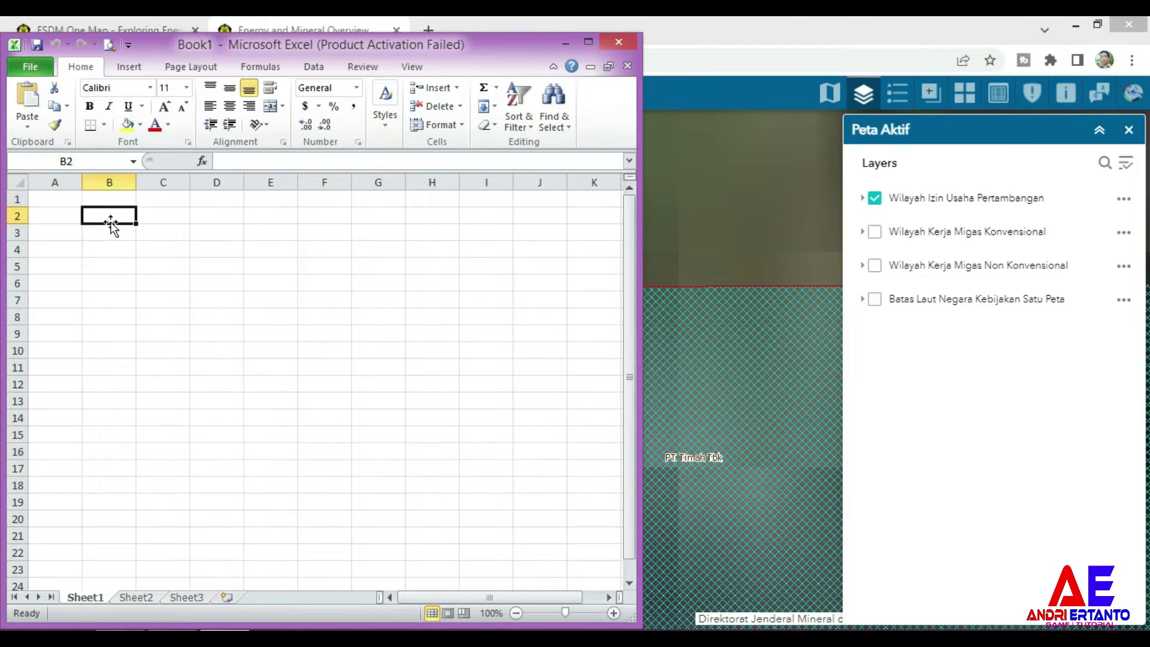
{"action": "left_click", "coordinate": [145, 235]}
{"action": "left_click", "coordinate": [155, 249]}
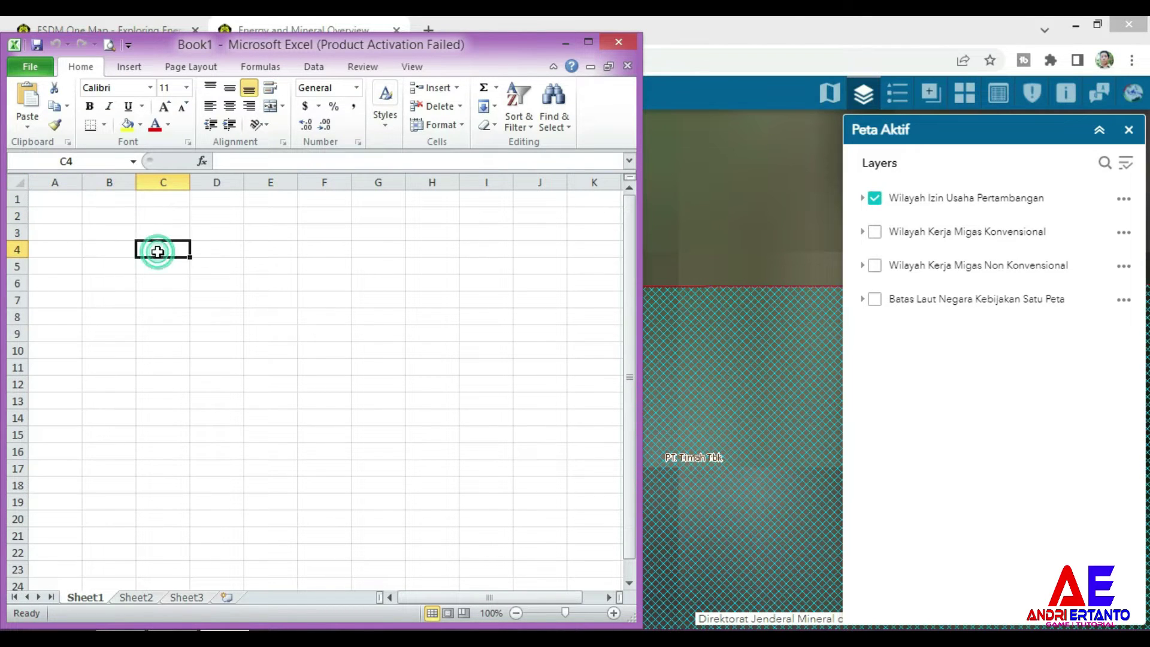
{"action": "right_click", "coordinate": [158, 254]}
{"action": "left_click", "coordinate": [194, 319]}
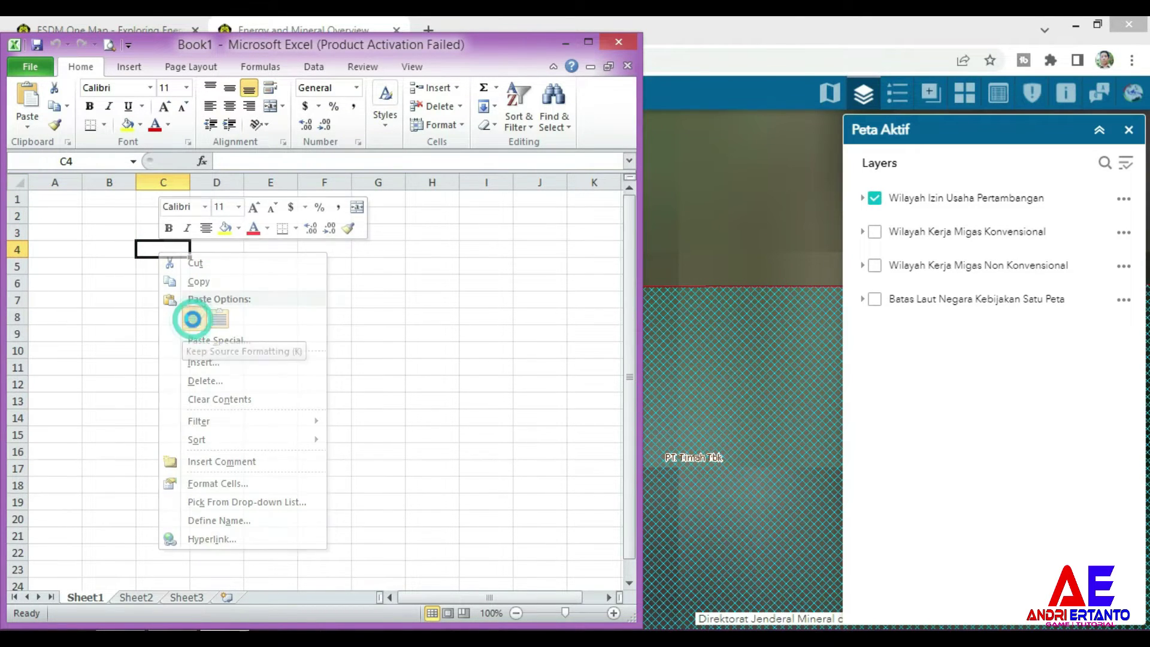
{"action": "left_click", "coordinate": [590, 42]}
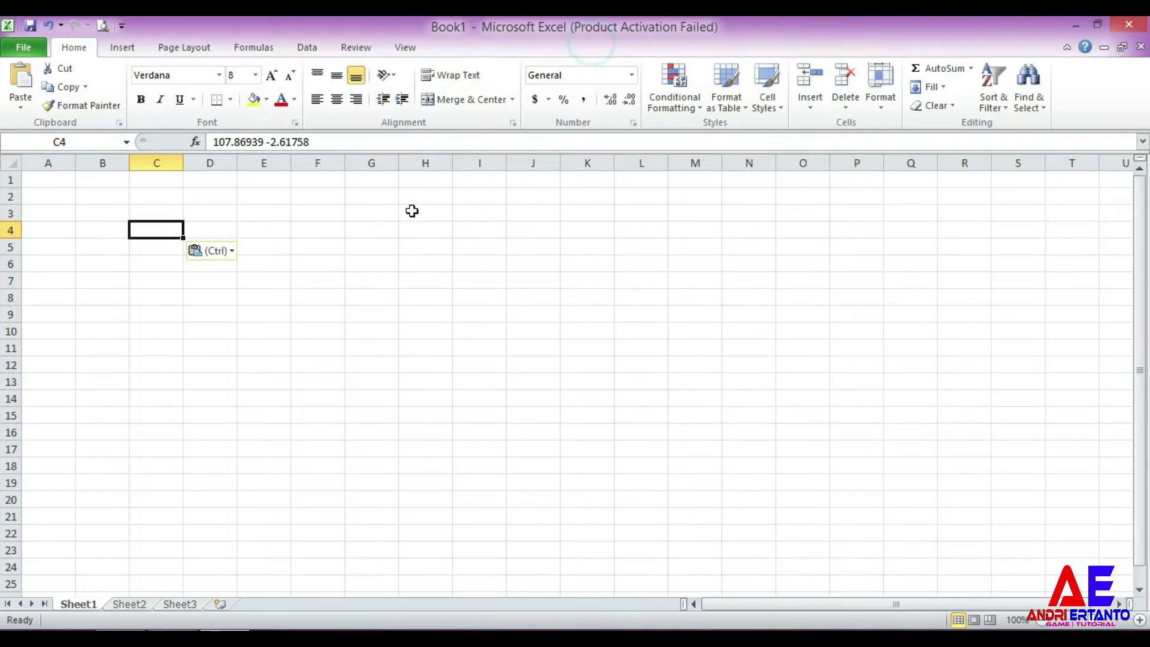
Place the coordinate pair 107.86939 -2.61758 in cell D4 as well.
{"action": "double_click", "coordinate": [308, 142]}
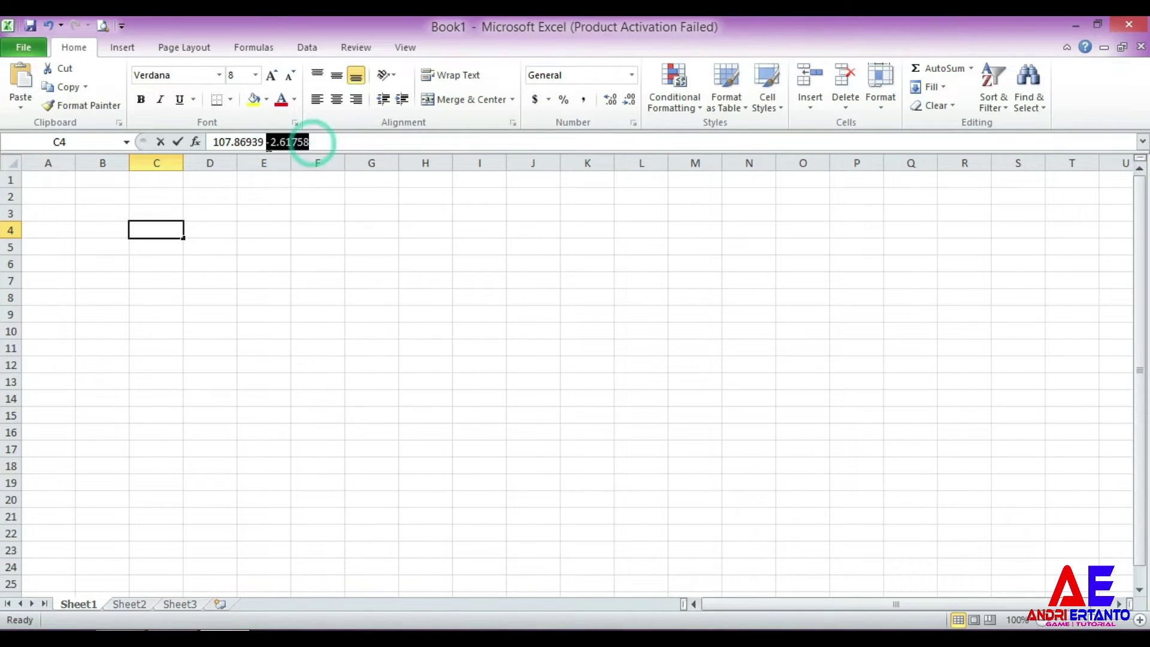
{"action": "type", "text": "x"}
{"action": "left_click", "coordinate": [214, 230]}
{"action": "type", "text": "v"}
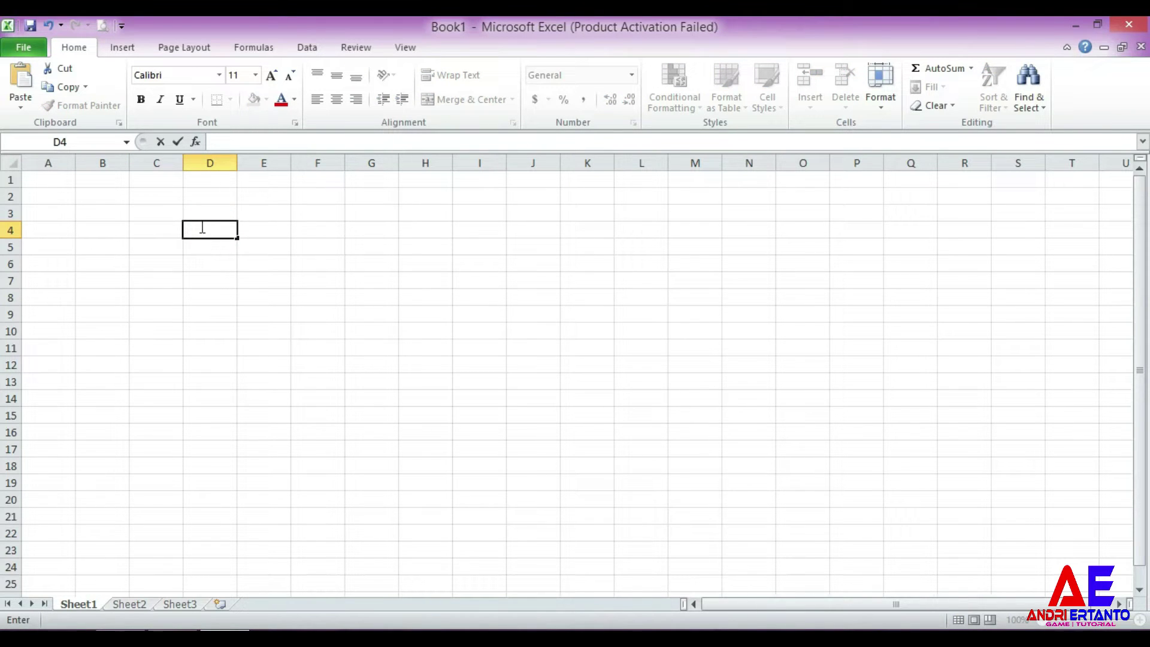
{"action": "key", "text": "ctrl+v"}
Move the longitude 107.86939 from D4 into C4, keeping only -2.61758 in D4.
{"action": "left_click_drag", "start_coordinate": [317, 141], "coordinate": [268, 142]}
{"action": "double_click", "coordinate": [266, 142]}
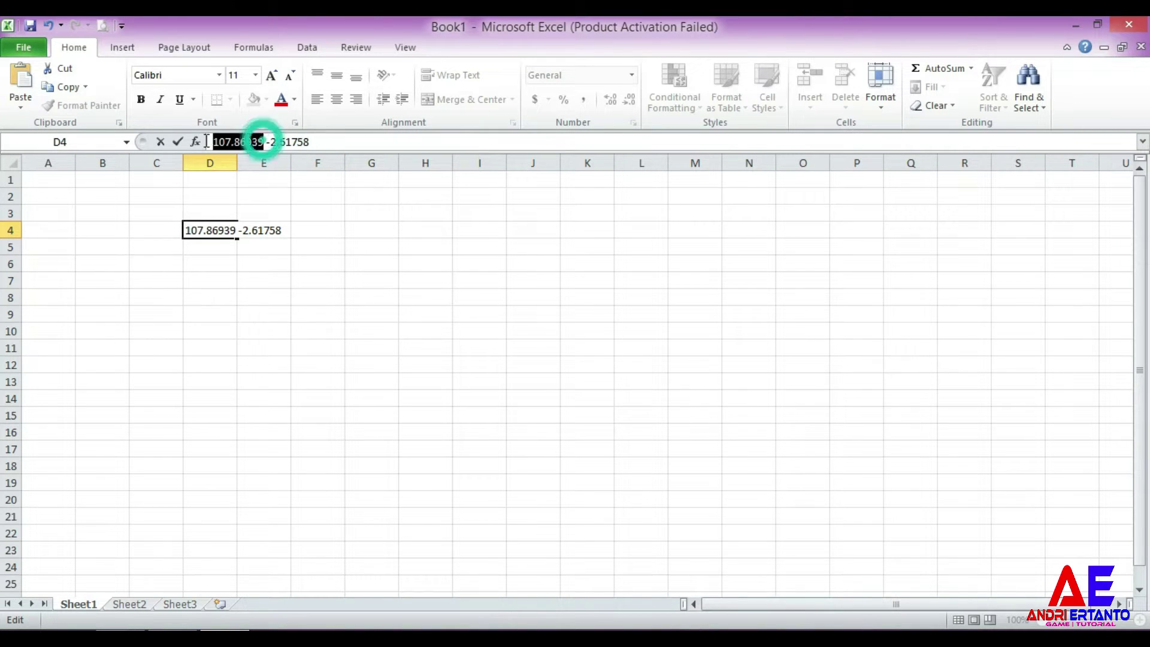
{"action": "type", "text": "x"}
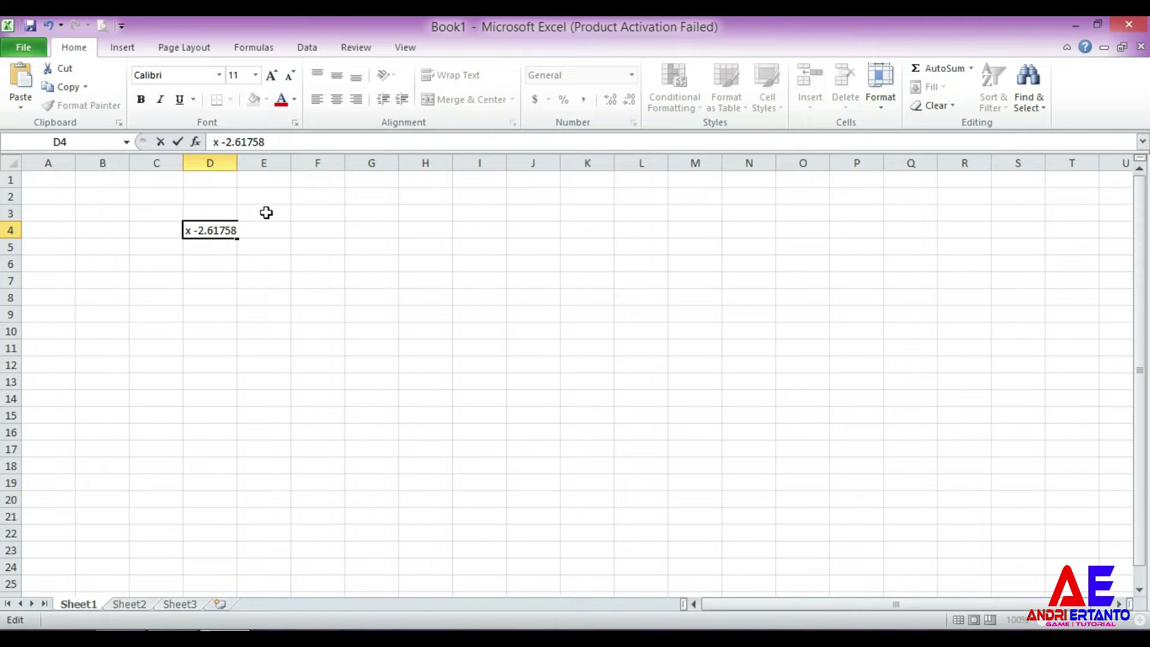
{"action": "key", "text": "ctrl+z"}
{"action": "key", "text": "ctrl+x"}
{"action": "left_click", "coordinate": [154, 231]}
{"action": "key", "text": "ctrl+v"}
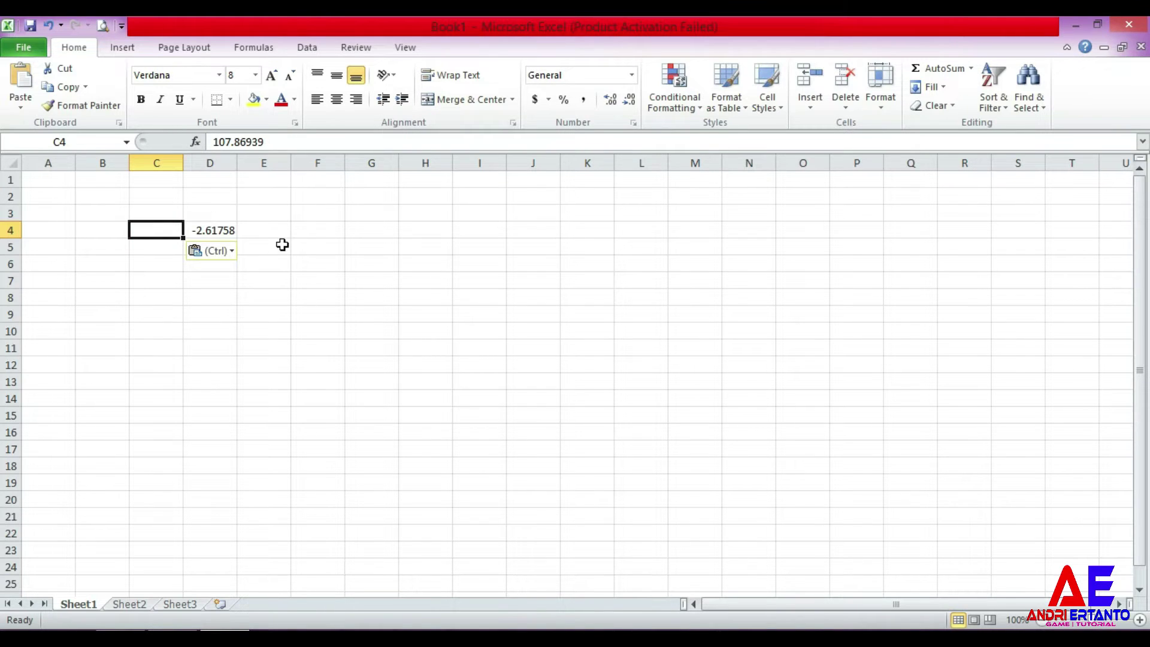
Change the font color of cells C4:D4 to black.
{"action": "left_click_drag", "start_coordinate": [173, 230], "coordinate": [209, 231]}
{"action": "left_click", "coordinate": [294, 100]}
{"action": "left_click", "coordinate": [295, 153]}
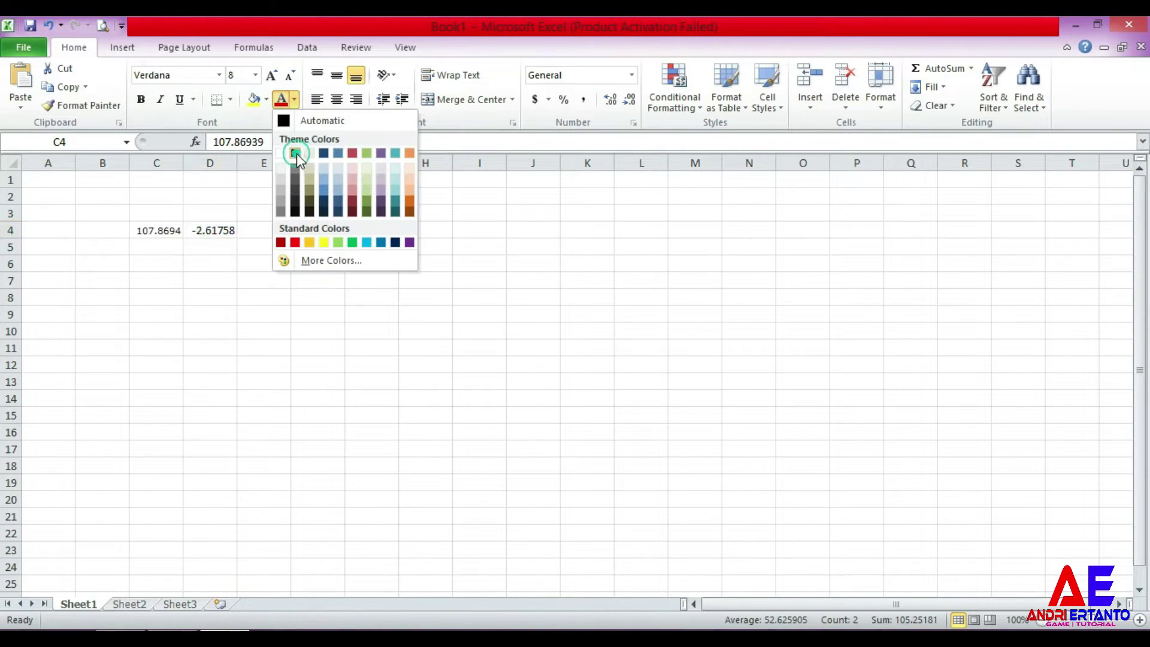
{"action": "left_click", "coordinate": [316, 329]}
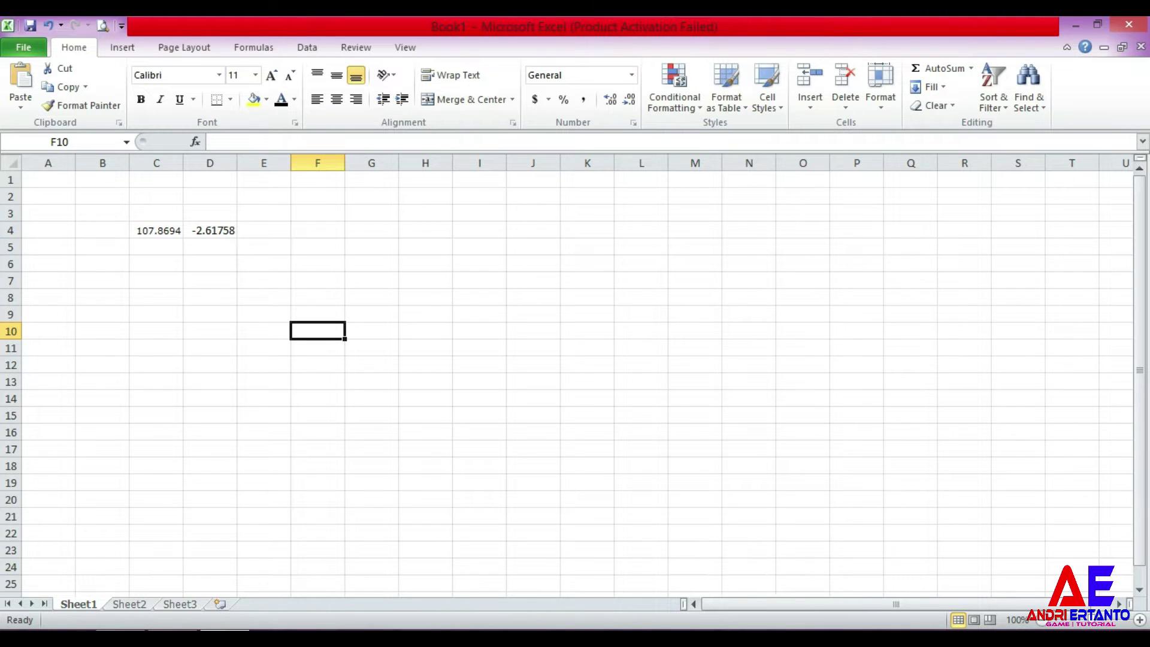
Switch to the browser map, mark the northeast corner of the same permit area, and copy its coordinates.
{"action": "left_click", "coordinate": [120, 560]}
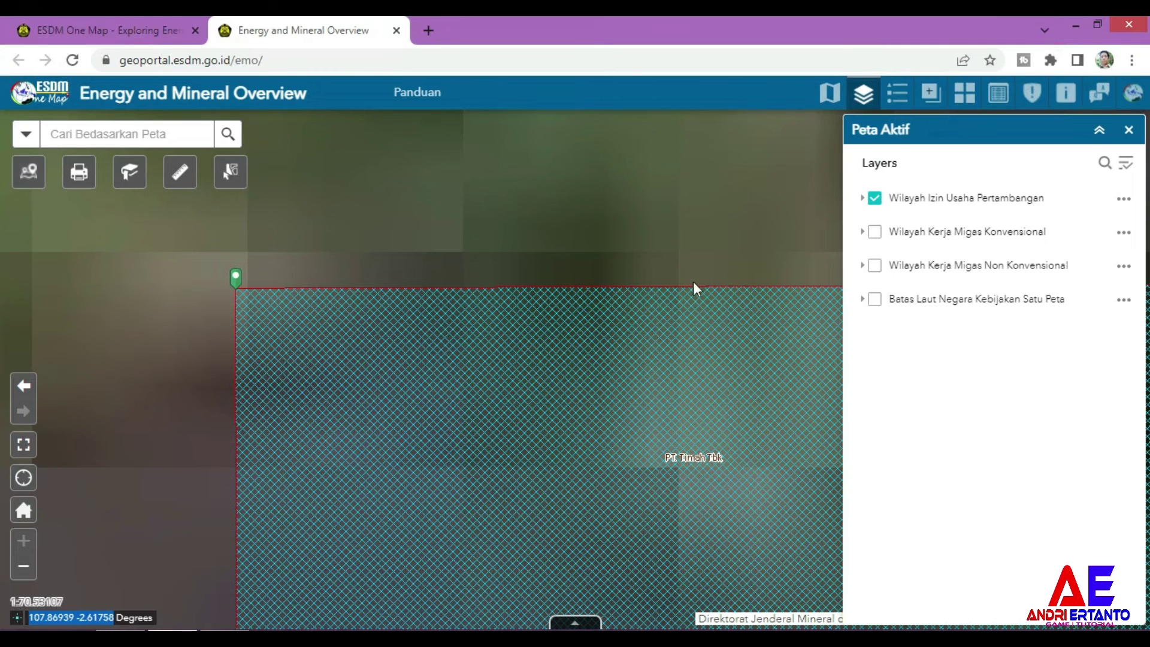
{"action": "left_click_drag", "start_coordinate": [698, 365], "coordinate": [413, 277]}
{"action": "scroll", "coordinate": [413, 269], "scroll_direction": "down", "scroll_amount": 5}
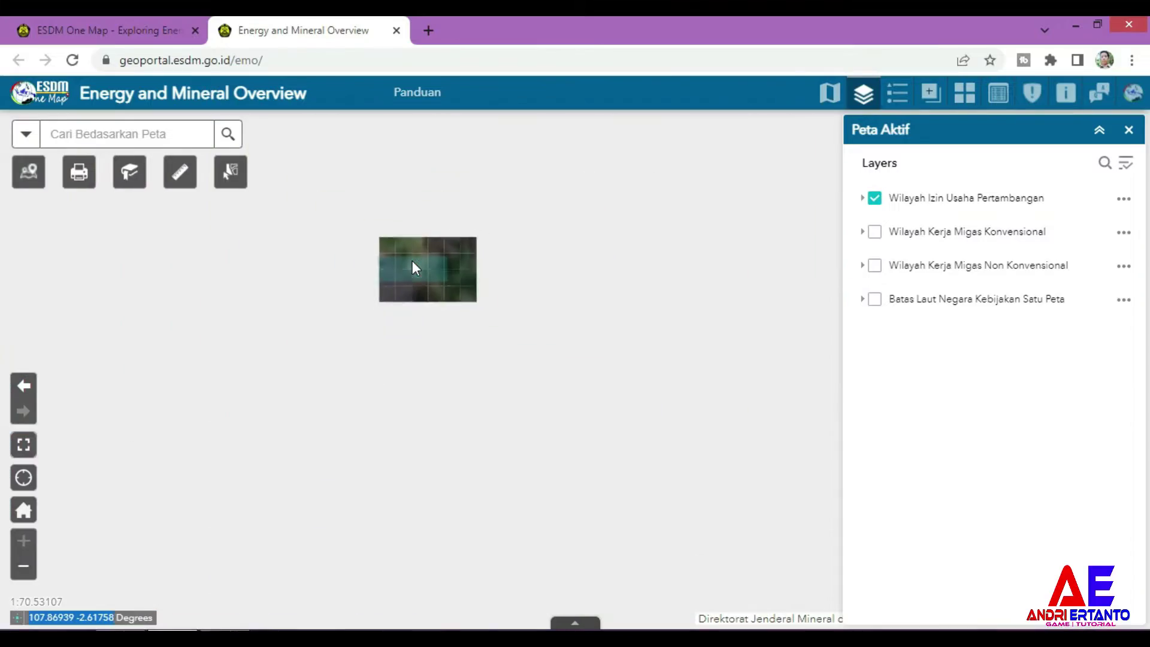
{"action": "scroll", "coordinate": [415, 267], "scroll_direction": "down", "scroll_amount": 4}
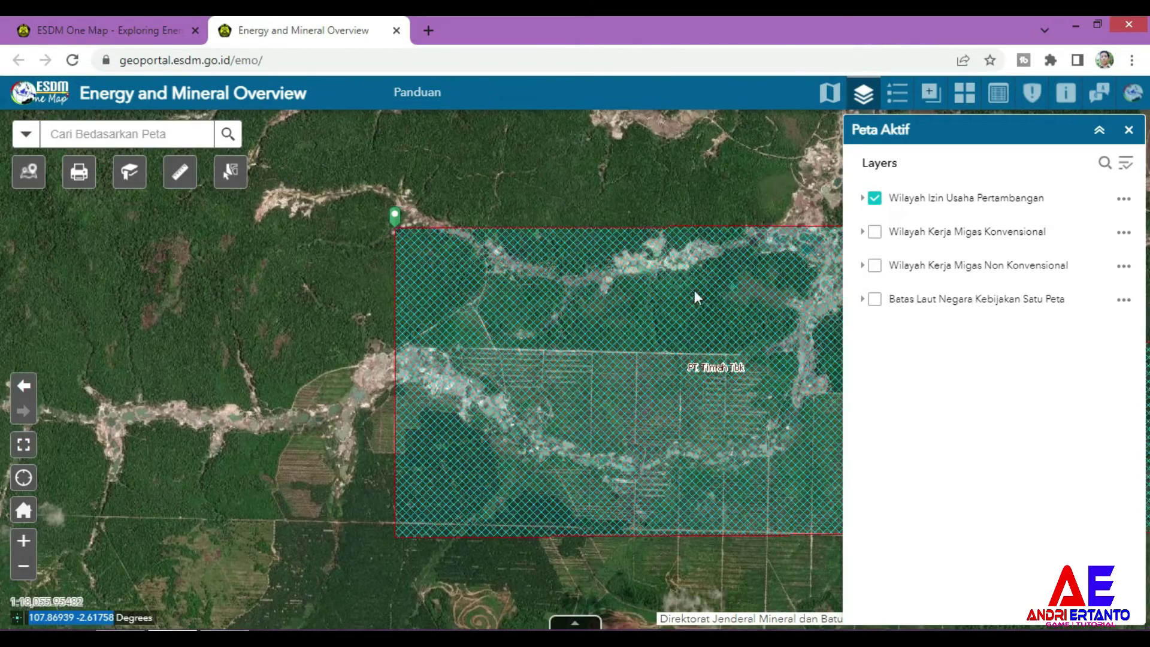
{"action": "left_click_drag", "start_coordinate": [695, 290], "coordinate": [457, 294]}
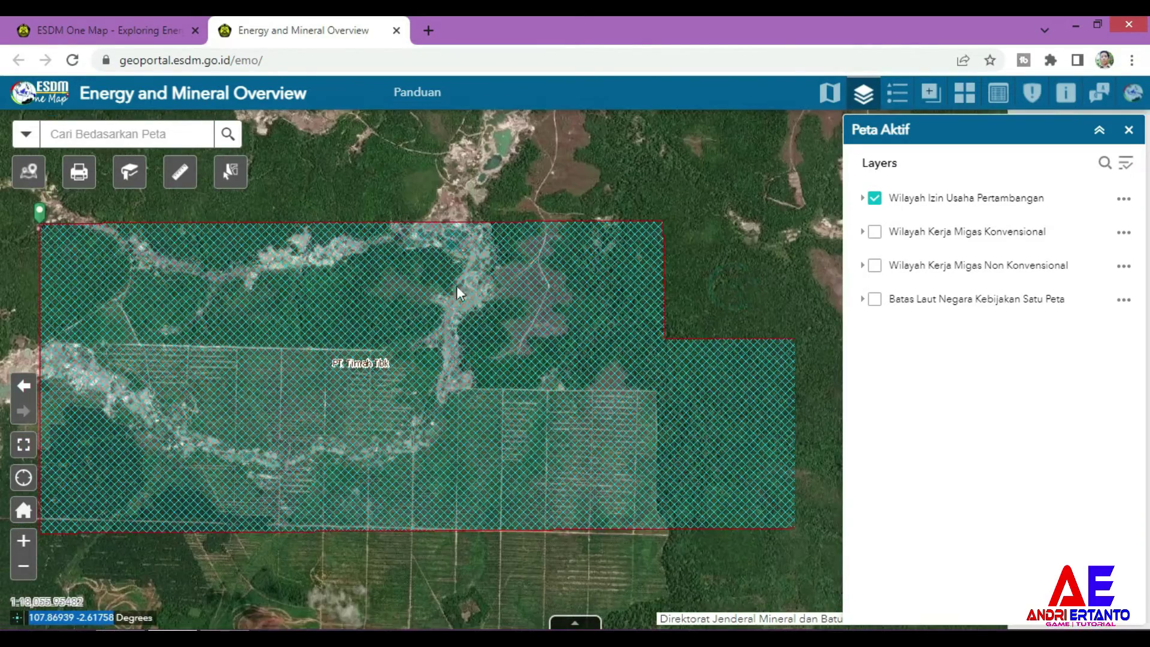
{"action": "scroll", "coordinate": [666, 227], "scroll_direction": "up", "scroll_amount": 3}
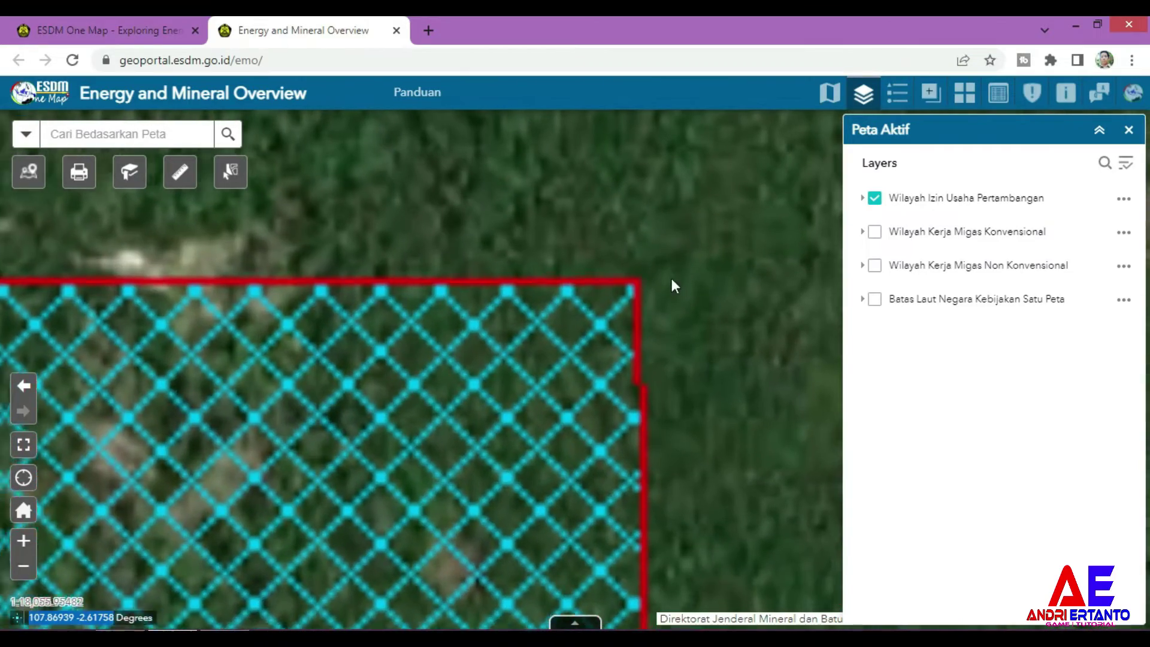
{"action": "scroll", "coordinate": [642, 229], "scroll_direction": "up", "scroll_amount": 3}
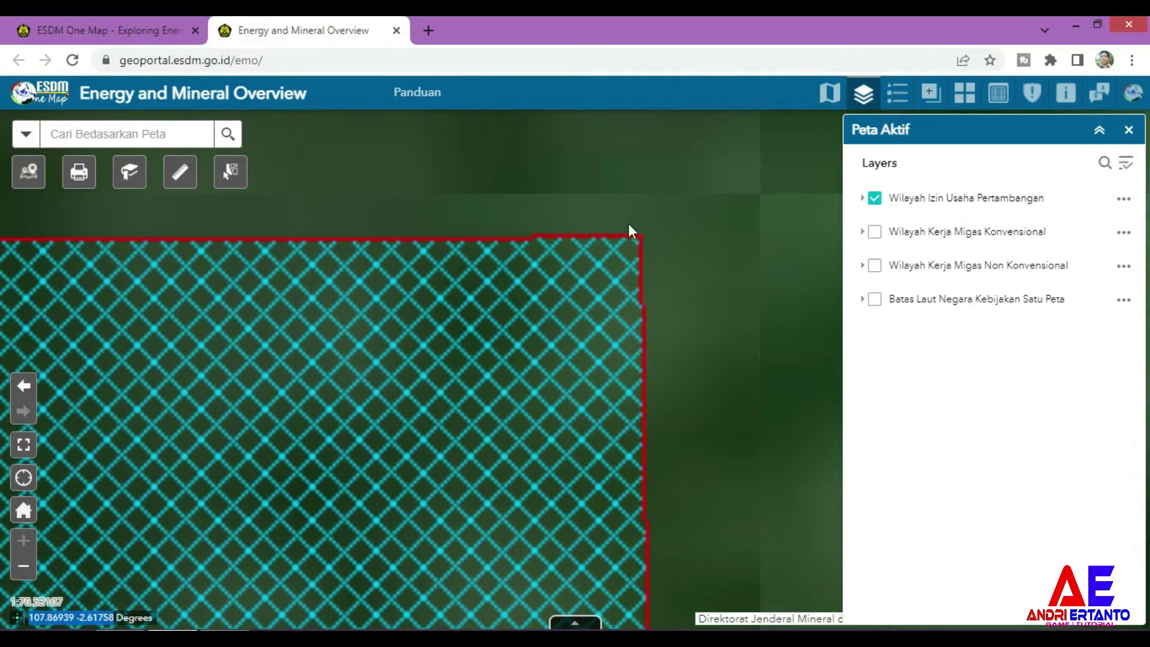
{"action": "scroll", "coordinate": [635, 233], "scroll_direction": "up", "scroll_amount": 2}
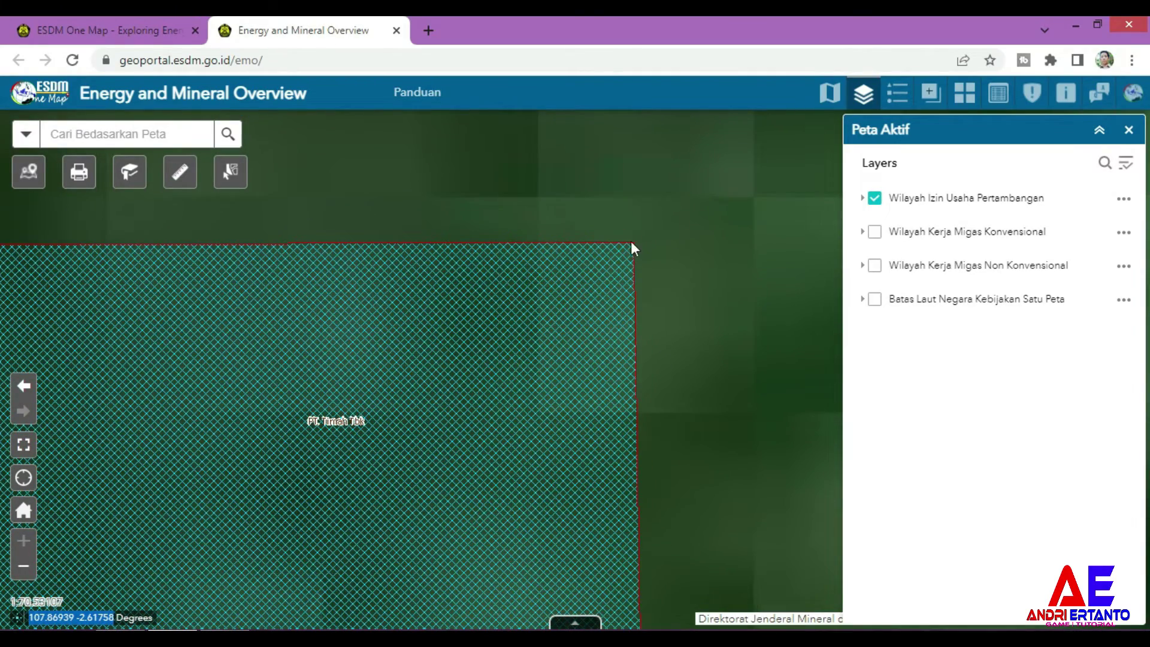
{"action": "left_click", "coordinate": [634, 243]}
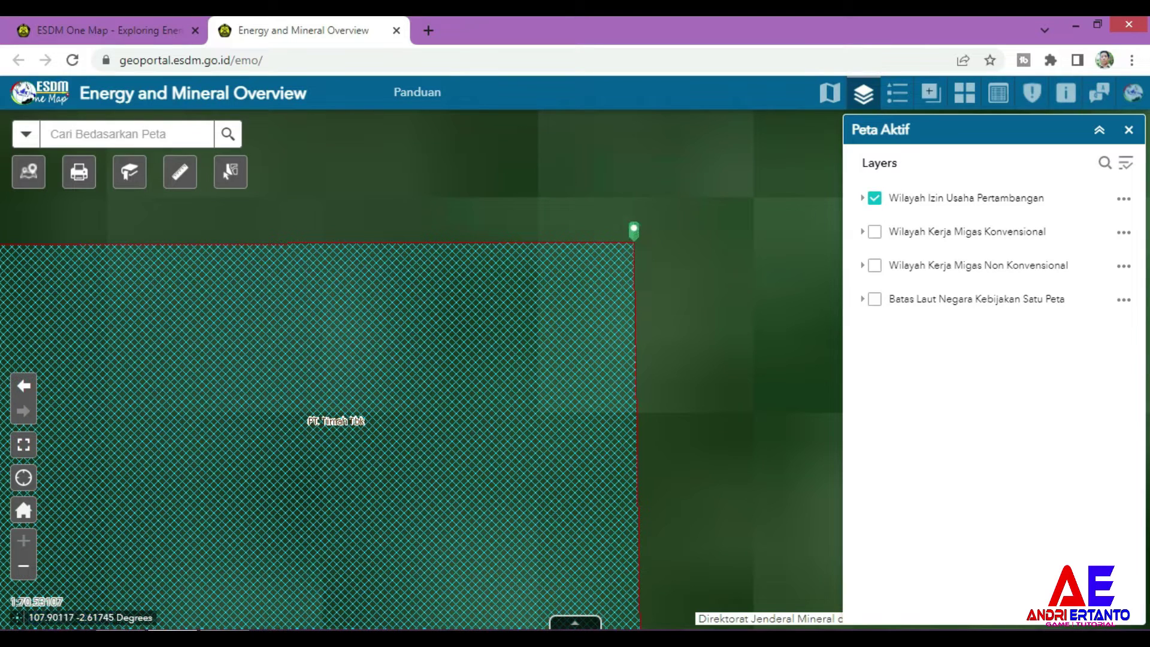
{"action": "left_click_drag", "start_coordinate": [28, 617], "coordinate": [113, 617]}
{"action": "right_click", "coordinate": [107, 617]}
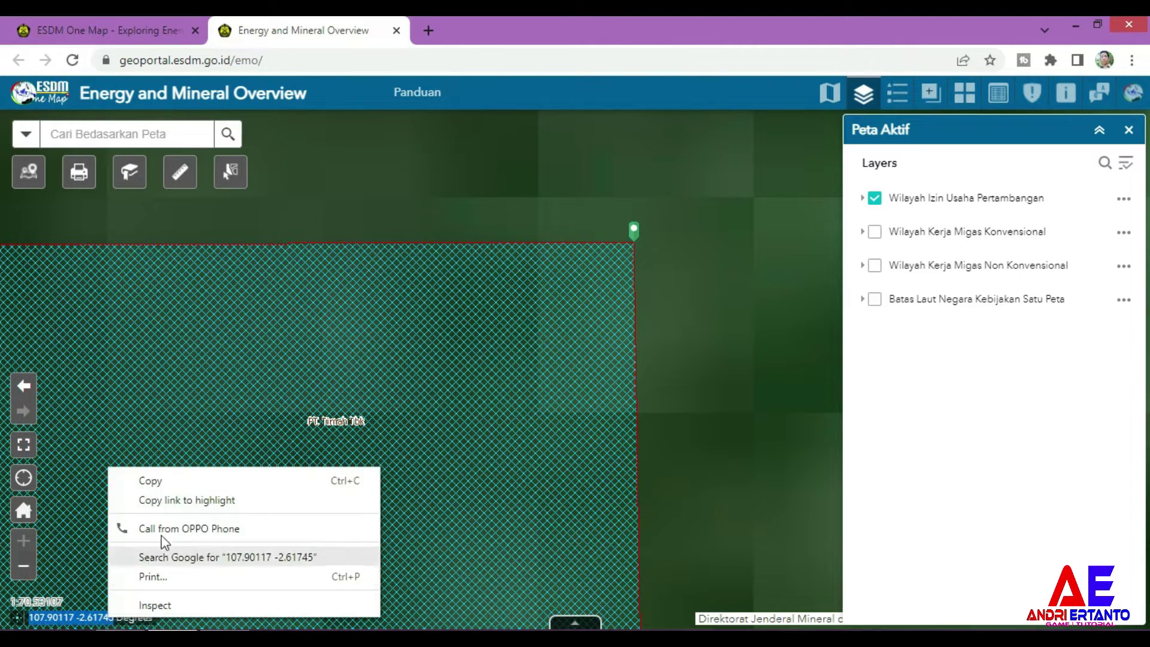
{"action": "left_click", "coordinate": [169, 483]}
In Excel, split the copied coordinates into 107.90117 in C5 and -2.61745 in D5, and color both values black.
{"action": "left_click", "coordinate": [207, 629]}
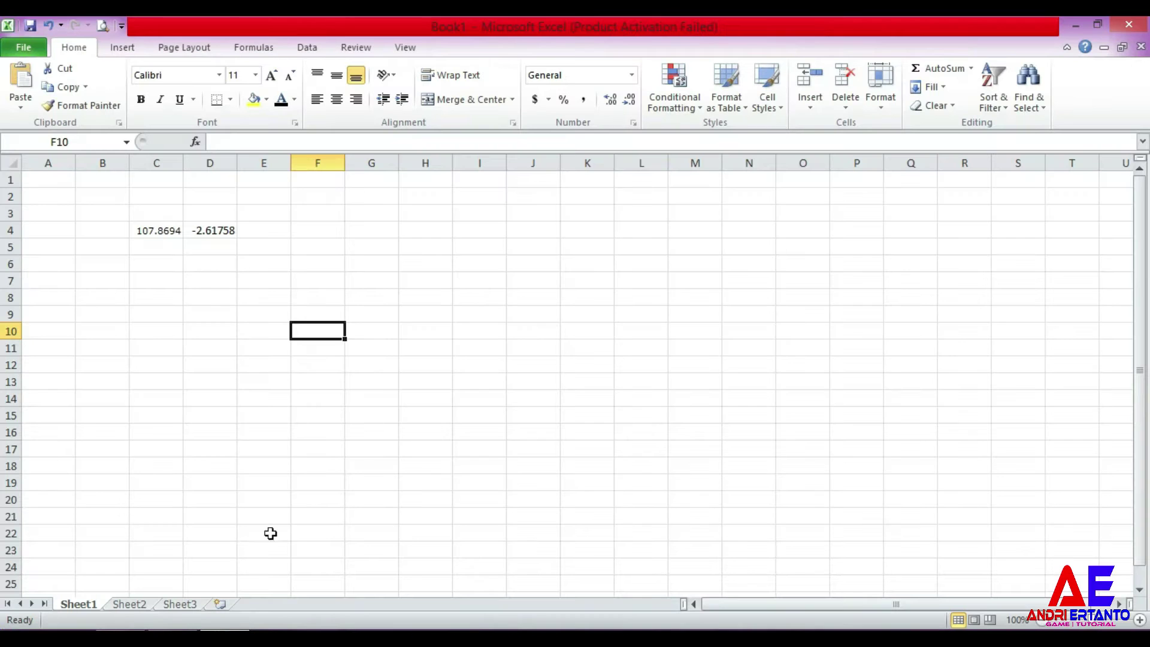
{"action": "left_click", "coordinate": [157, 253]}
{"action": "key", "text": "ctrl+v"}
{"action": "left_click", "coordinate": [335, 142]}
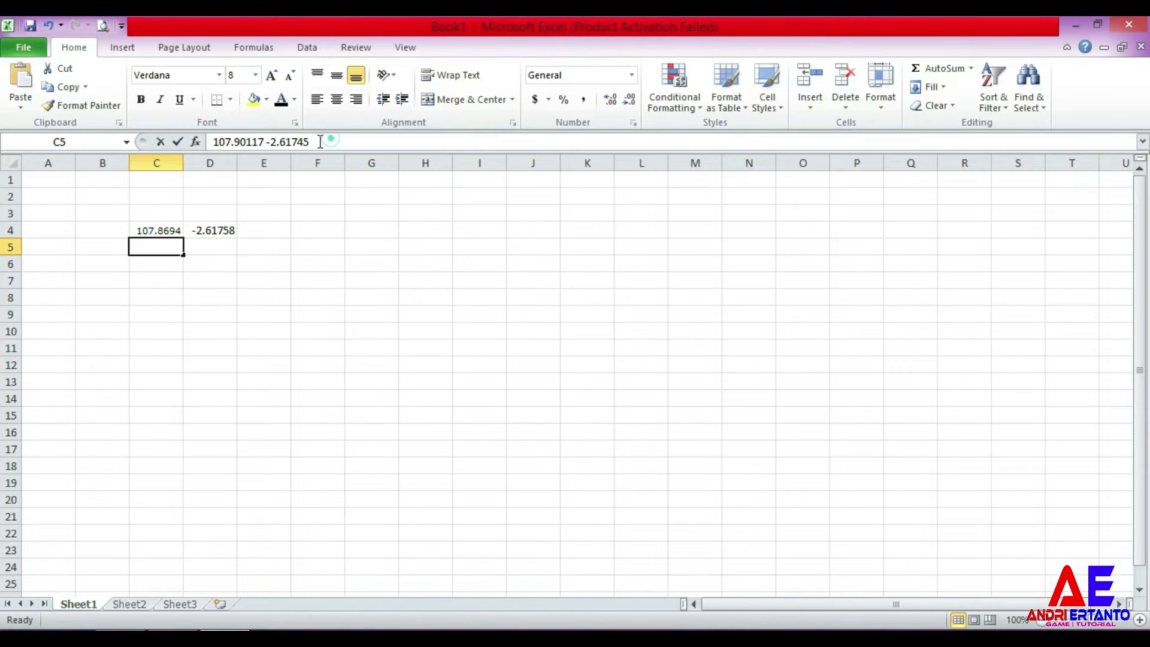
{"action": "left_click_drag", "start_coordinate": [308, 142], "coordinate": [271, 142]}
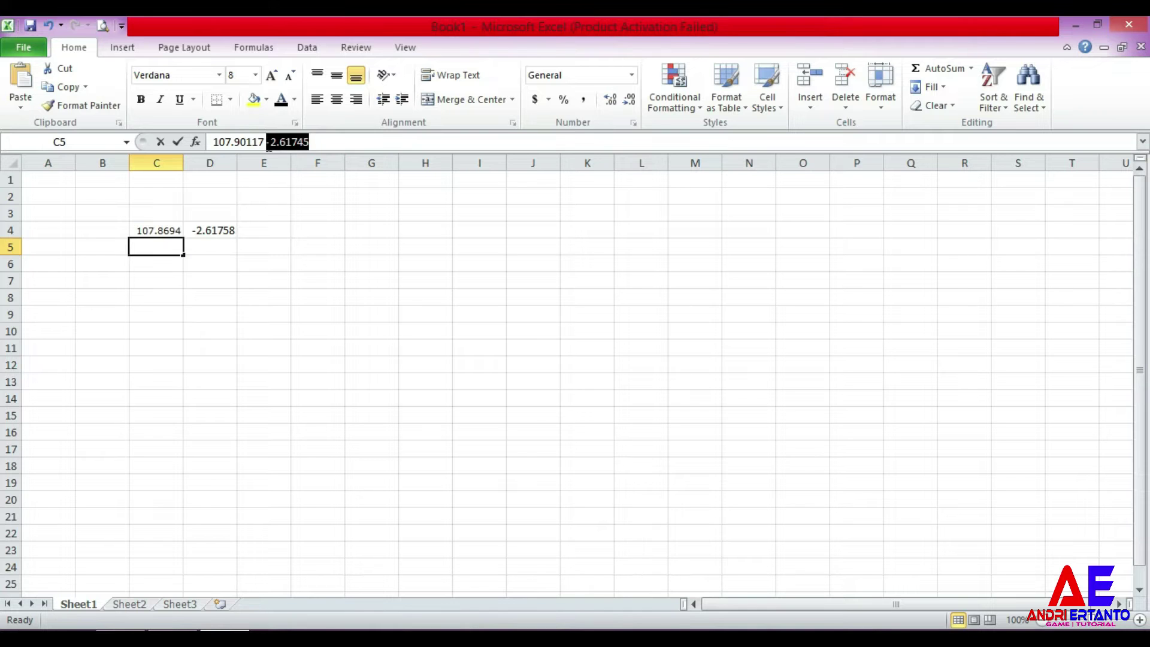
{"action": "key", "text": "ctrl+x"}
{"action": "left_click", "coordinate": [204, 247]}
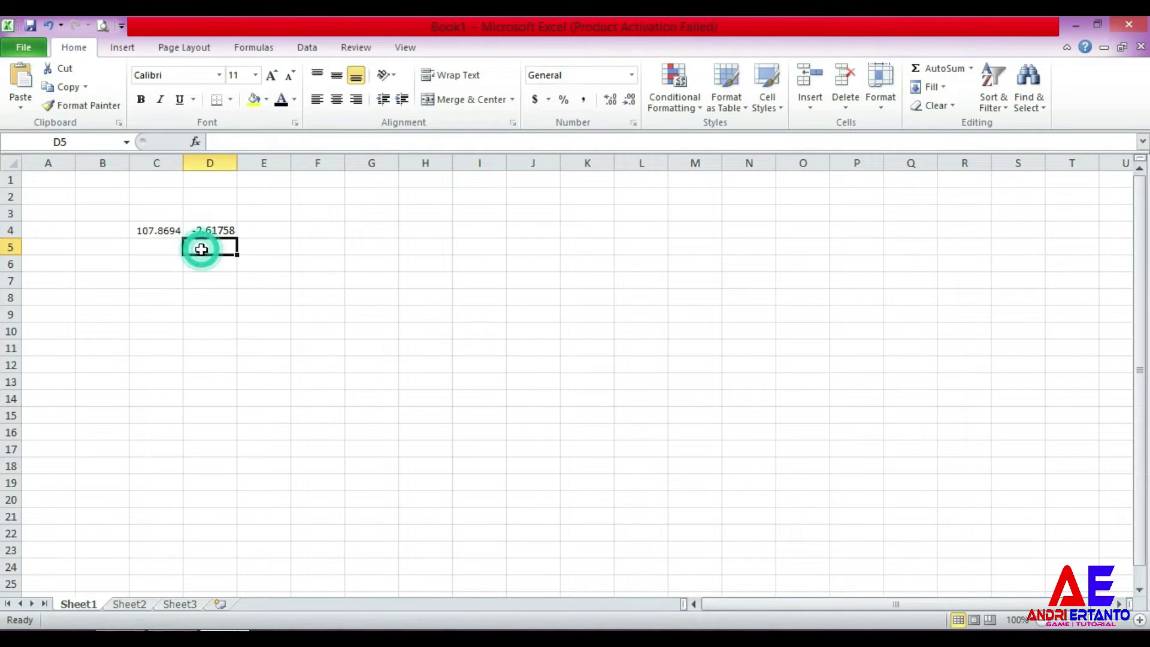
{"action": "key", "text": "ctrl+v"}
{"action": "left_click", "coordinate": [147, 251], "text": "shift"}
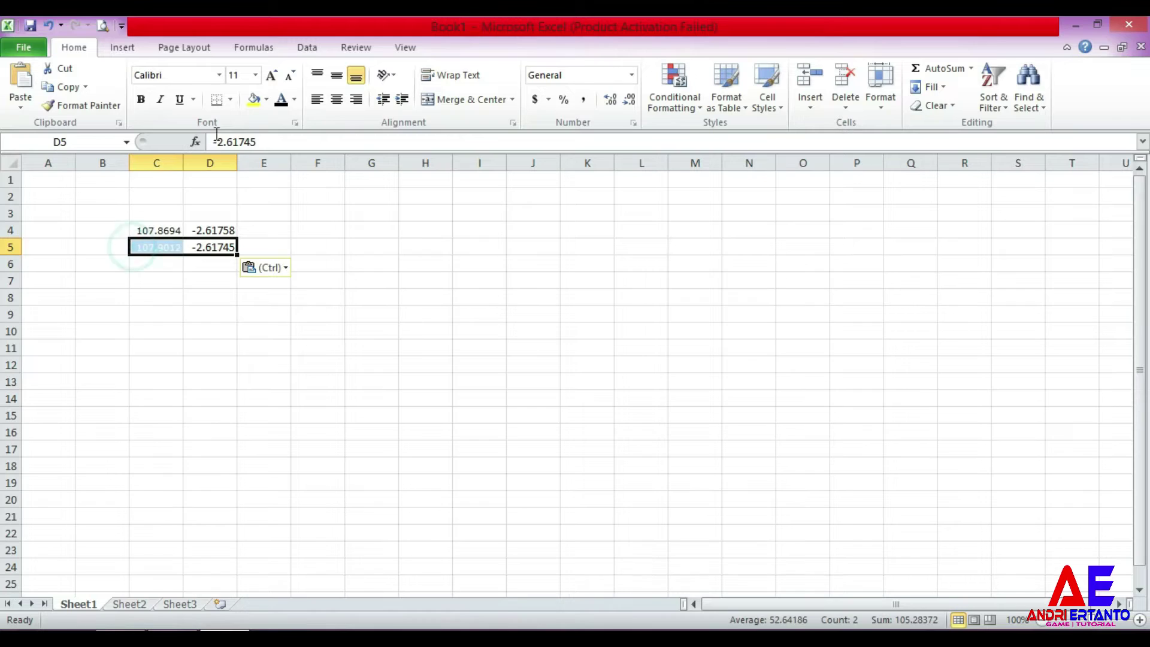
{"action": "left_click", "coordinate": [289, 119]}
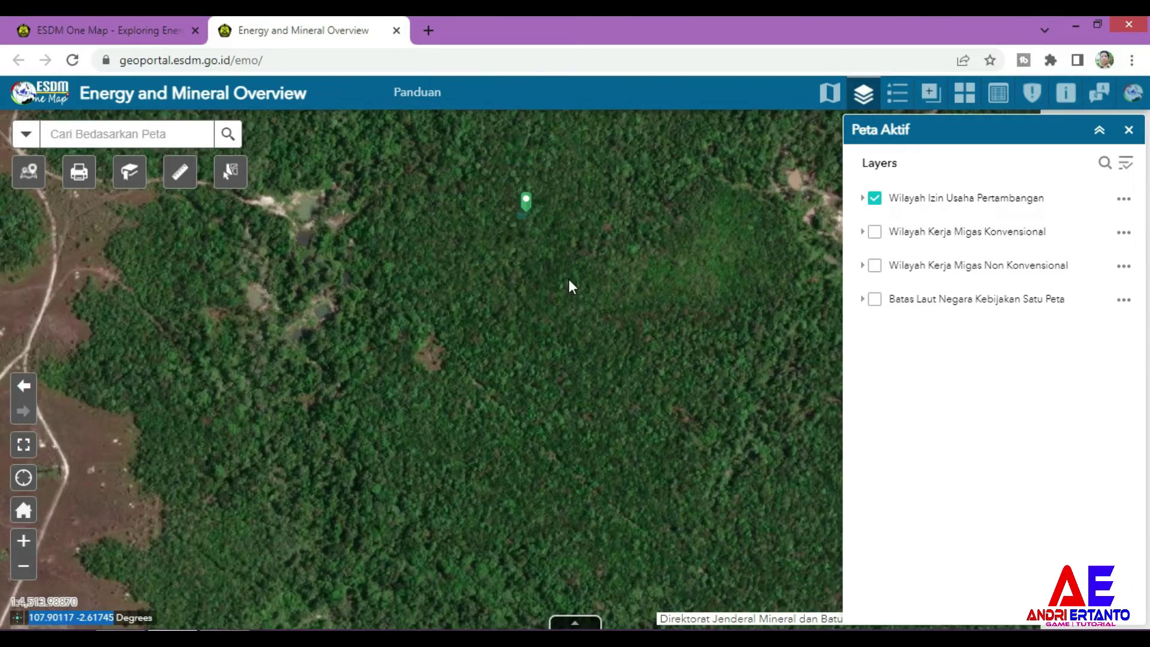
On the browser map, mark the inner corner of the boundary notch south of the previous point and copy its coordinates.
{"action": "scroll", "coordinate": [509, 282], "scroll_direction": "down", "scroll_amount": 2}
{"action": "left_click_drag", "start_coordinate": [584, 440], "coordinate": [513, 354]}
{"action": "scroll", "coordinate": [462, 309], "scroll_direction": "up", "scroll_amount": 1}
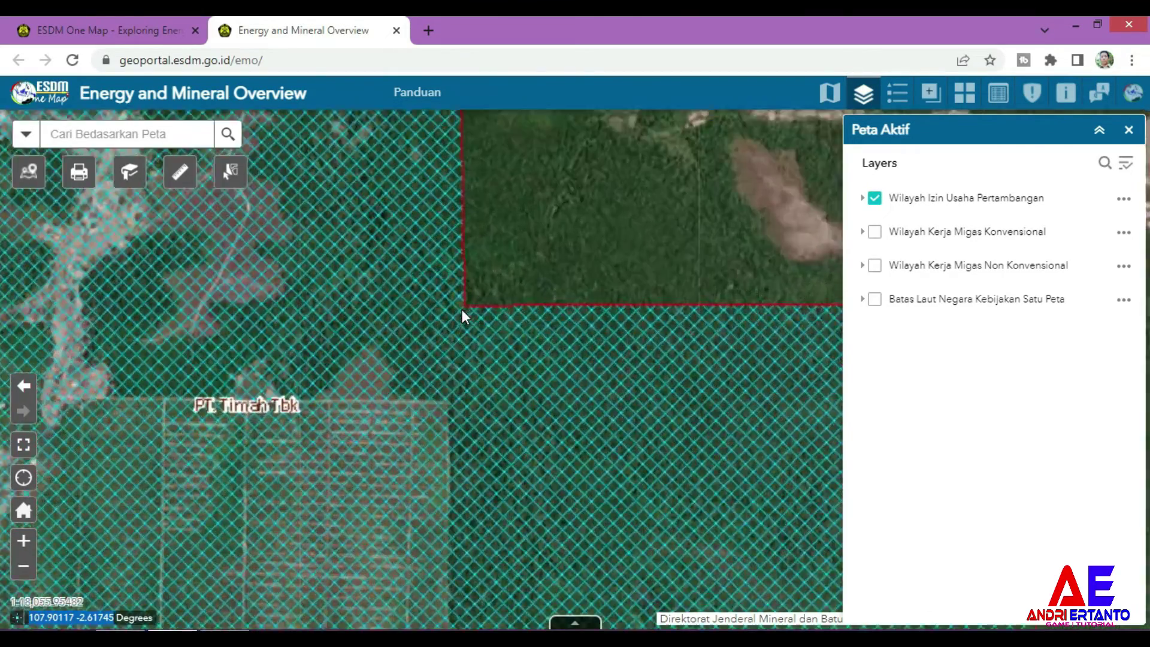
{"action": "scroll", "coordinate": [462, 309], "scroll_direction": "up", "scroll_amount": 2}
{"action": "scroll", "coordinate": [455, 297], "scroll_direction": "up", "scroll_amount": 3}
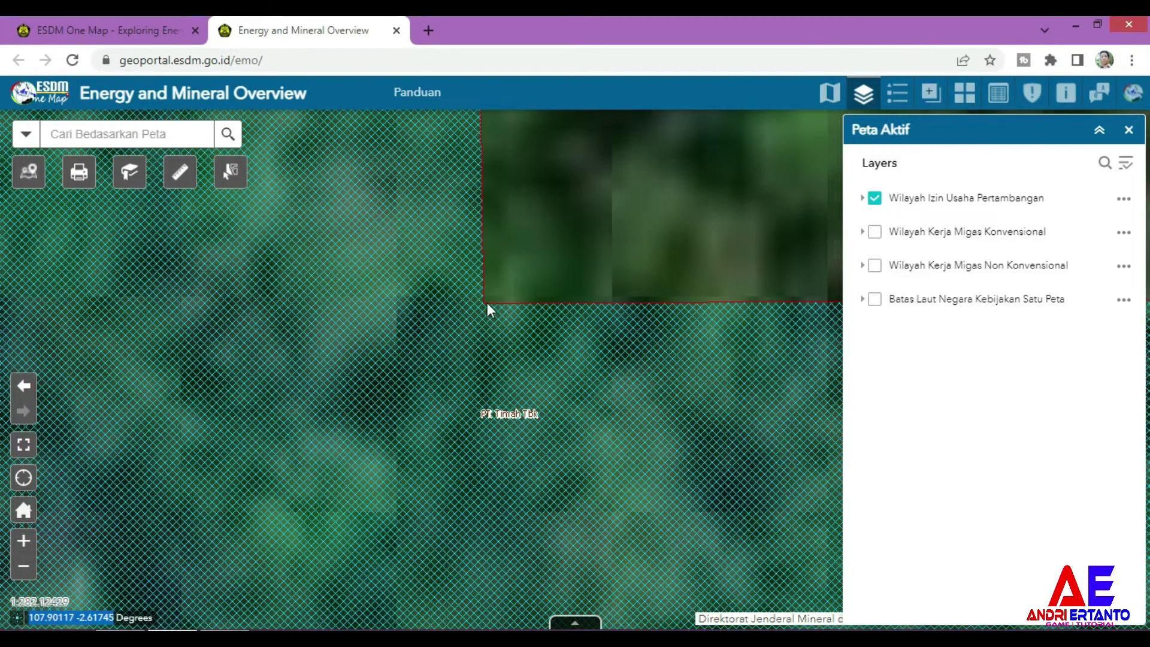
{"action": "scroll", "coordinate": [487, 303], "scroll_direction": "up", "scroll_amount": 2}
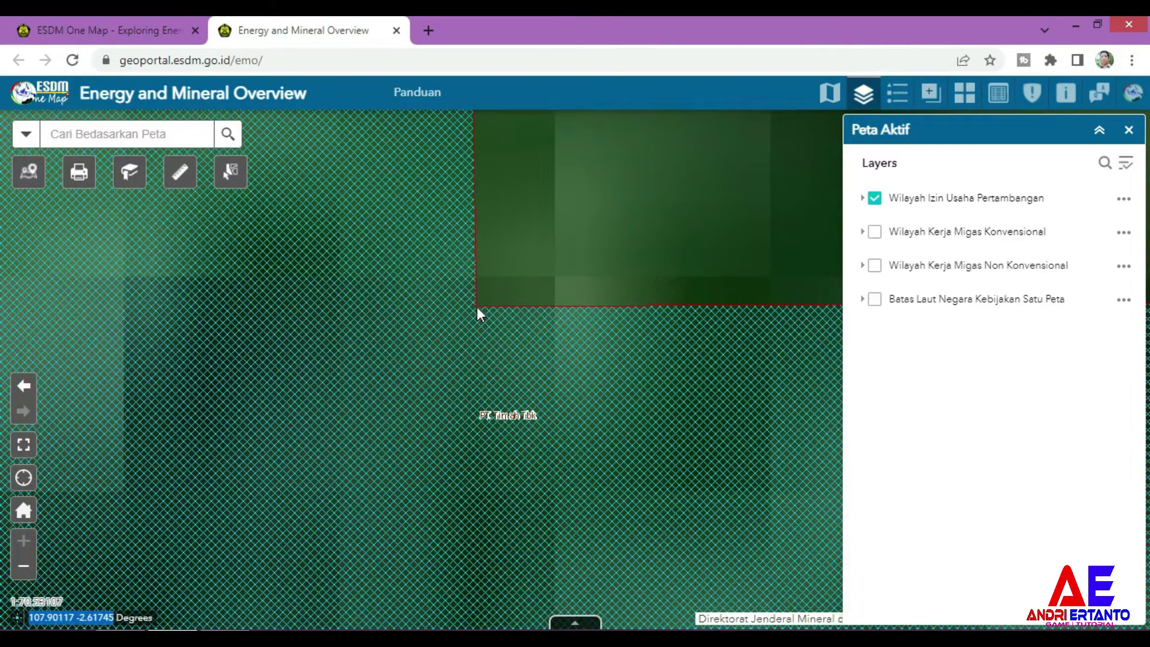
{"action": "left_click", "coordinate": [476, 306]}
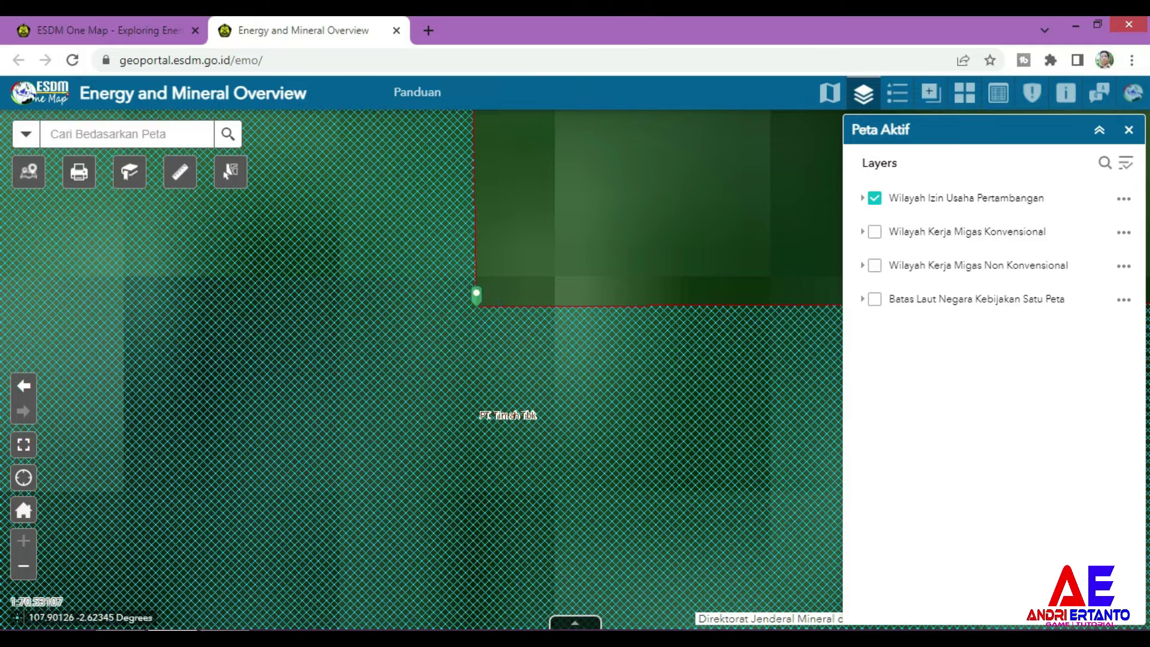
{"action": "left_click", "coordinate": [30, 618]}
{"action": "triple_click", "coordinate": [110, 617]}
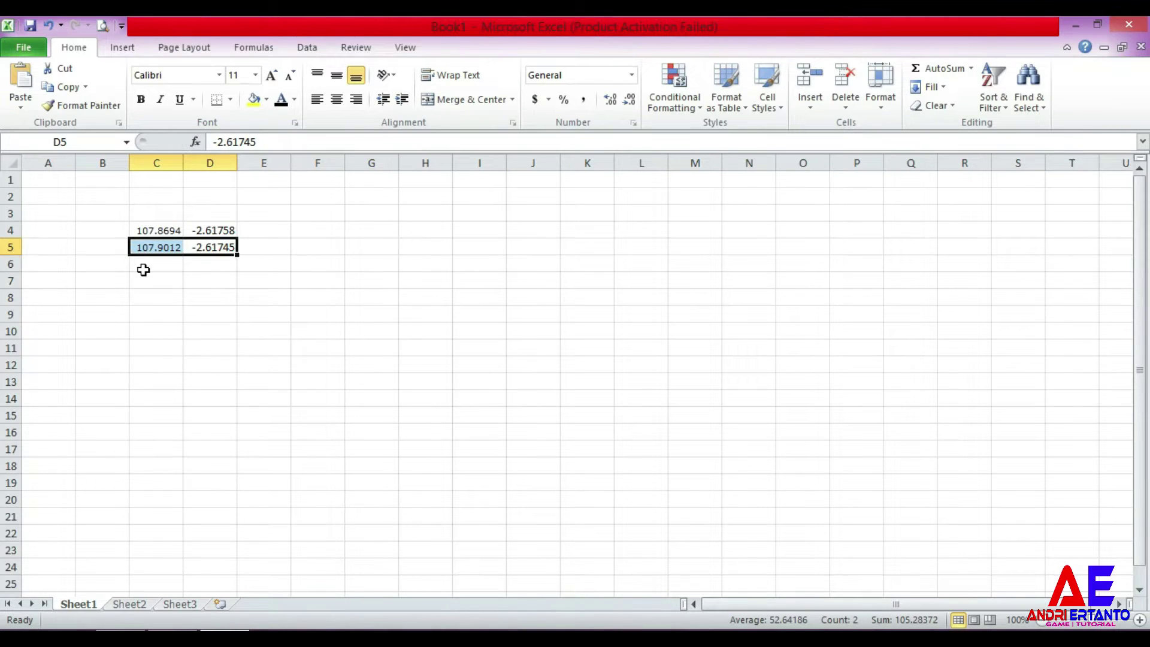
In Excel, split the copied coordinates into 107.90126 in C6 and -2.62345 in D6, and color the longitude black.
{"action": "left_click", "coordinate": [144, 270]}
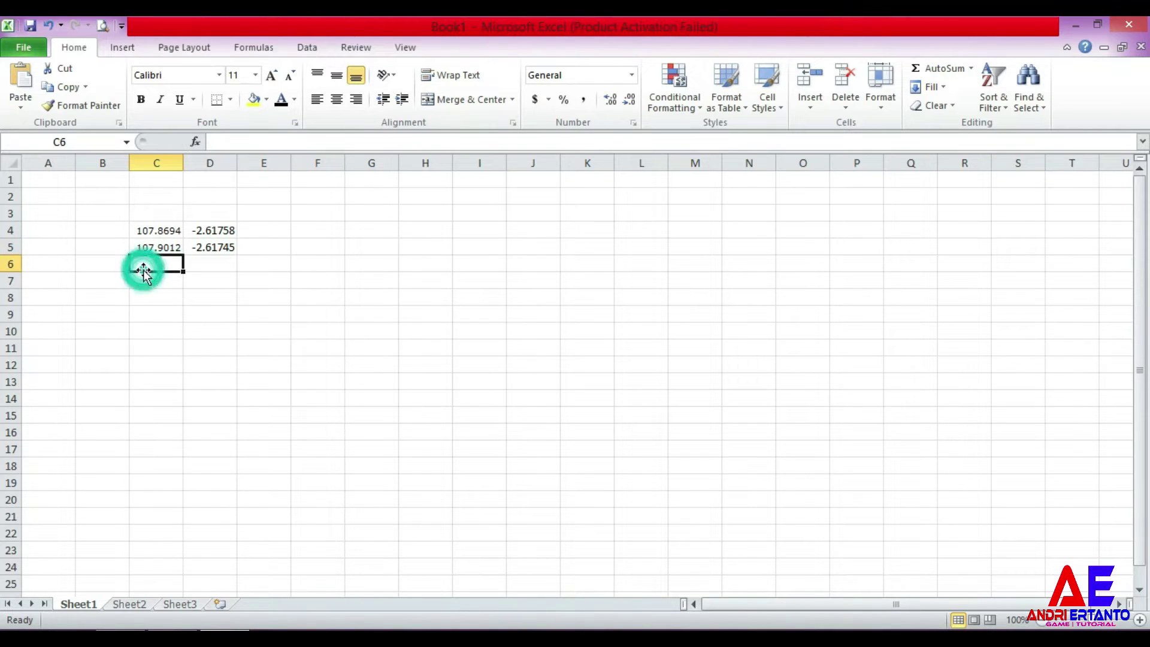
{"action": "key", "text": "ctrl+v"}
{"action": "left_click_drag", "start_coordinate": [311, 142], "coordinate": [267, 142]}
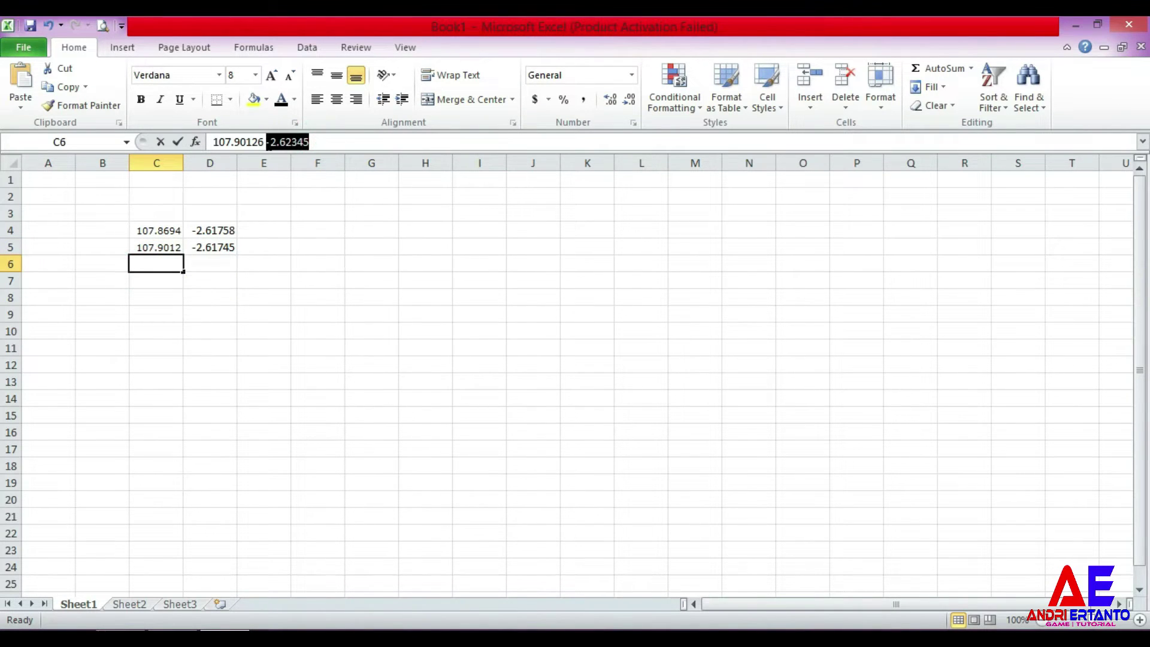
{"action": "key", "text": "ctrl+x"}
{"action": "key", "text": "Escape"}
{"action": "left_click", "coordinate": [222, 265]}
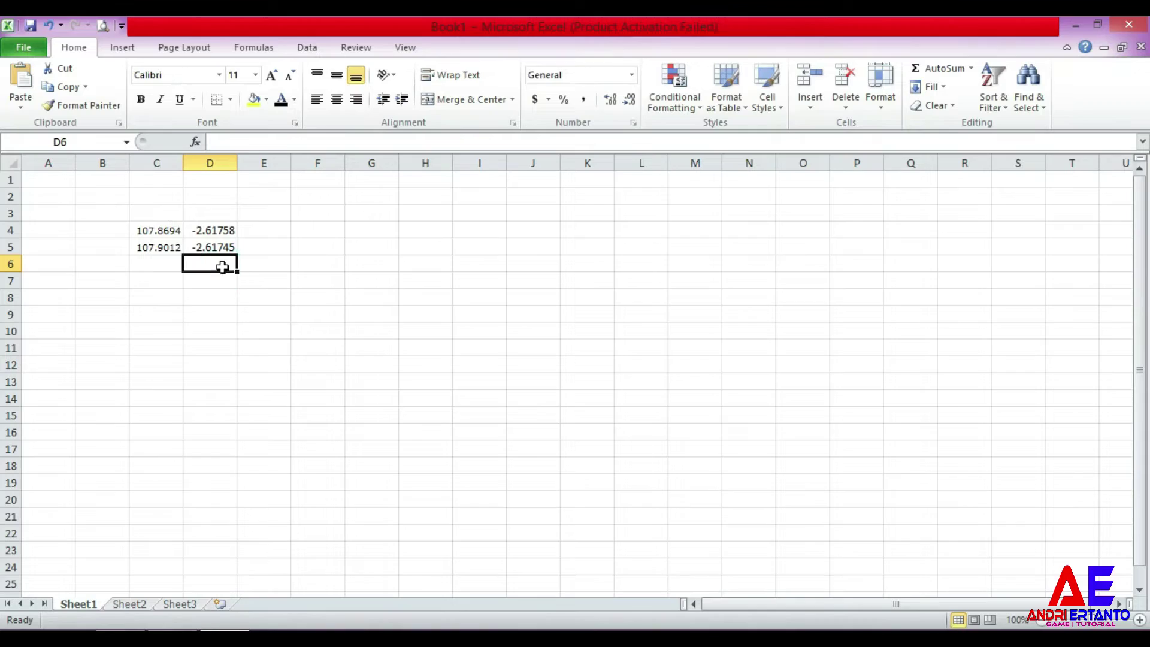
{"action": "key", "text": "ctrl+v"}
{"action": "left_click", "coordinate": [142, 266]}
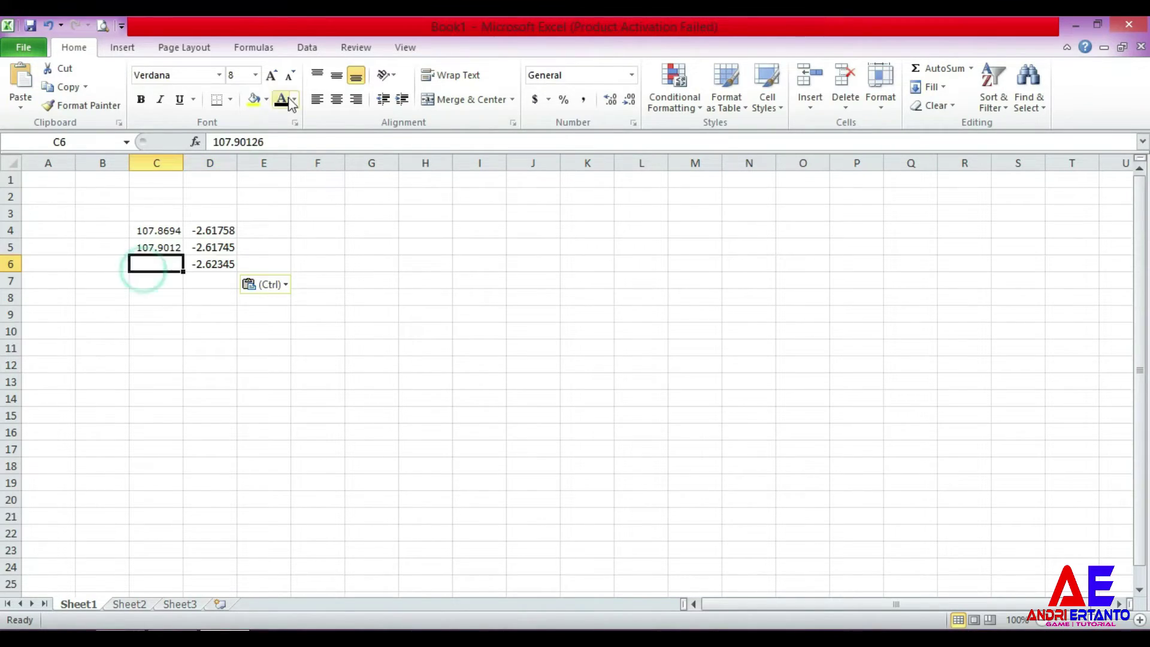
Switch to the browser map, mark the northeast corner of the permit area's eastern extension, and copy its coordinates.
{"action": "key", "text": "alt+Tab"}
{"action": "scroll", "coordinate": [469, 215], "scroll_direction": "down", "scroll_amount": 5}
{"action": "scroll", "coordinate": [512, 278], "scroll_direction": "down", "scroll_amount": 3}
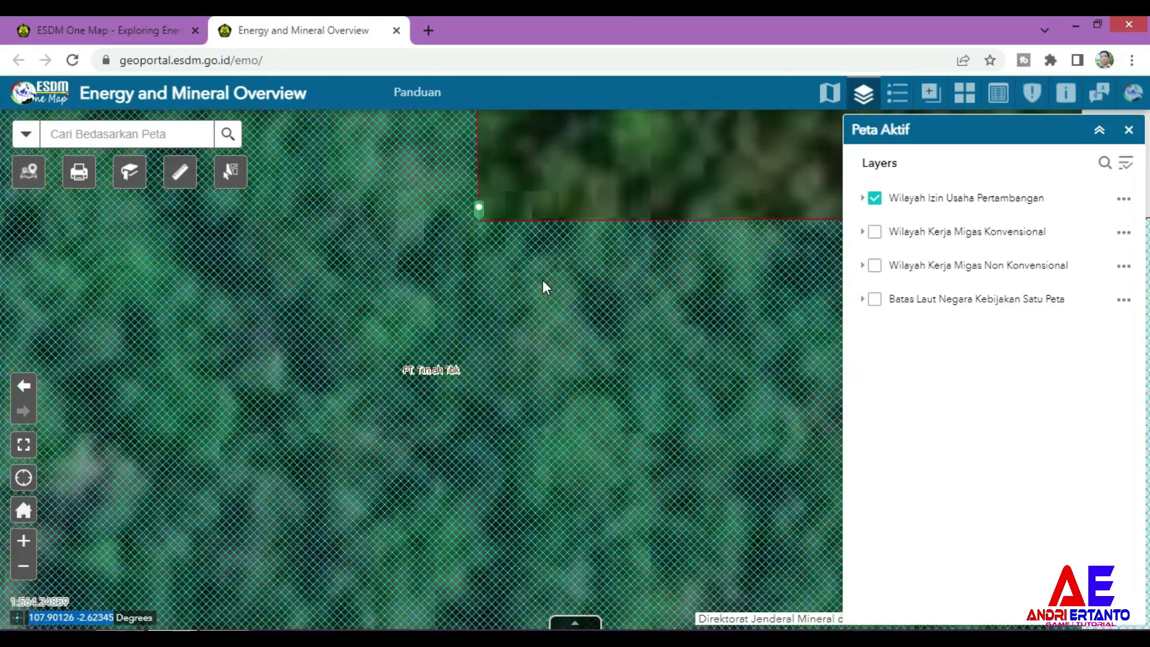
{"action": "scroll", "coordinate": [543, 282], "scroll_direction": "down", "scroll_amount": 2}
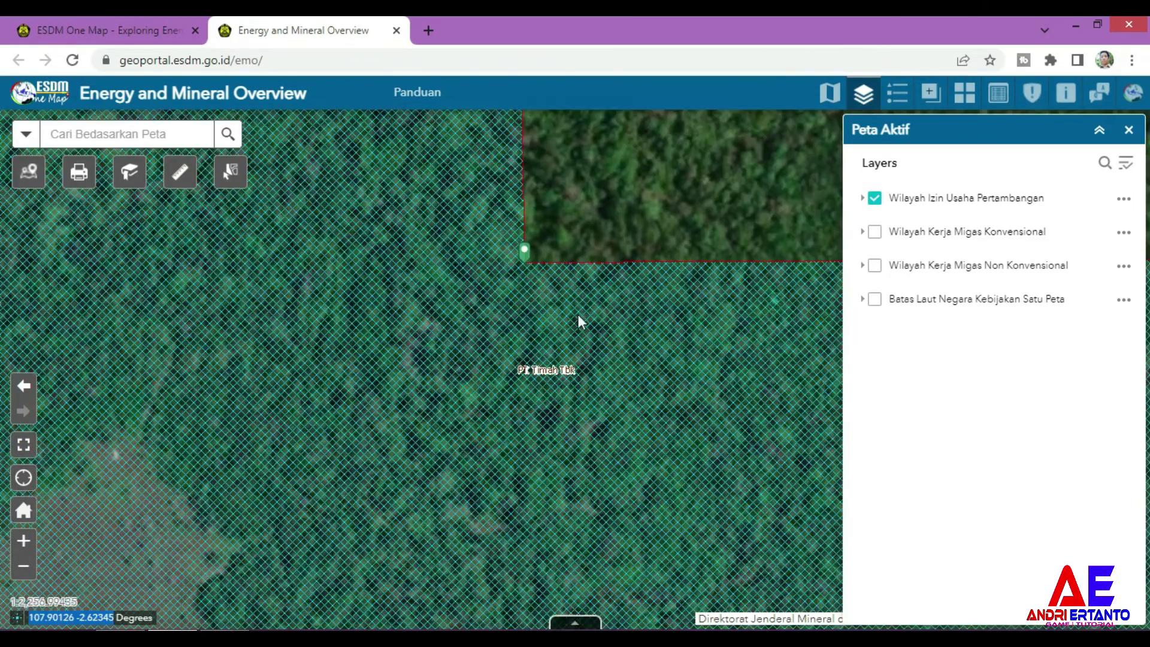
{"action": "scroll", "coordinate": [463, 320], "scroll_direction": "down", "scroll_amount": 3}
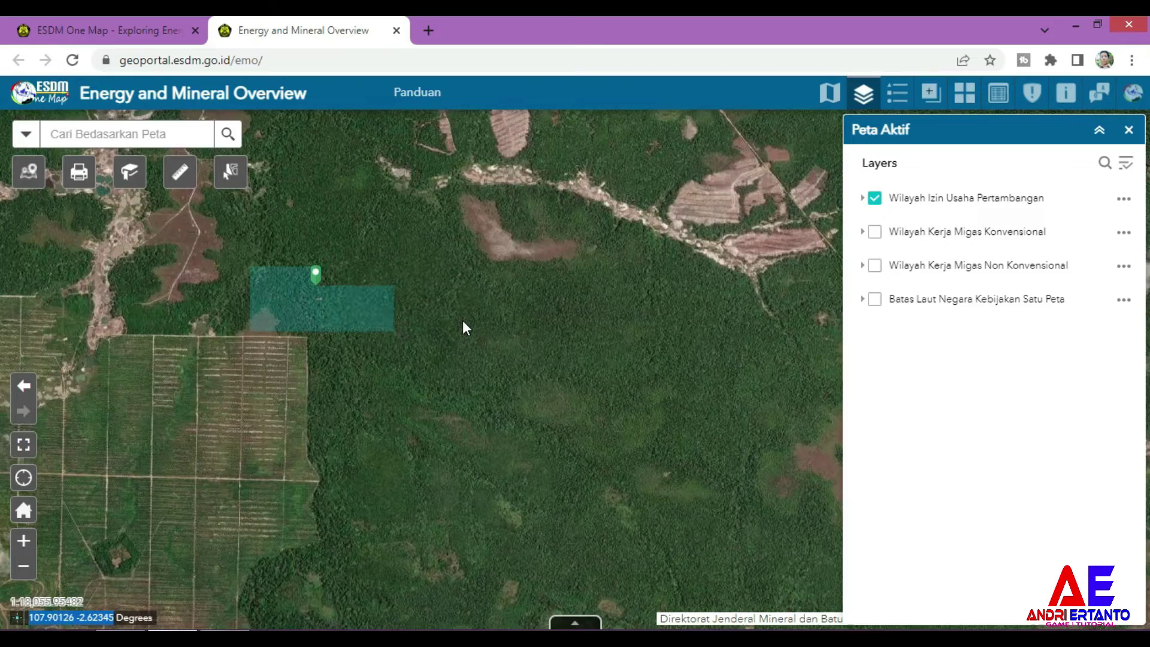
{"action": "scroll", "coordinate": [662, 295], "scroll_direction": "up", "scroll_amount": 2}
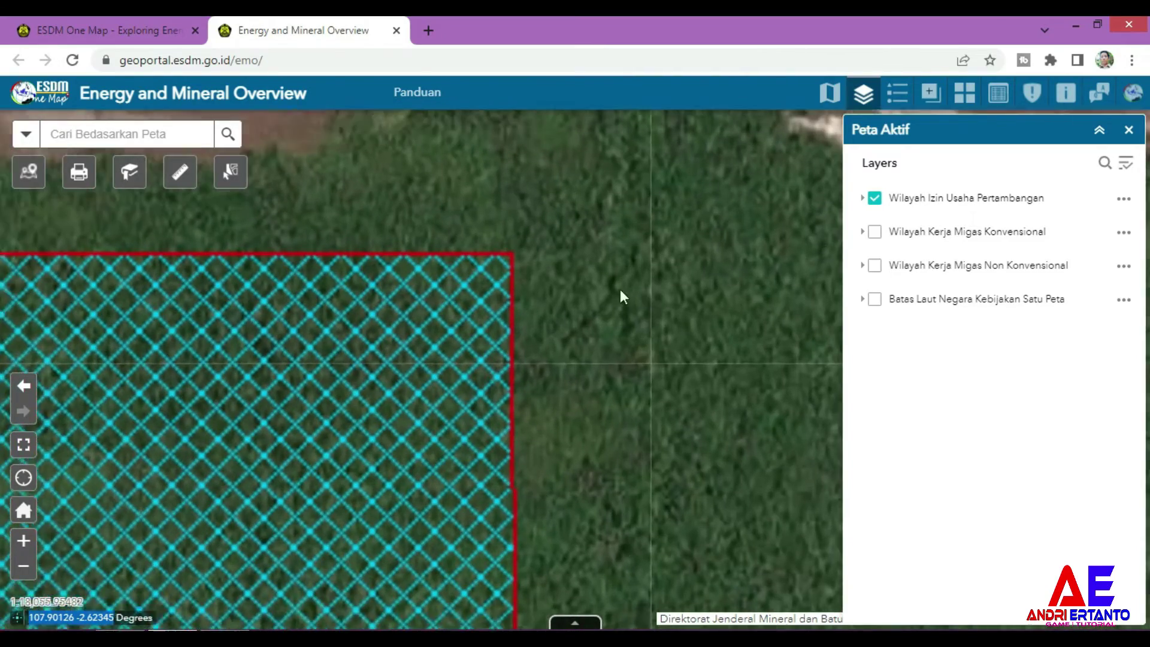
{"action": "scroll", "coordinate": [511, 256], "scroll_direction": "up", "scroll_amount": 3}
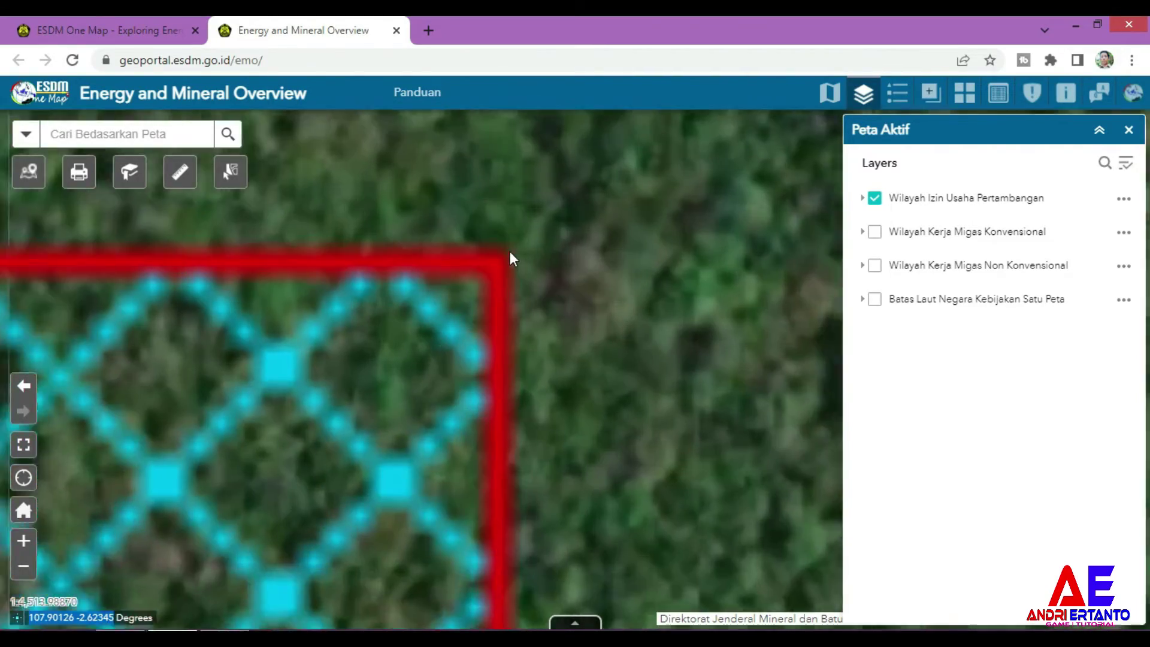
{"action": "scroll", "coordinate": [507, 267], "scroll_direction": "up", "scroll_amount": 3}
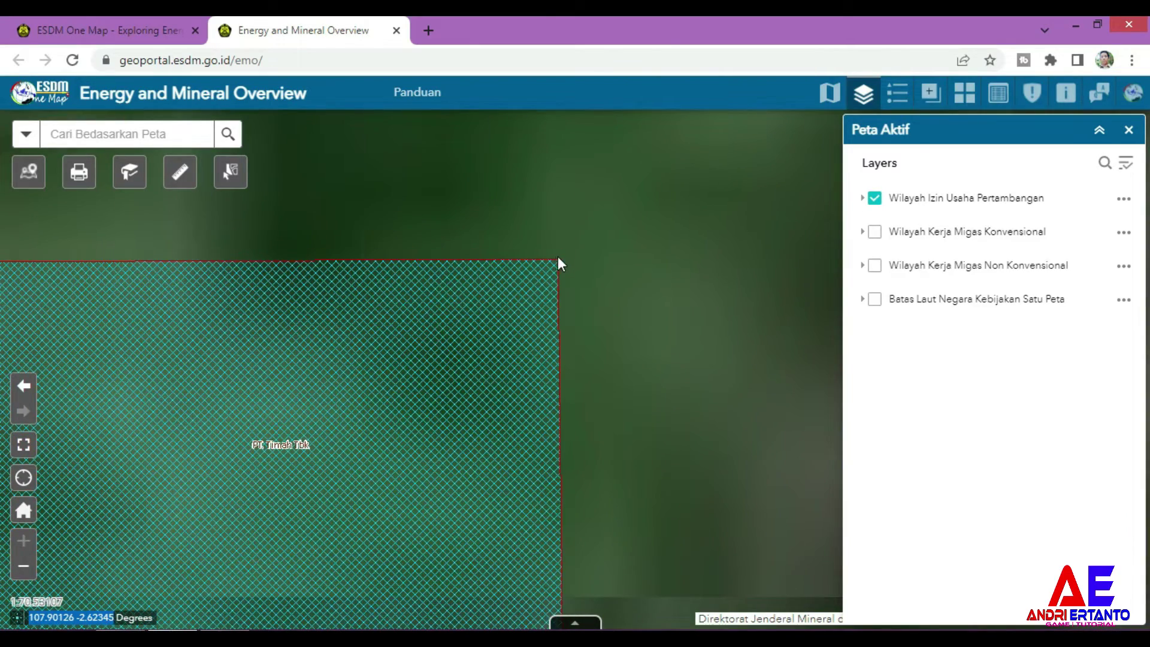
{"action": "left_click", "coordinate": [558, 260]}
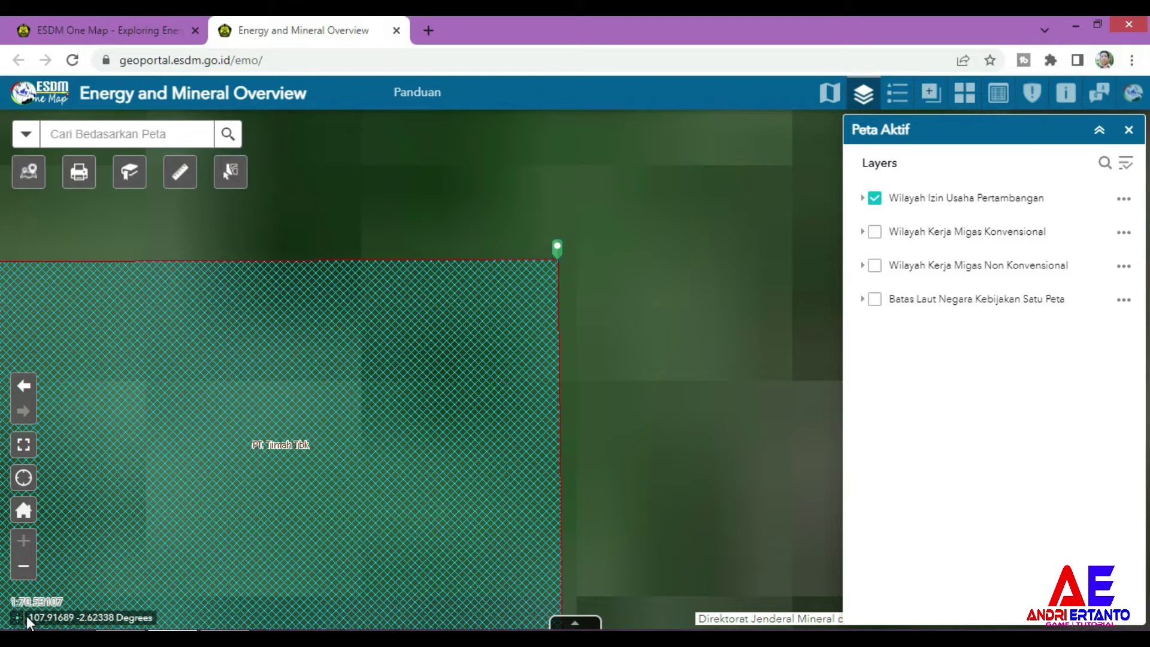
{"action": "left_click_drag", "start_coordinate": [29, 617], "coordinate": [115, 617]}
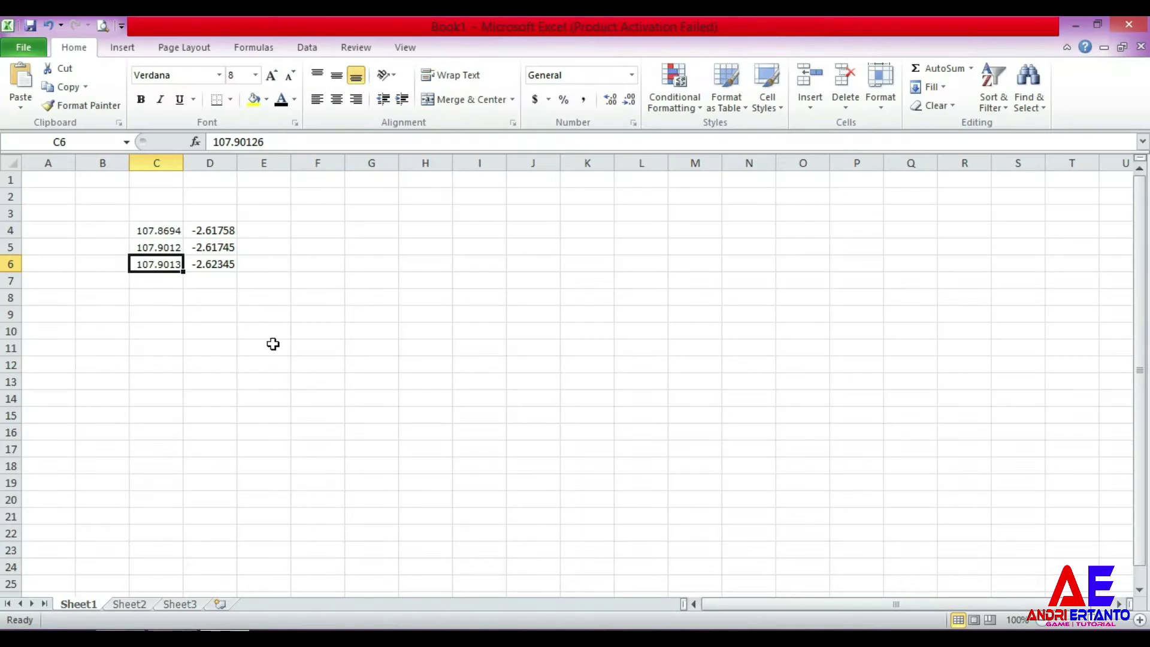
In Excel, split the copied coordinates into 107.91689 in C7 and -2.62338 in D7, and color both values black.
{"action": "left_click", "coordinate": [154, 279]}
{"action": "key", "text": "ctrl+v"}
{"action": "left_click_drag", "start_coordinate": [317, 142], "coordinate": [267, 142]}
{"action": "key", "text": "ctrl+x"}
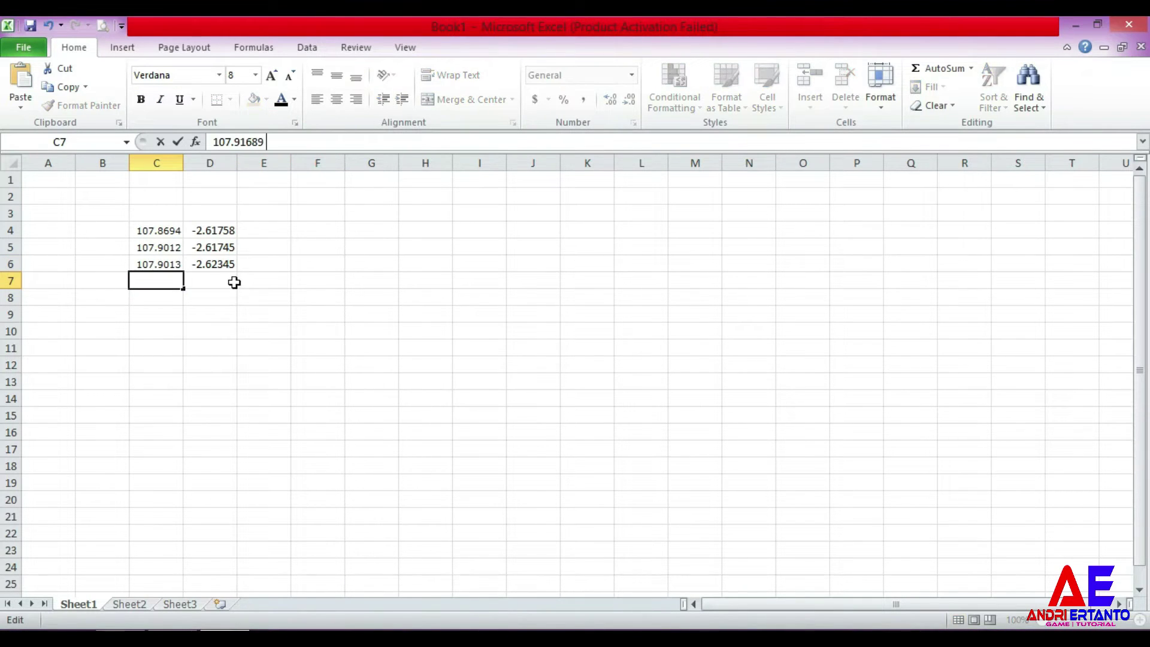
{"action": "left_click", "coordinate": [227, 281]}
{"action": "key", "text": "ctrl+v"}
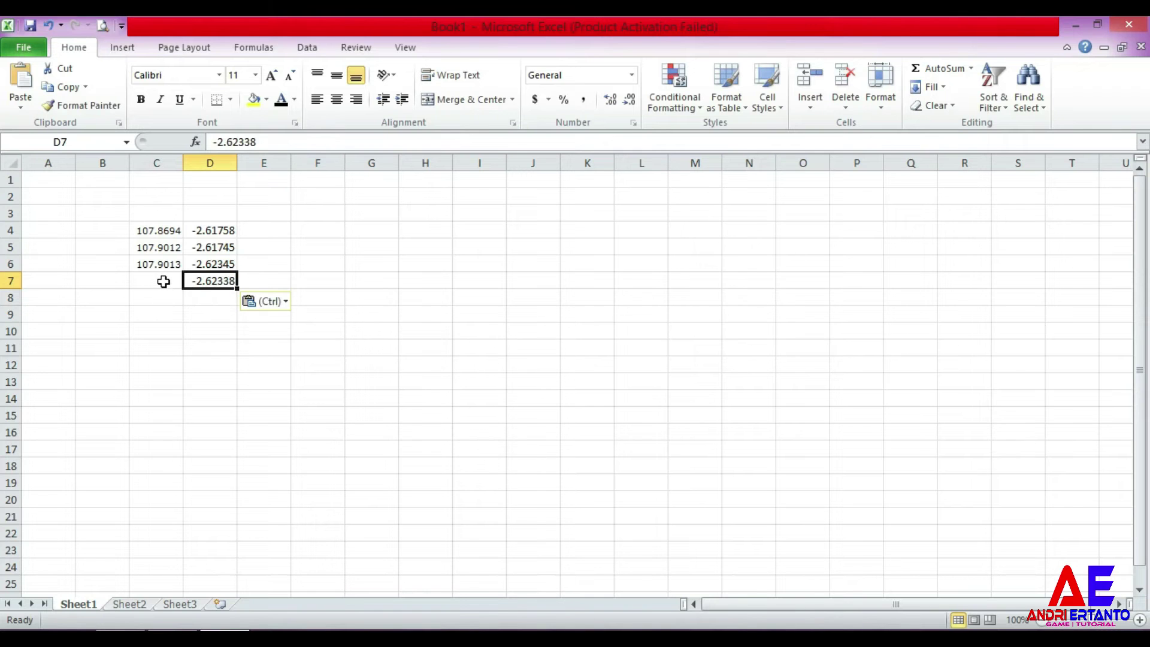
{"action": "left_click_drag", "start_coordinate": [163, 281], "coordinate": [207, 281]}
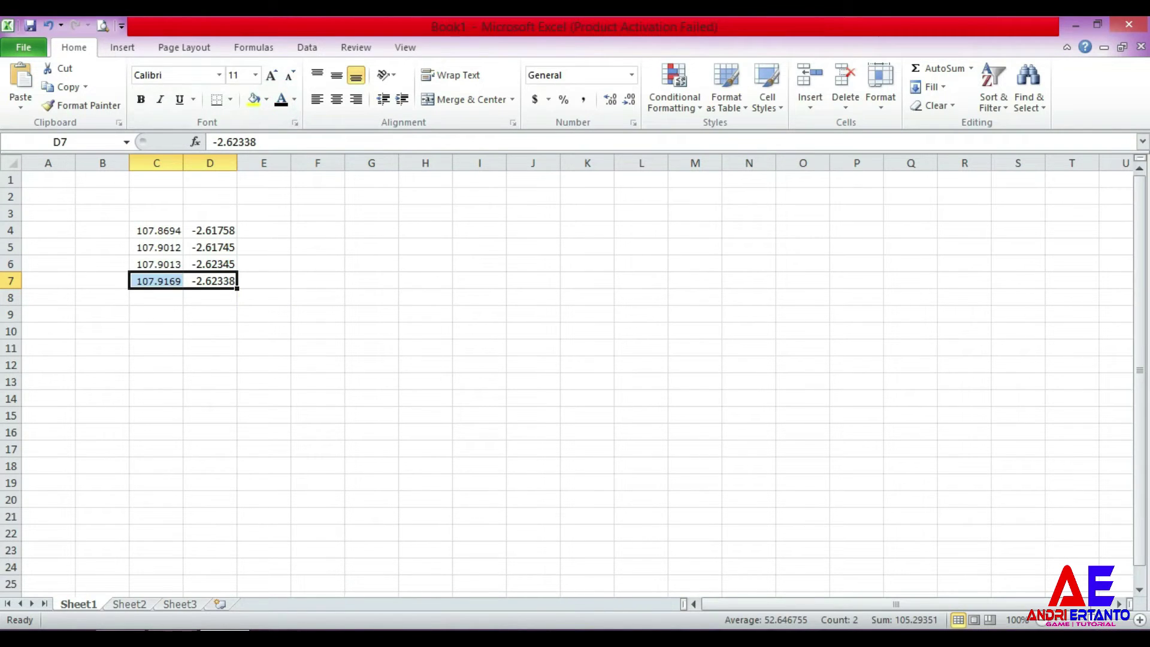
Switch to the browser map, mark the southeast corner of the same permit area, and copy its coordinates.
{"action": "key", "text": "alt+Tab"}
{"action": "scroll", "coordinate": [629, 191], "scroll_direction": "down", "scroll_amount": 3}
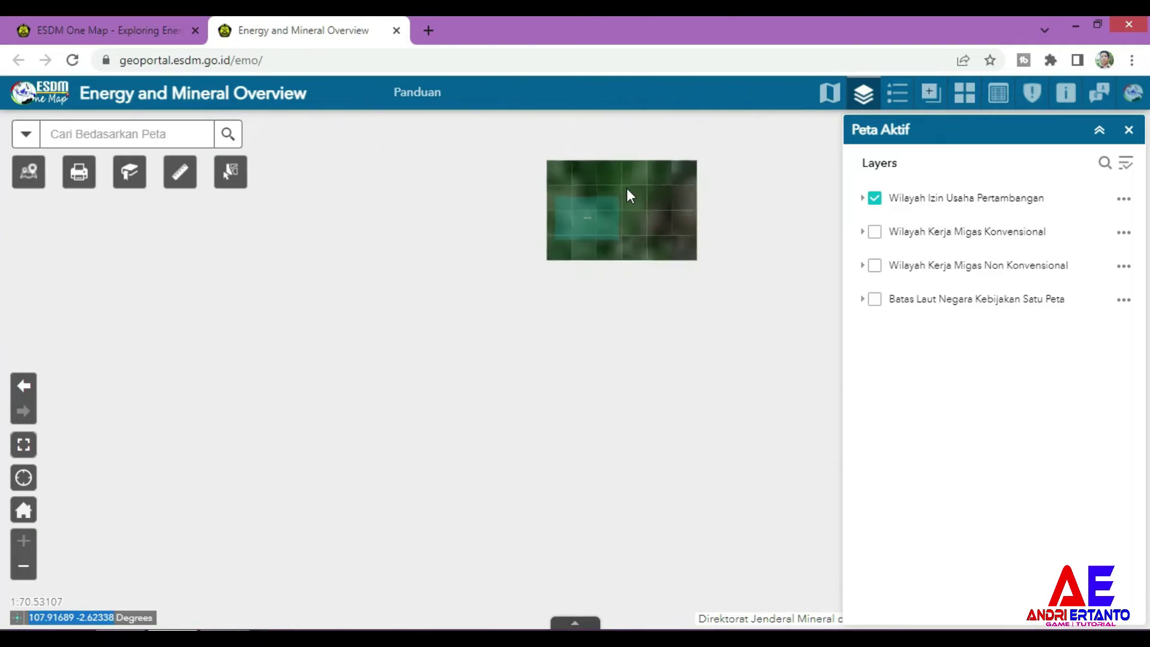
{"action": "scroll", "coordinate": [627, 188], "scroll_direction": "down", "scroll_amount": 5}
{"action": "scroll", "coordinate": [626, 188], "scroll_direction": "down", "scroll_amount": 4}
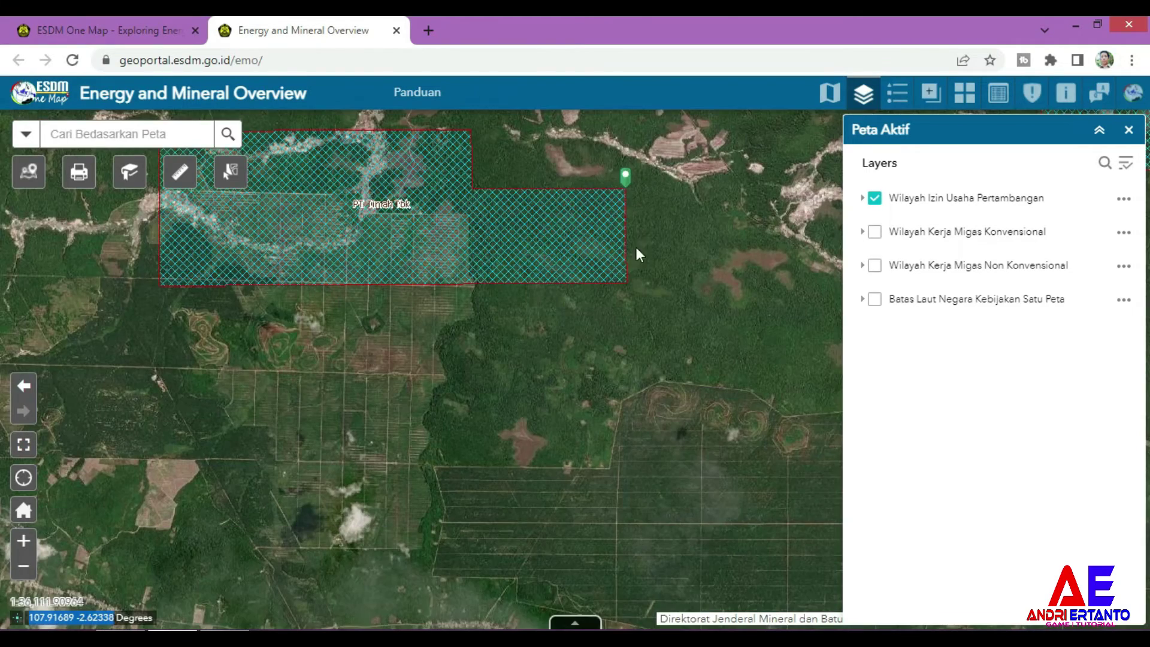
{"action": "scroll", "coordinate": [633, 275], "scroll_direction": "up", "scroll_amount": 2}
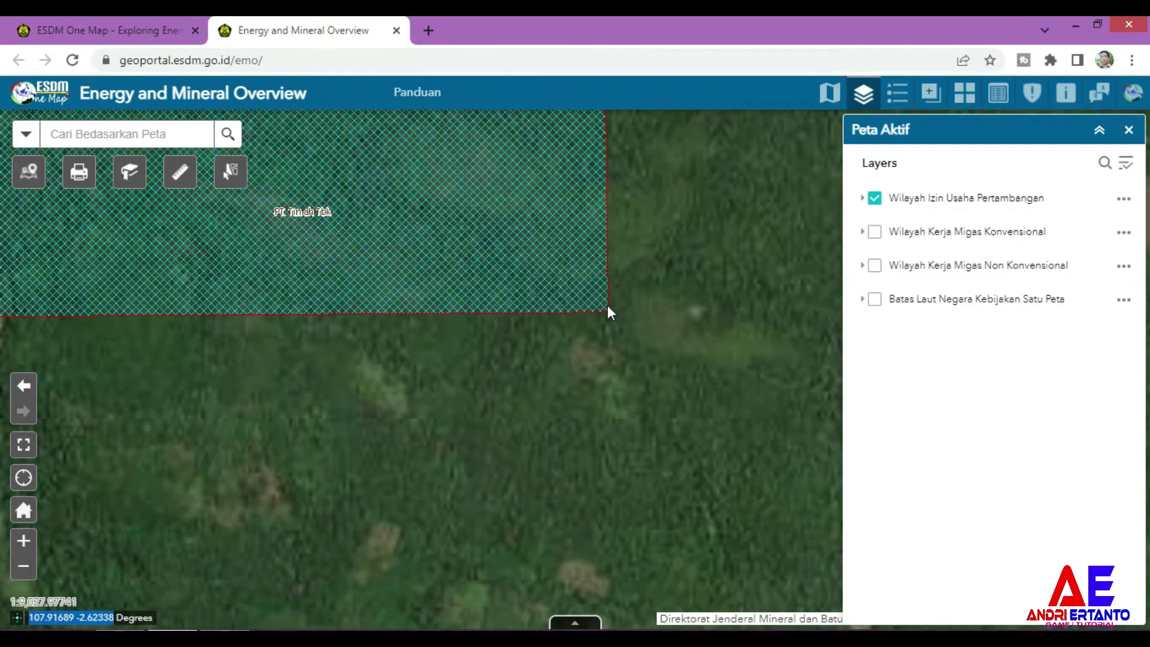
{"action": "scroll", "coordinate": [608, 304], "scroll_direction": "up", "scroll_amount": 1}
{"action": "scroll", "coordinate": [608, 309], "scroll_direction": "up", "scroll_amount": 7}
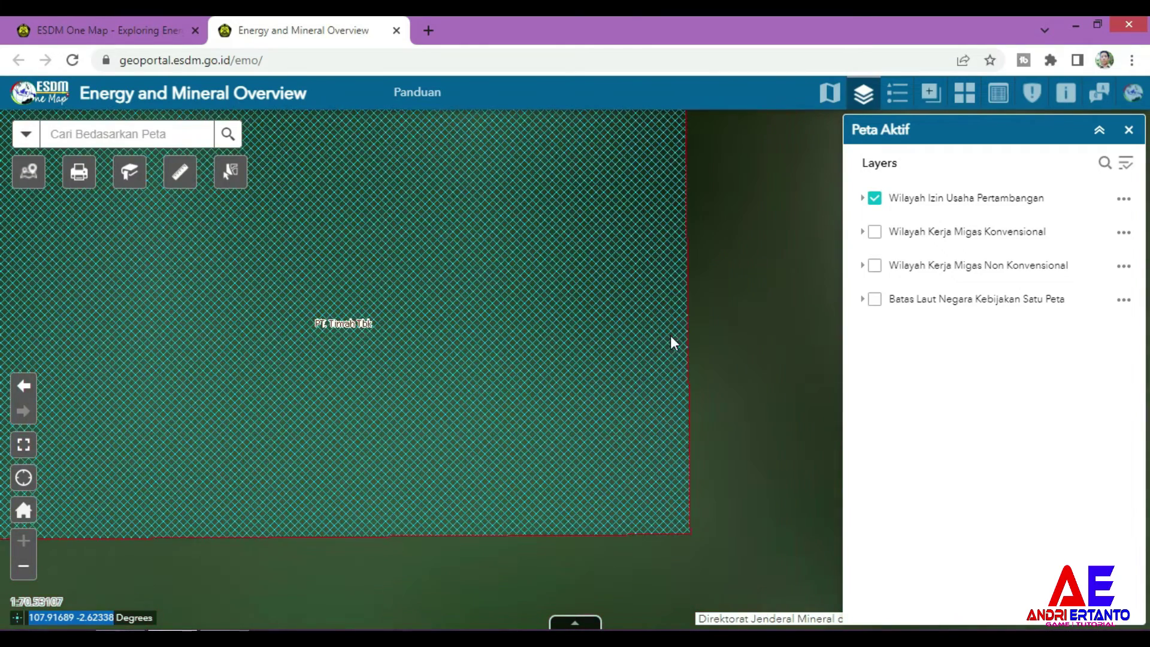
{"action": "left_click_drag", "start_coordinate": [642, 365], "coordinate": [551, 214]}
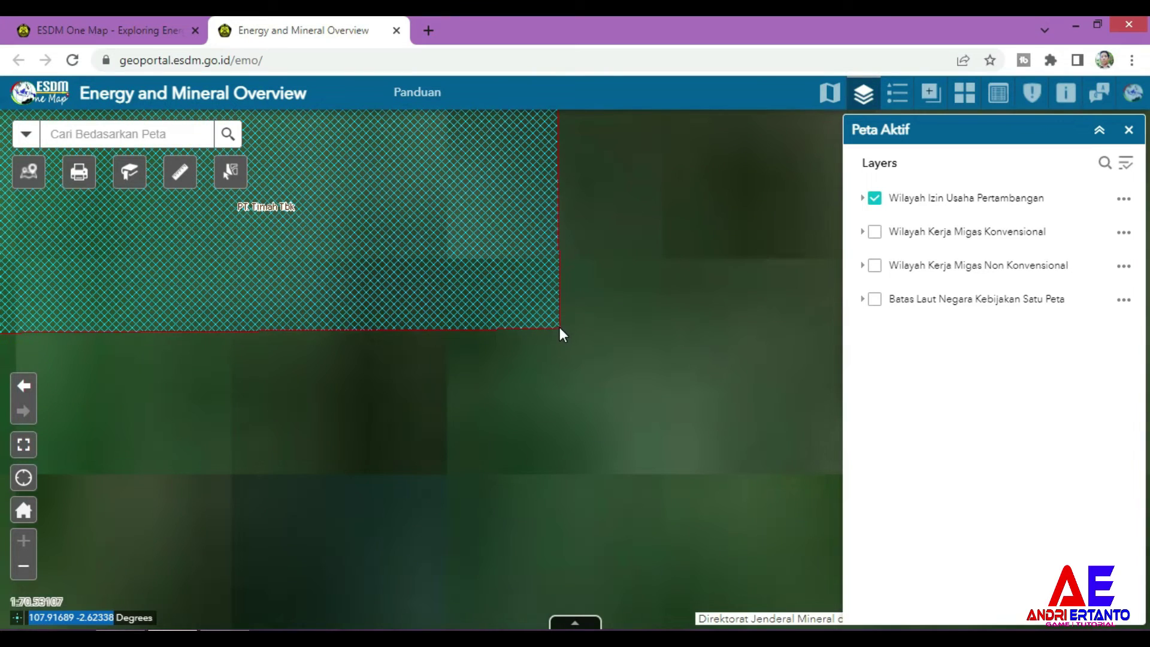
{"action": "left_click", "coordinate": [559, 328]}
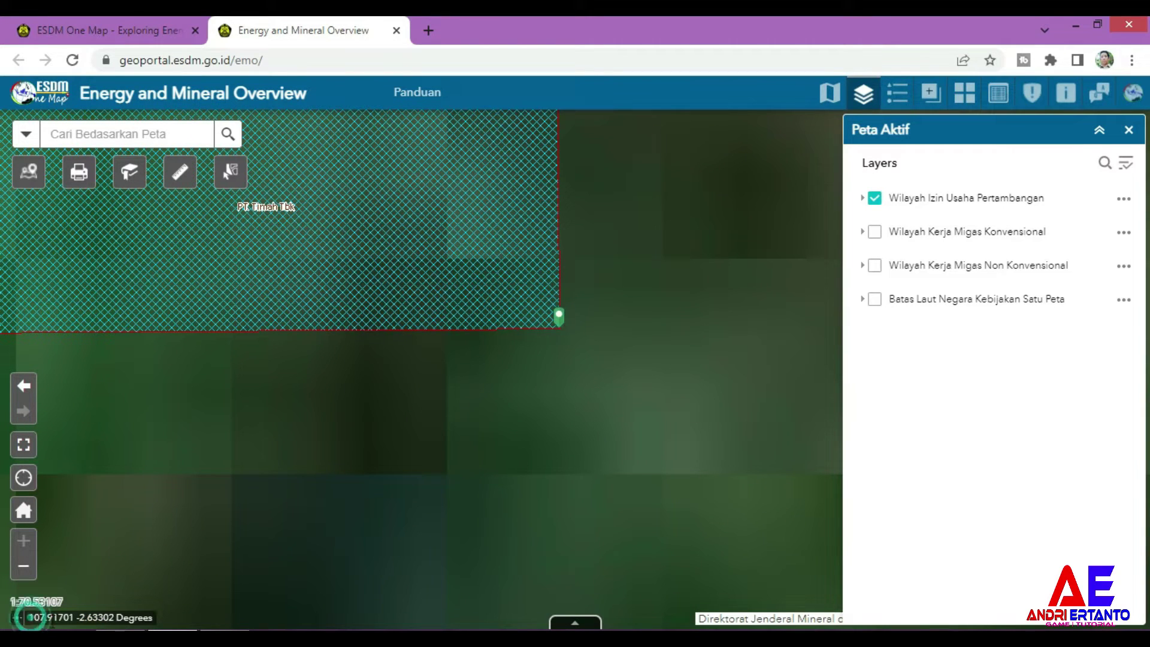
{"action": "left_click", "coordinate": [115, 624]}
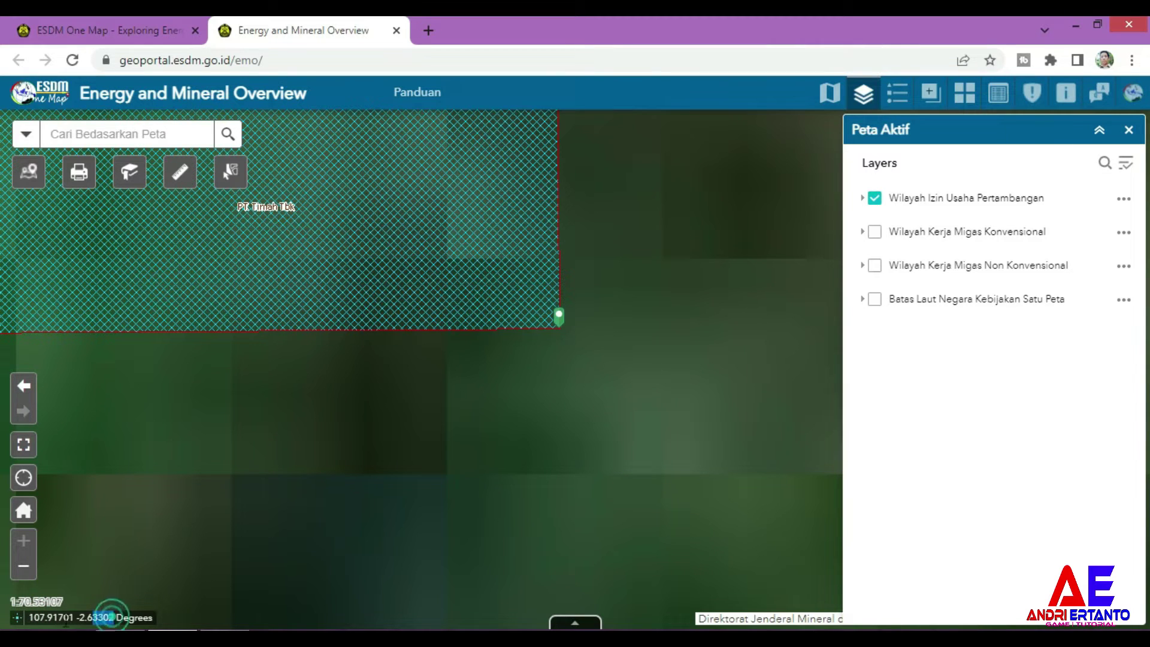
{"action": "left_click_drag", "start_coordinate": [113, 618], "coordinate": [31, 622]}
In Excel, split the copied coordinates into 107.91701 in C8 and -2.63302 in D8, and color the longitude black.
{"action": "key", "text": "alt+Tab"}
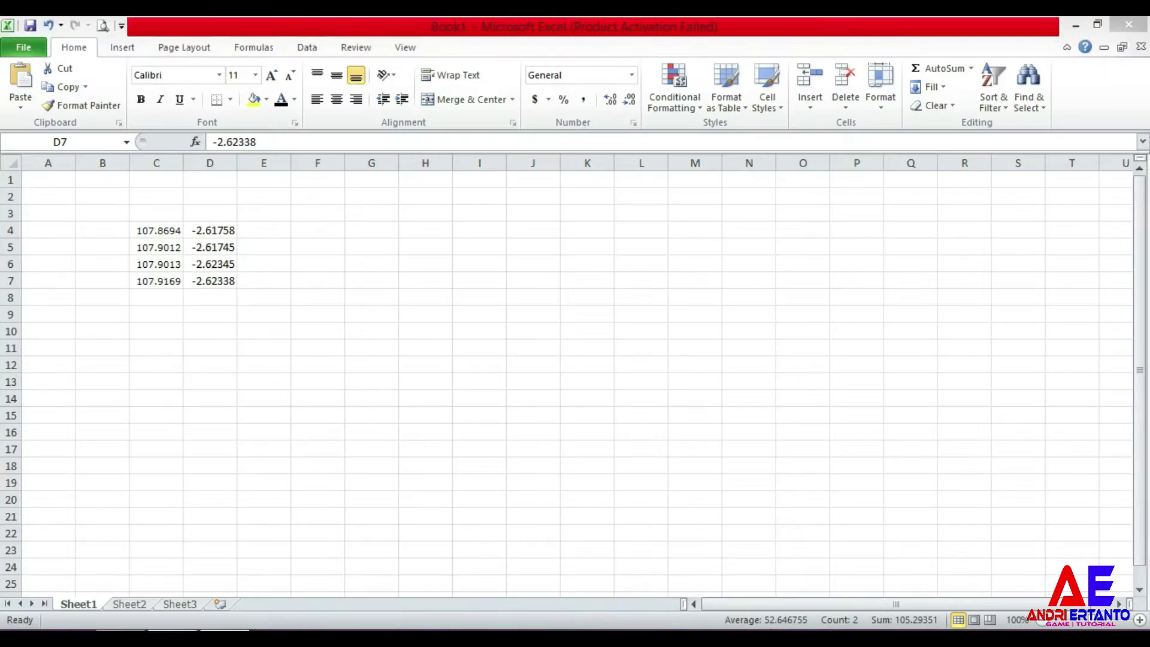
{"action": "left_click", "coordinate": [173, 297]}
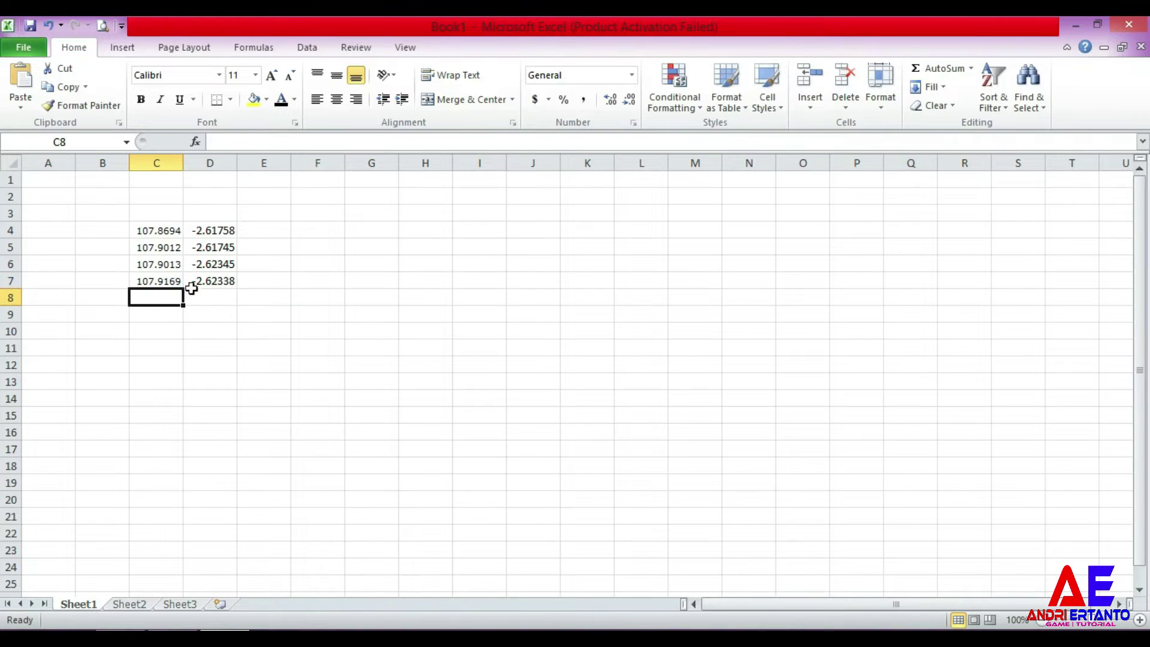
{"action": "key", "text": "ctrl+v"}
{"action": "double_click", "coordinate": [330, 142]}
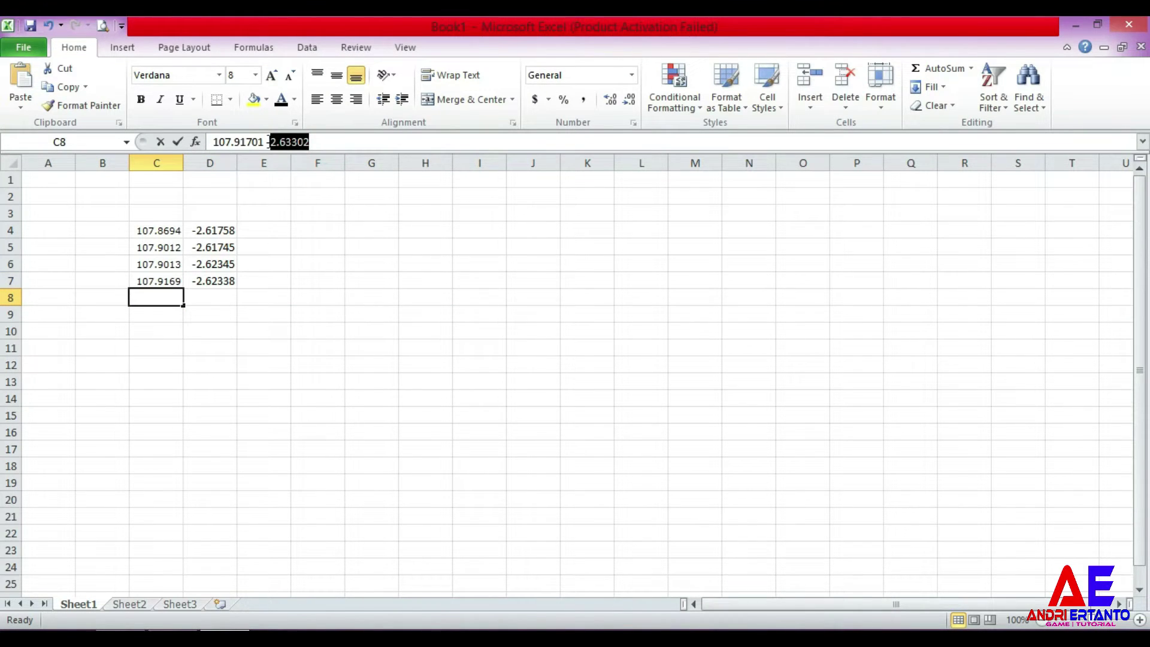
{"action": "key", "text": "ctrl+x"}
{"action": "left_click", "coordinate": [213, 297]}
{"action": "key", "text": "ctrl+v"}
{"action": "left_click", "coordinate": [158, 300]}
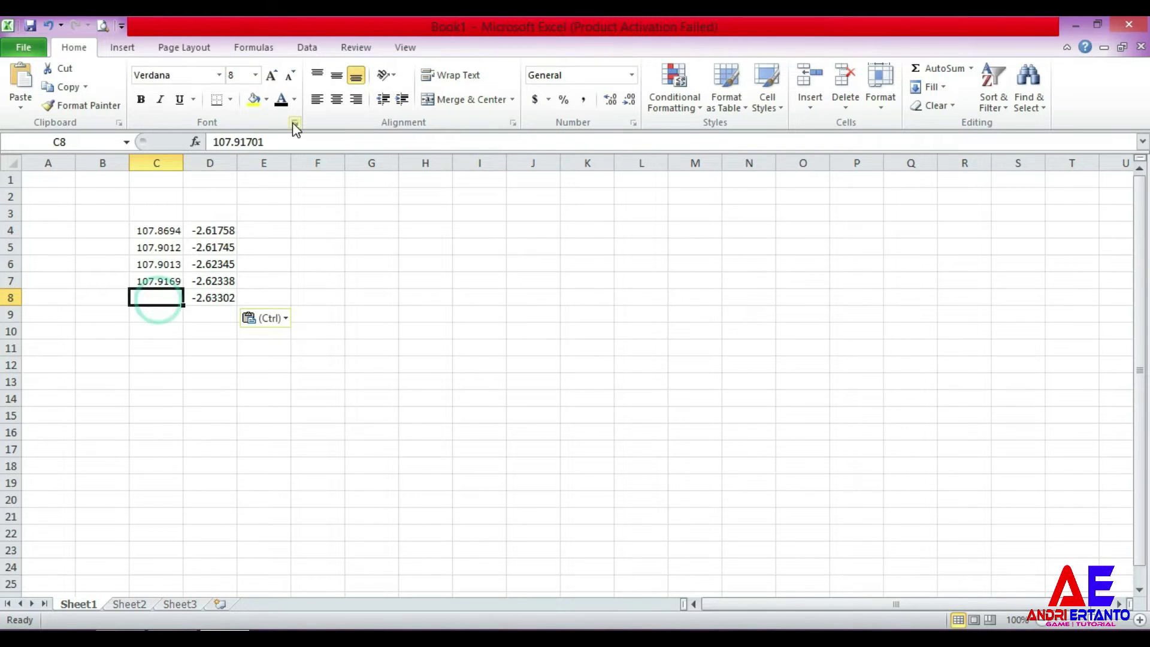
{"action": "left_click", "coordinate": [281, 99]}
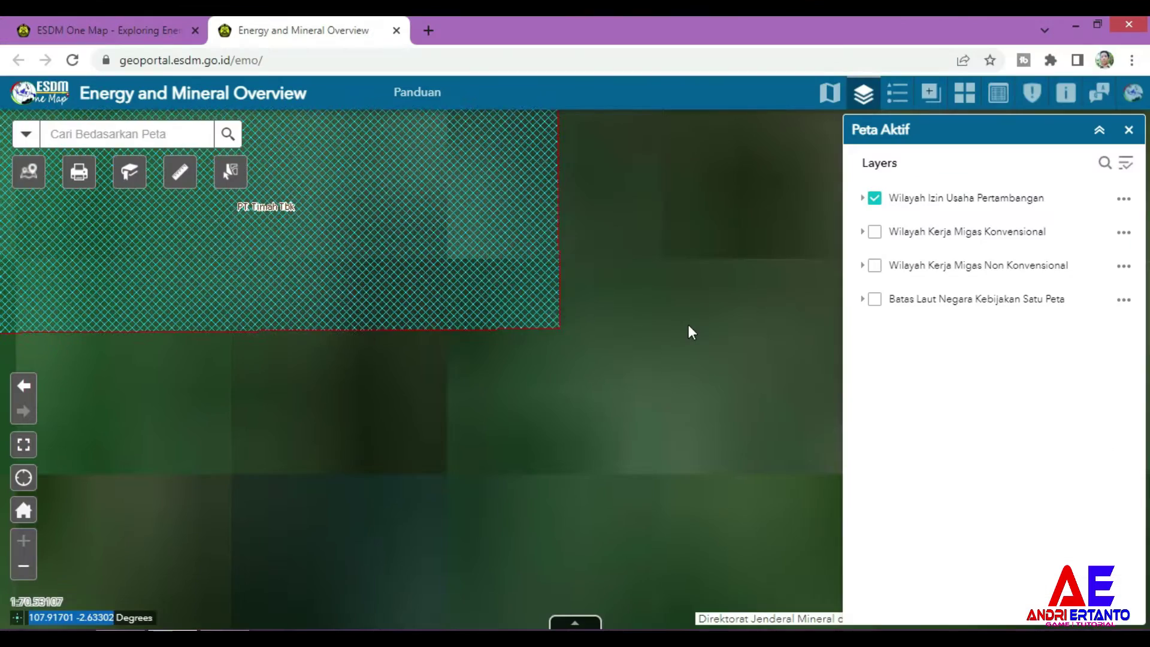
On the browser map, mark the southwest corner of the same permit area and copy its coordinates.
{"action": "scroll", "coordinate": [689, 357], "scroll_direction": "down", "scroll_amount": 8}
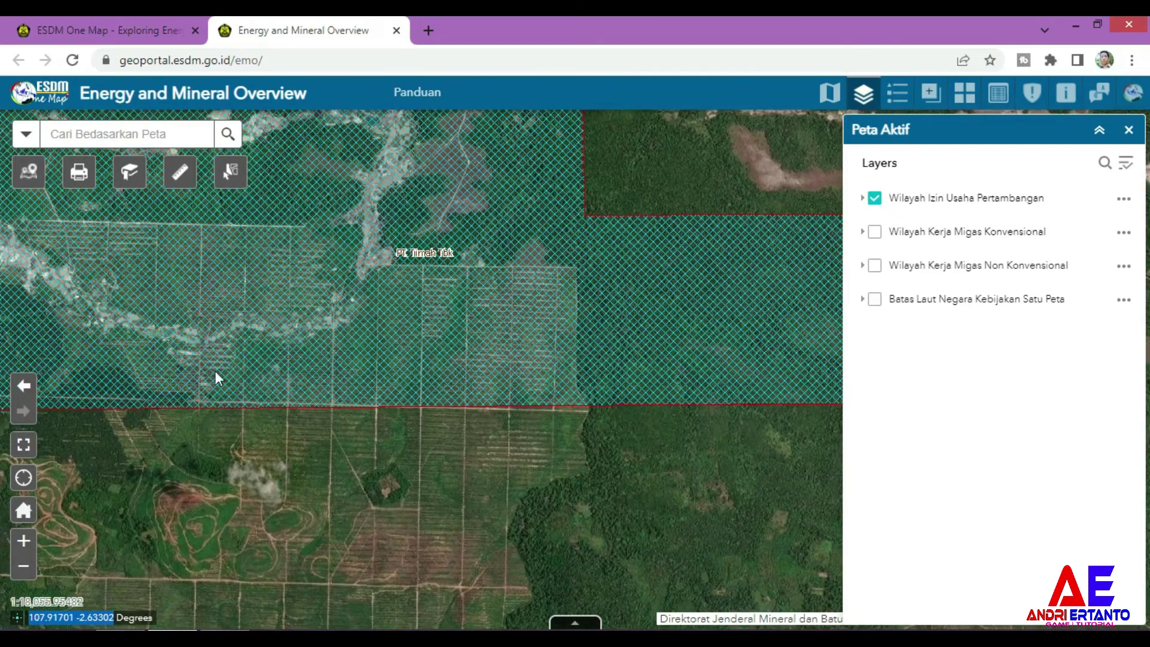
{"action": "left_click_drag", "start_coordinate": [217, 377], "coordinate": [623, 391]}
{"action": "scroll", "coordinate": [539, 423], "scroll_direction": "up", "scroll_amount": 2}
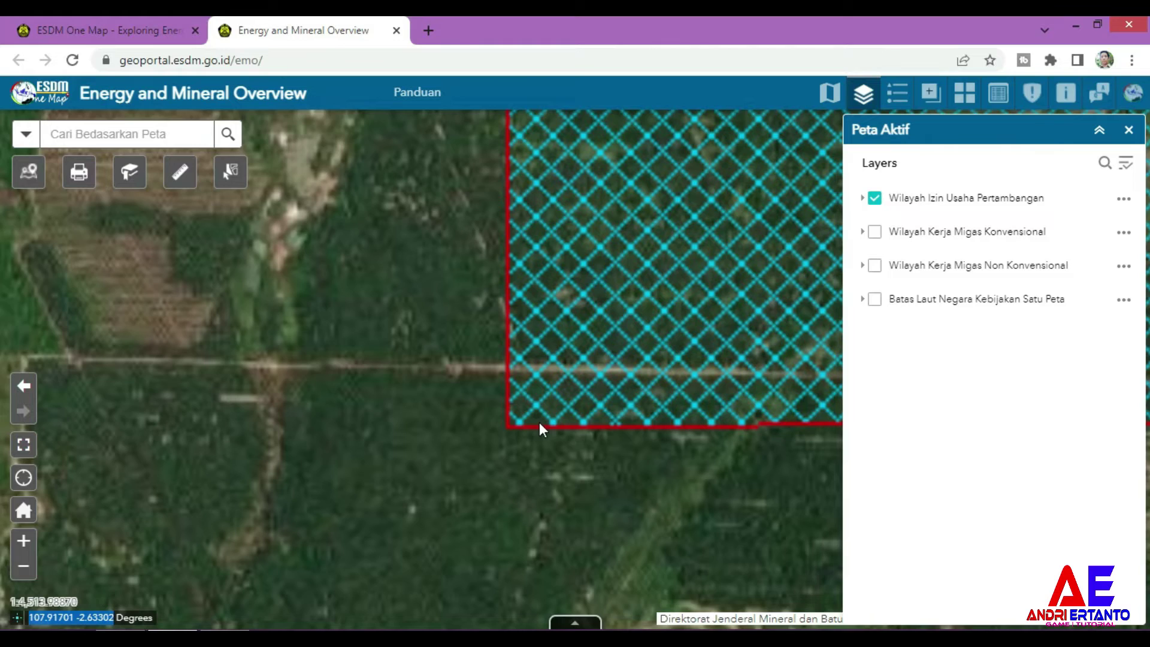
{"action": "left_click_drag", "start_coordinate": [539, 422], "coordinate": [421, 403]}
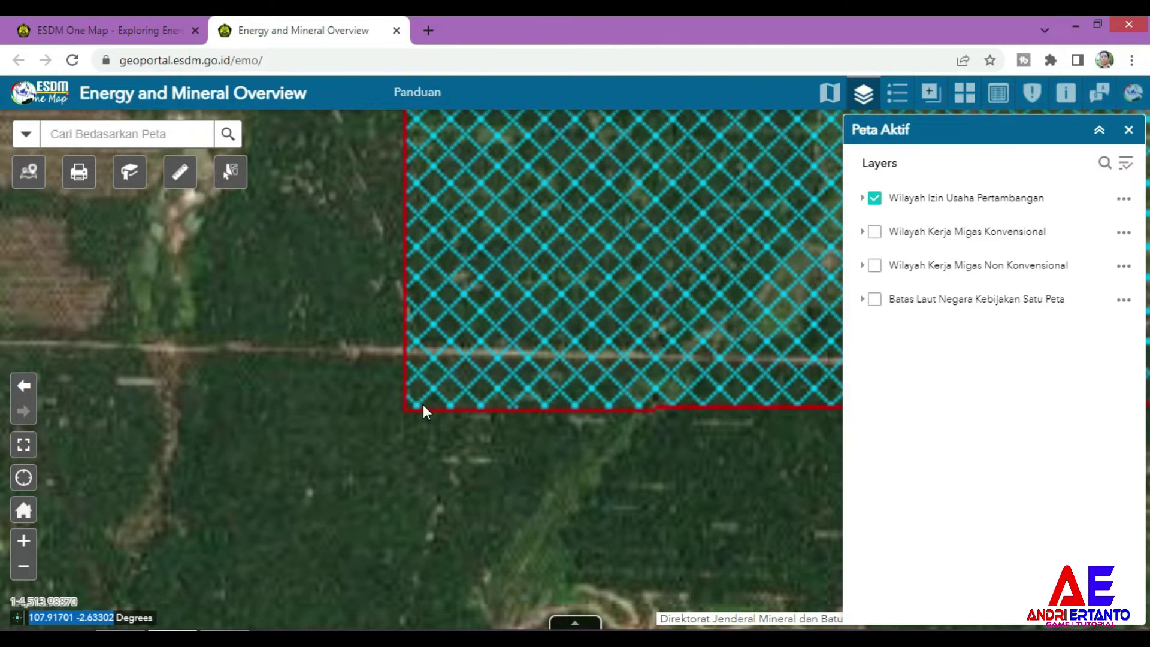
{"action": "scroll", "coordinate": [419, 412], "scroll_direction": "up", "scroll_amount": 2}
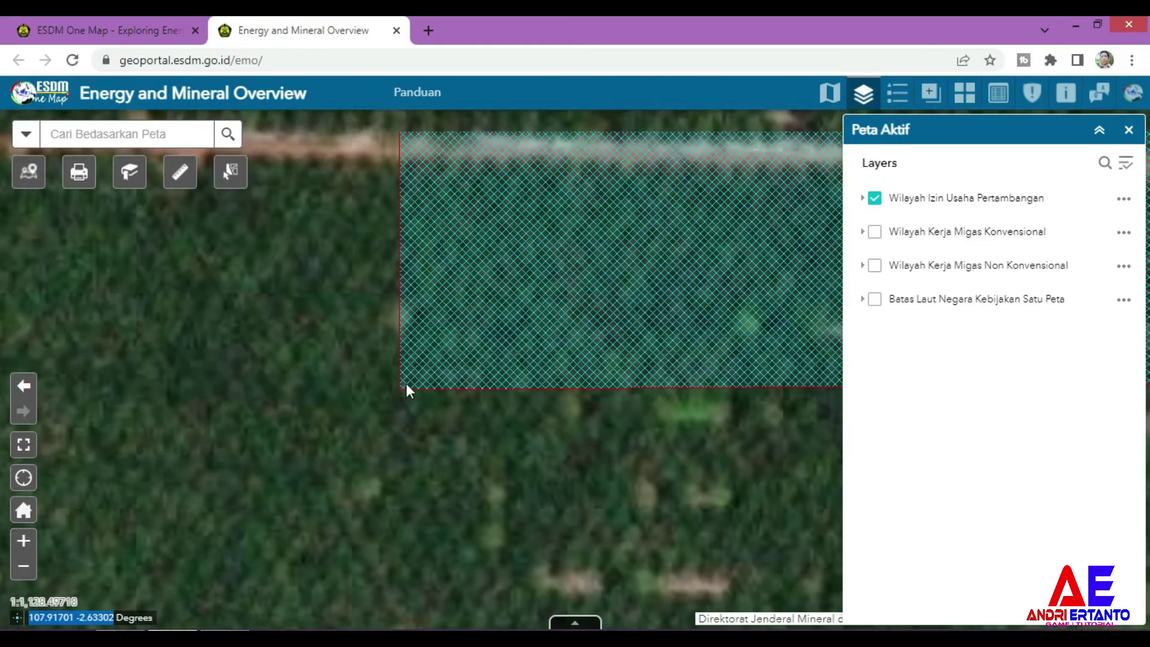
{"action": "scroll", "coordinate": [407, 389], "scroll_direction": "up", "scroll_amount": 4}
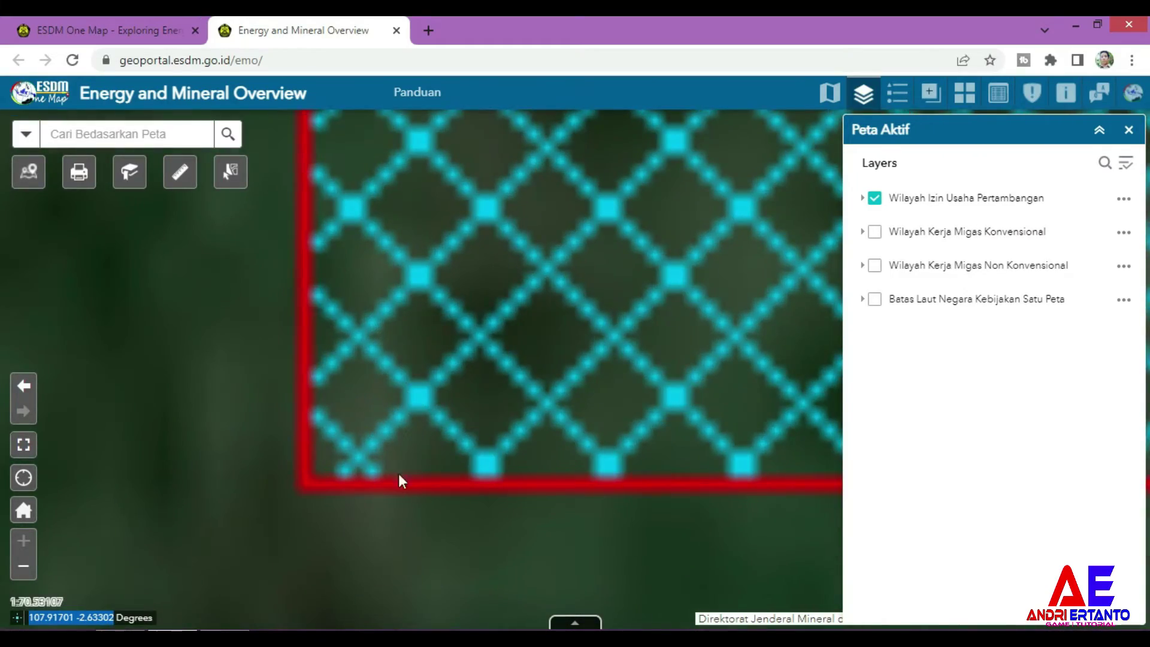
{"action": "left_click", "coordinate": [309, 490]}
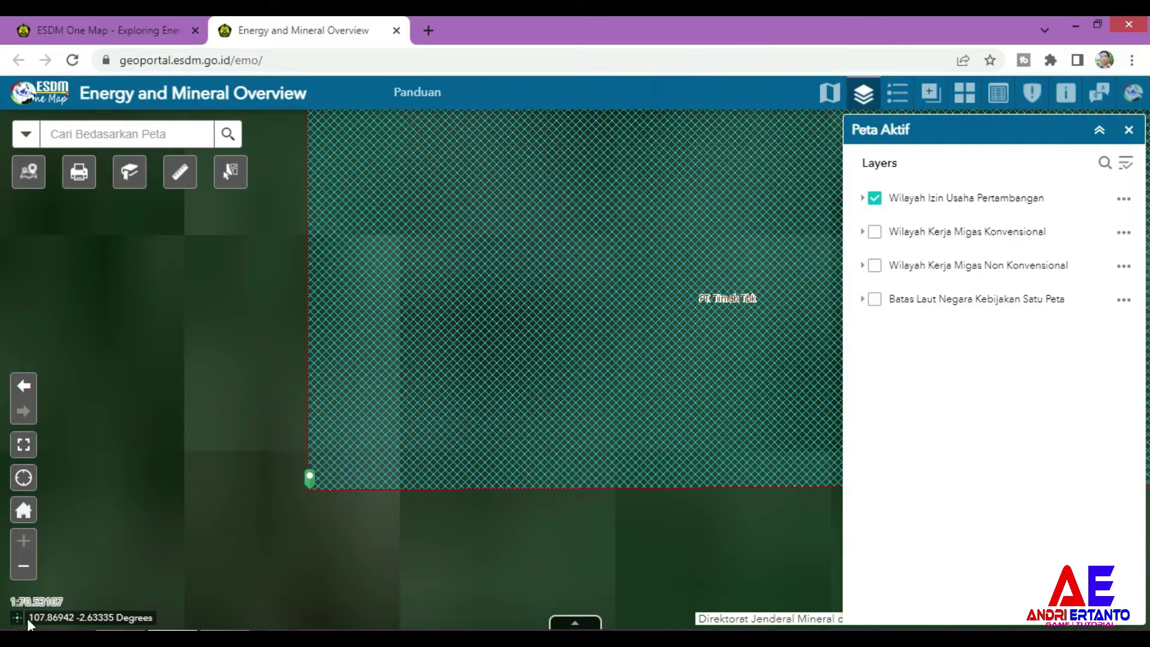
{"action": "triple_click", "coordinate": [114, 617]}
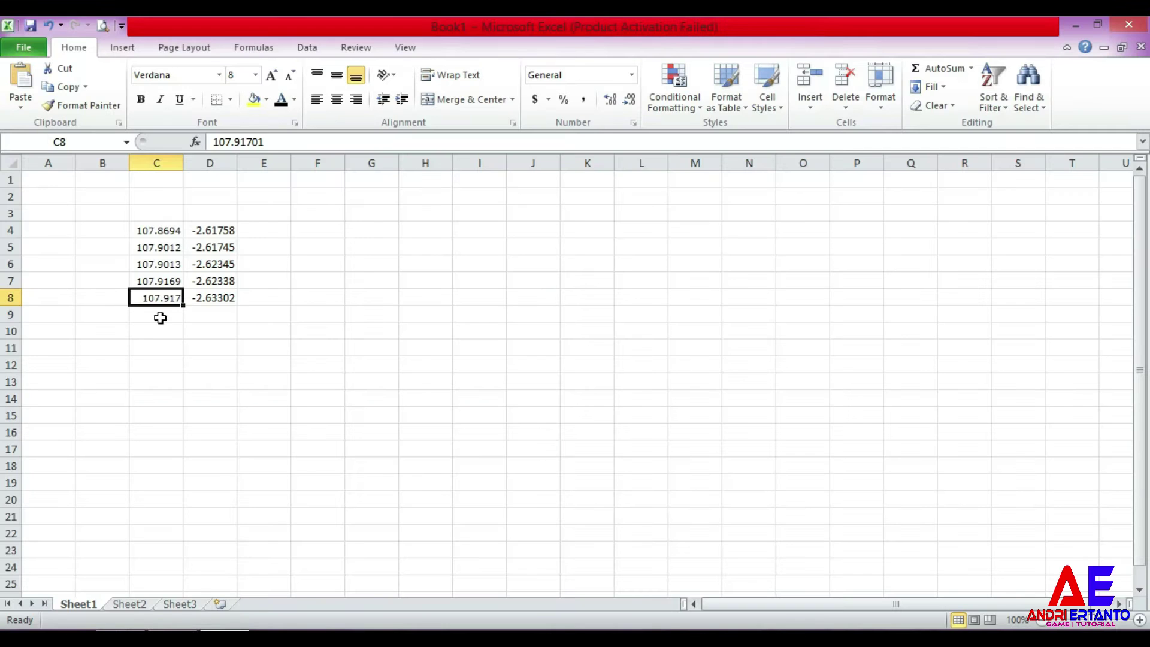
In Excel, paste the copied southwest corner coordinates into C9 and color the text in C9:D9 black.
{"action": "left_click", "coordinate": [160, 318]}
{"action": "key", "text": "ctrl+v"}
{"action": "left_click_drag", "start_coordinate": [318, 143], "coordinate": [277, 153]}
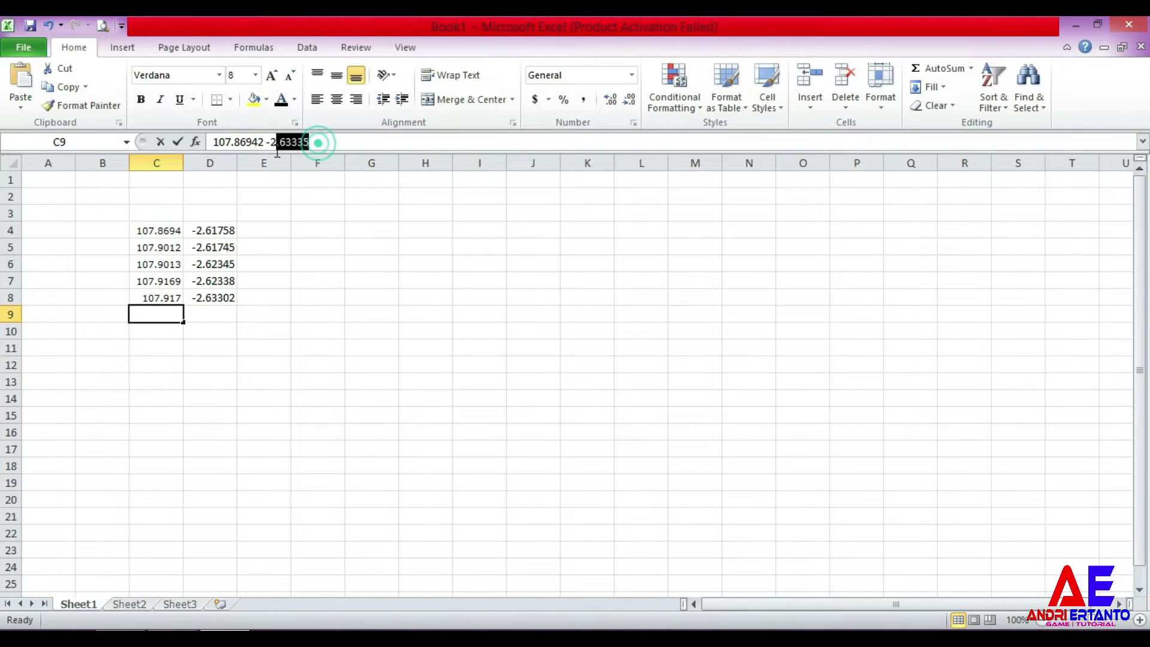
{"action": "left_click", "coordinate": [267, 145]}
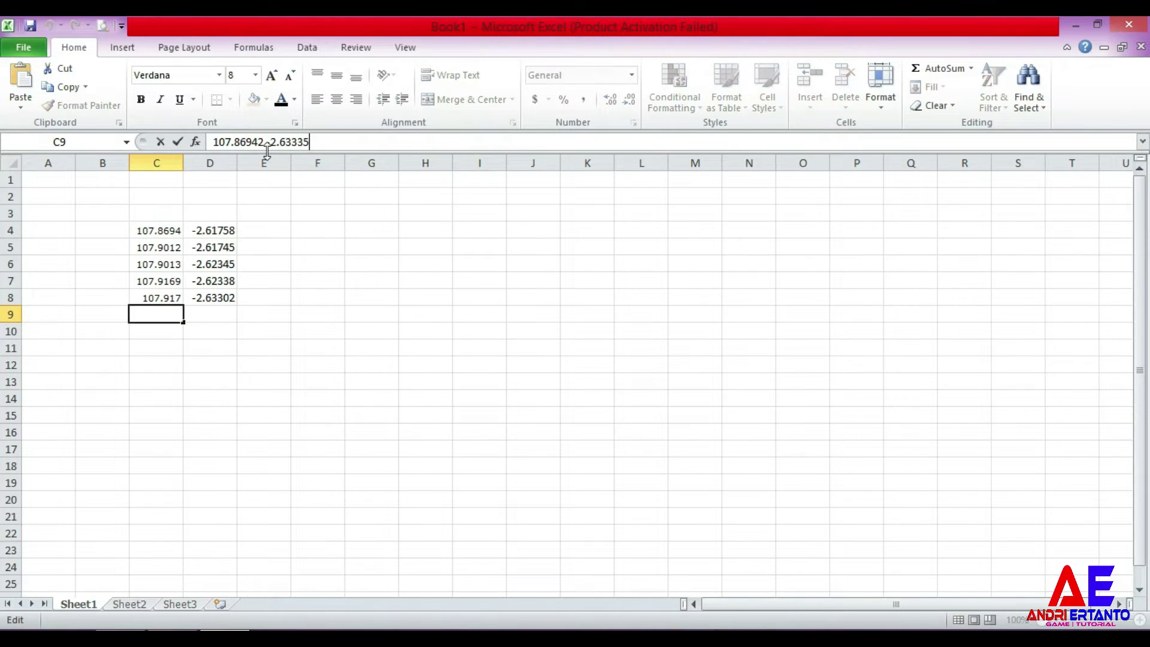
{"action": "left_click", "coordinate": [221, 322]}
{"action": "key", "text": "ctrl+v"}
{"action": "left_click_drag", "start_coordinate": [149, 307], "coordinate": [207, 314]}
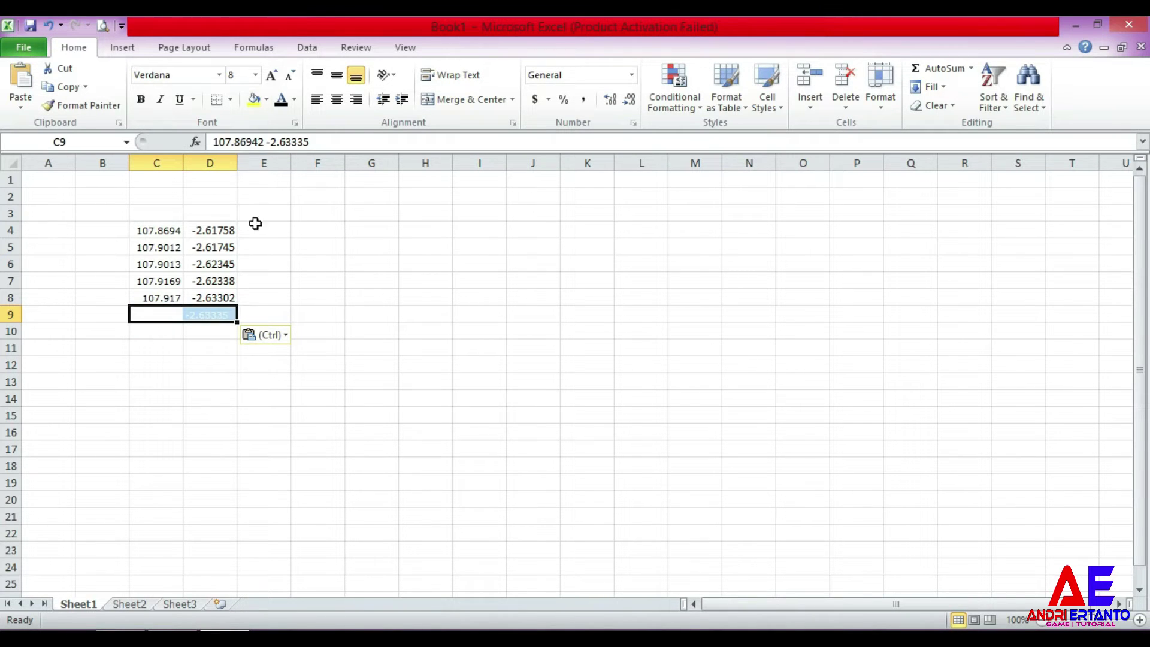
{"action": "left_click", "coordinate": [275, 100]}
{"action": "left_click", "coordinate": [268, 413]}
{"action": "left_click", "coordinate": [229, 315]}
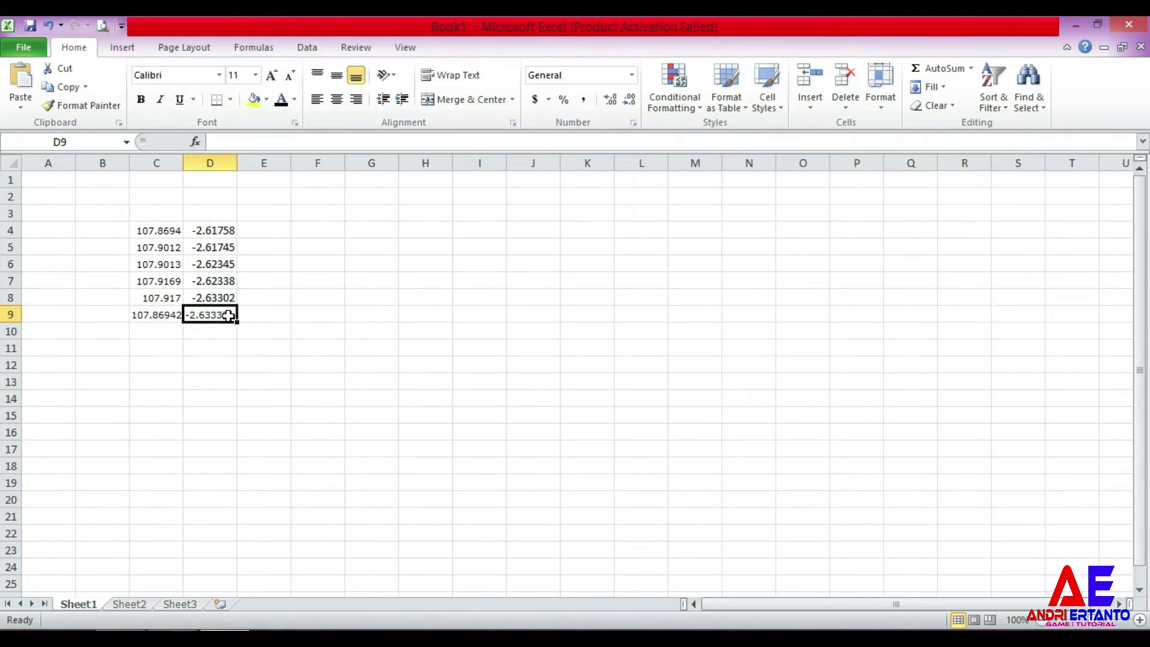
Split the coordinates in C9 by moving the latitude -2.63335 to D9, leaving 107.86942 in C9.
{"action": "left_click", "coordinate": [159, 314]}
{"action": "left_click", "coordinate": [307, 143]}
{"action": "left_click_drag", "start_coordinate": [281, 147], "coordinate": [258, 144]}
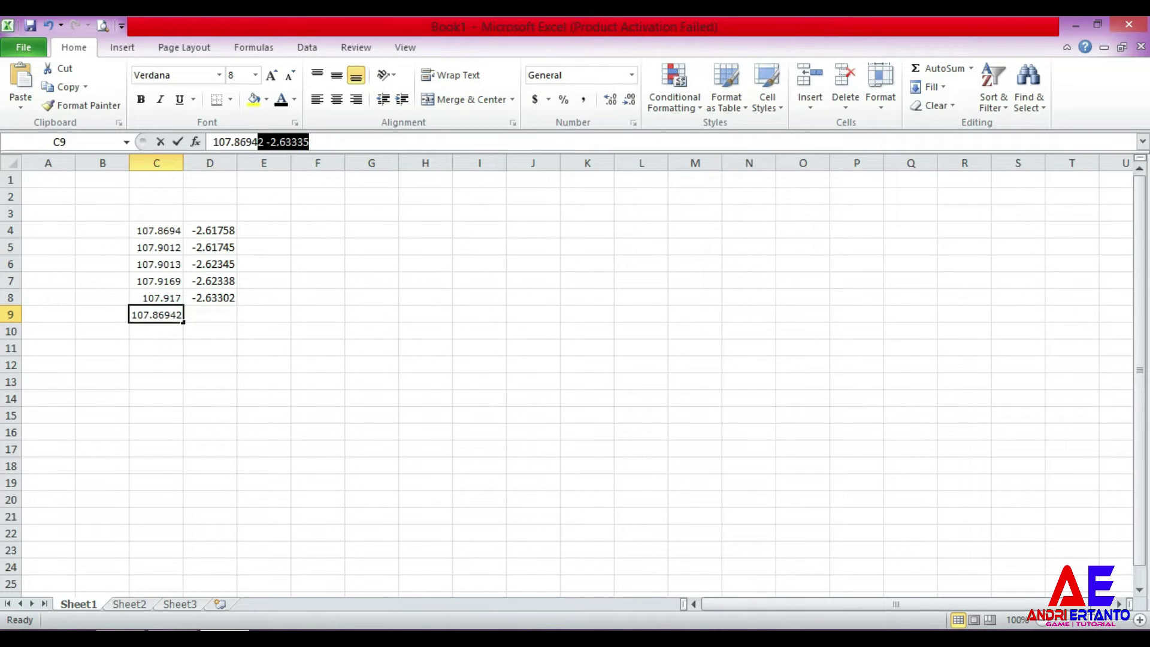
{"action": "key", "text": "ctrl+x"}
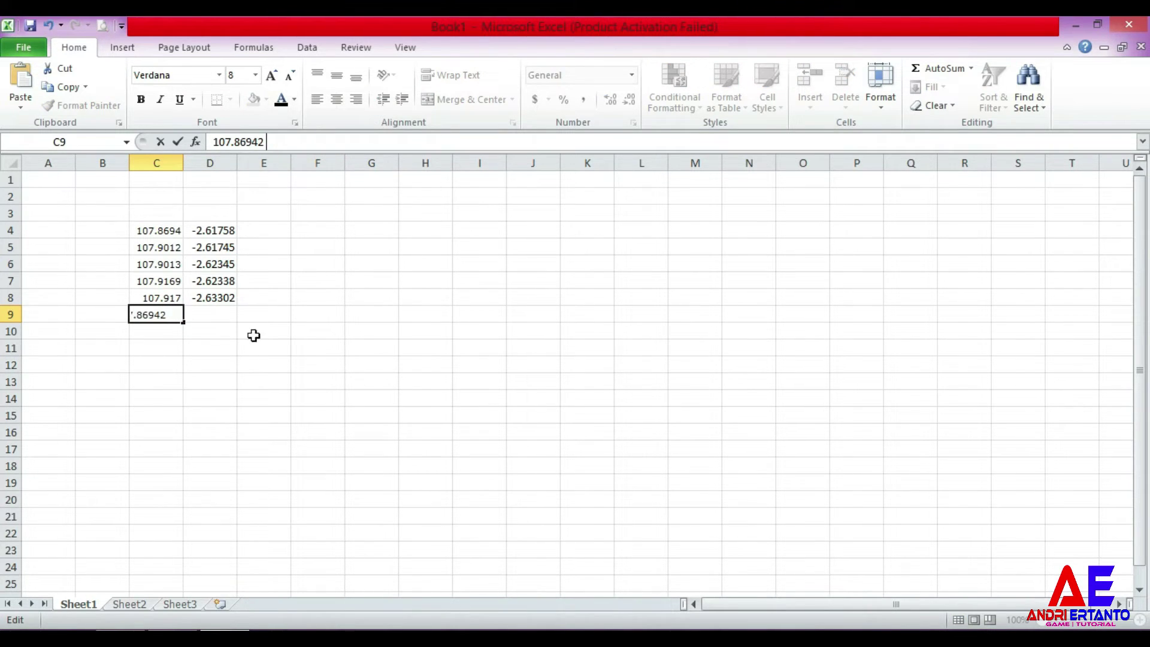
{"action": "left_click", "coordinate": [217, 315]}
{"action": "key", "text": "ctrl+v"}
{"action": "left_click", "coordinate": [306, 286]}
Apply all borders to the coordinate range C4:D9 and center its values horizontally and vertically.
{"action": "left_click_drag", "start_coordinate": [154, 228], "coordinate": [208, 314]}
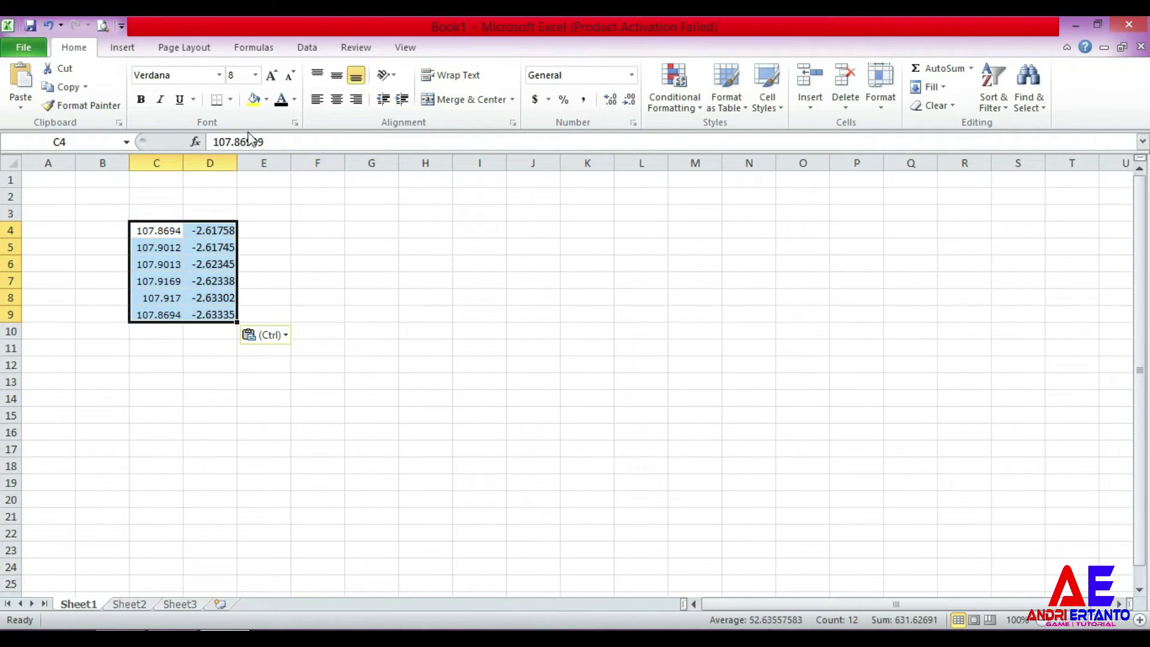
{"action": "left_click", "coordinate": [230, 100]}
{"action": "left_click", "coordinate": [254, 235]}
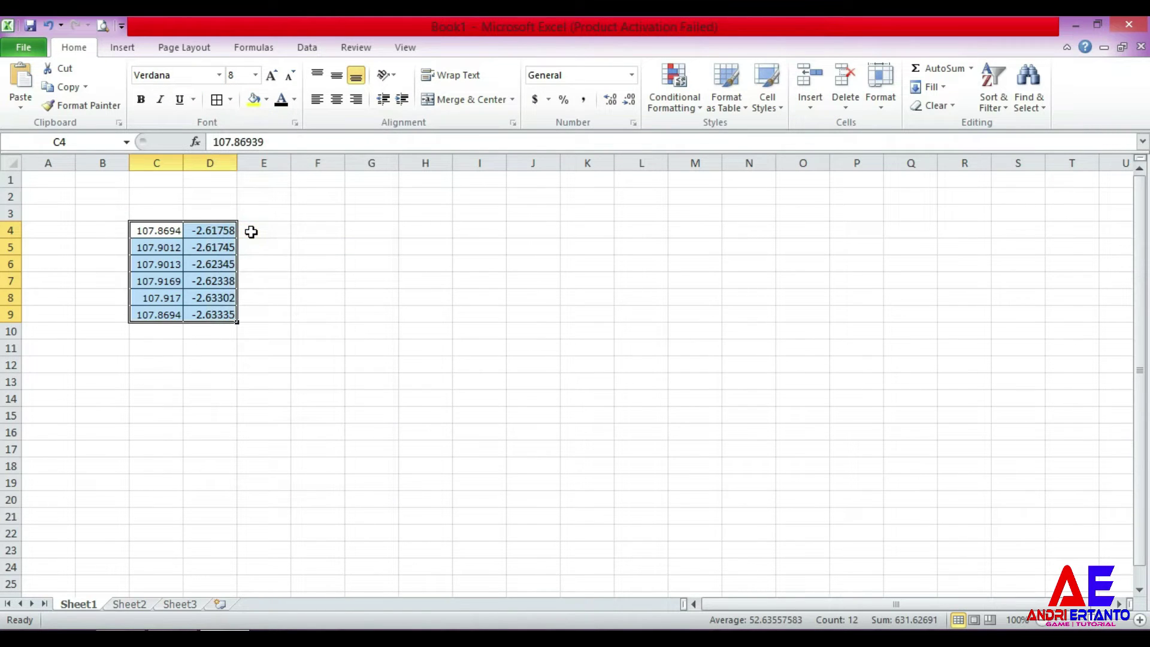
{"action": "left_click", "coordinate": [337, 100]}
{"action": "left_click", "coordinate": [337, 75]}
Set the font of the coordinate range C4:D9 to Calibri, size 11.
{"action": "left_click", "coordinate": [219, 77]}
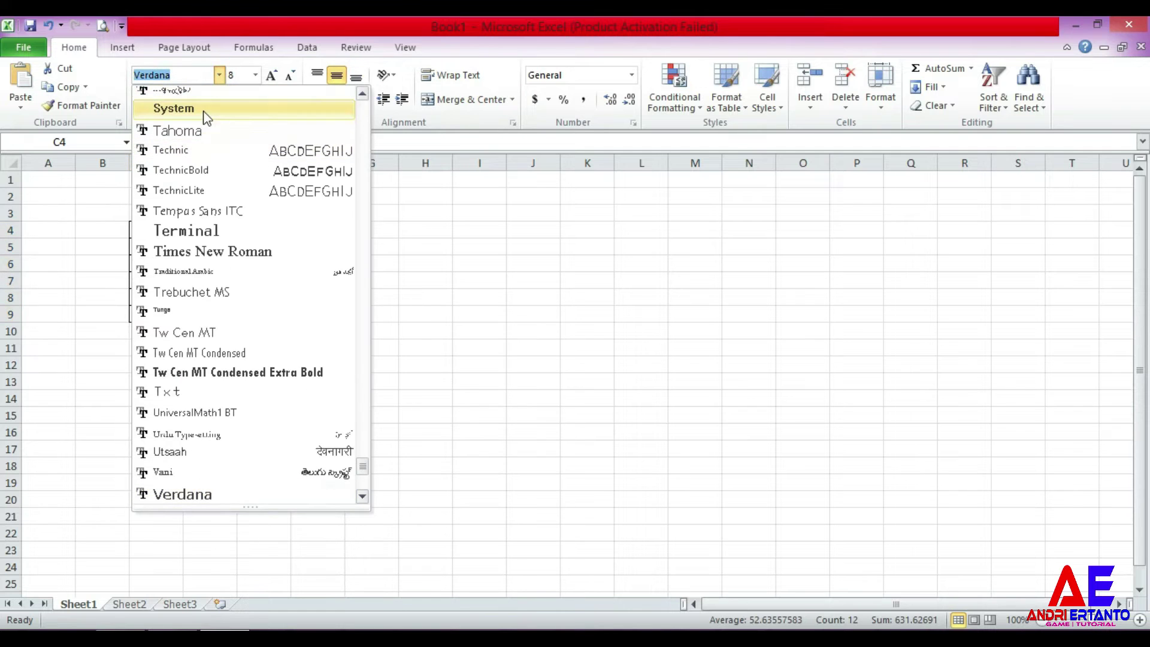
{"action": "type", "text": "c"}
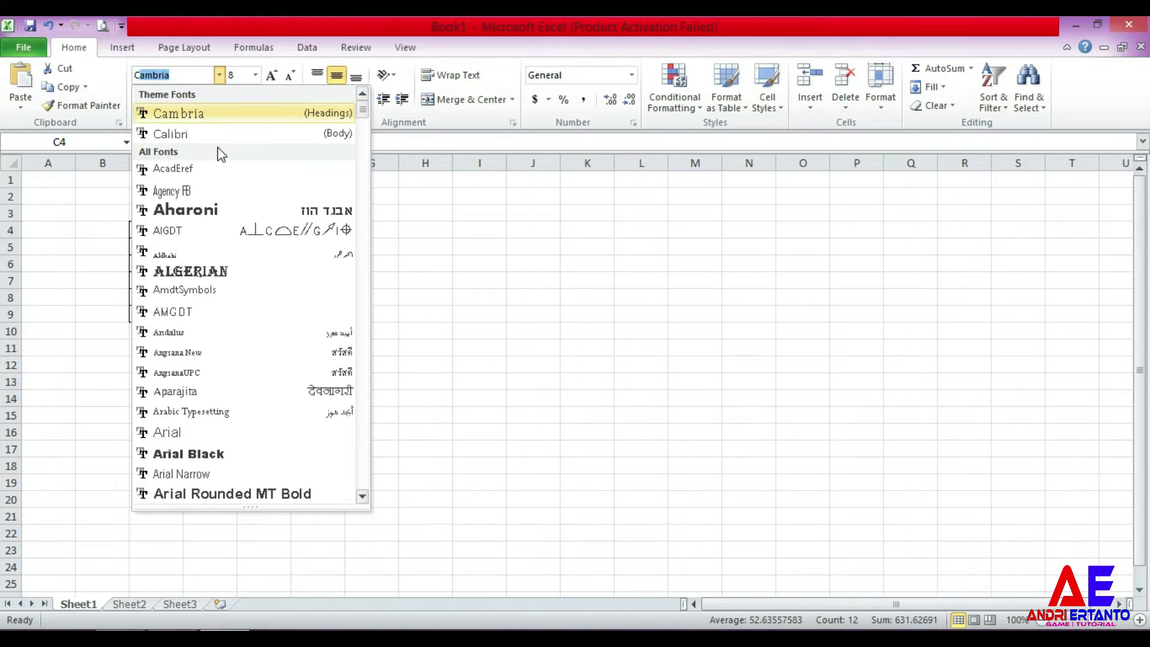
{"action": "left_click", "coordinate": [203, 133]}
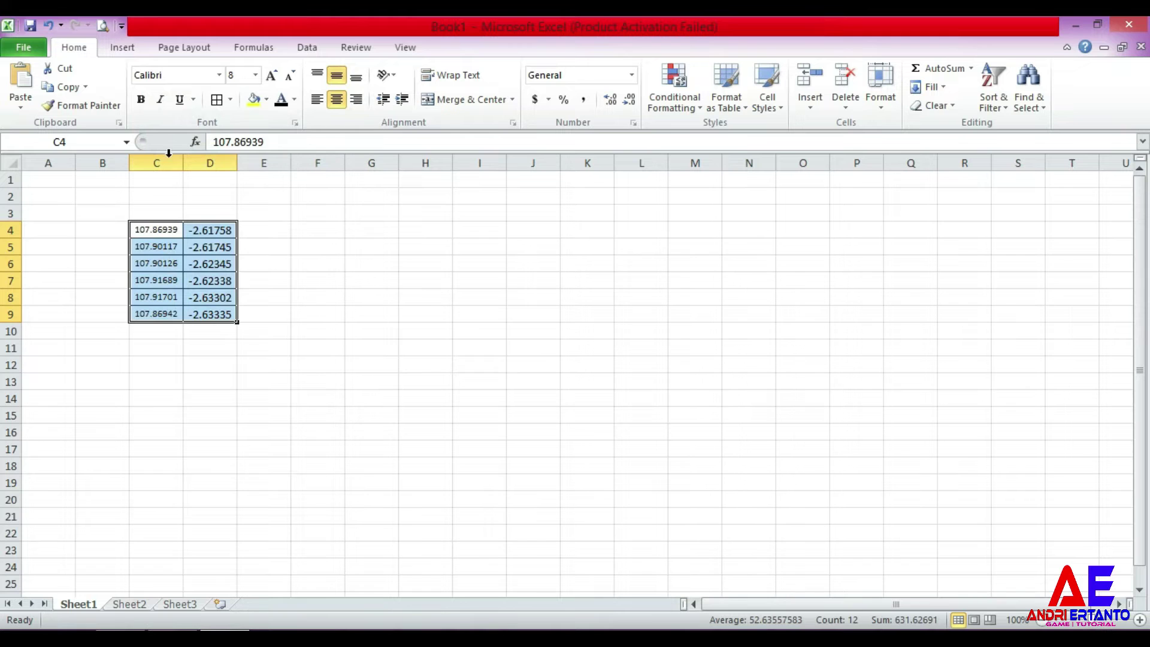
{"action": "left_click", "coordinate": [255, 75]}
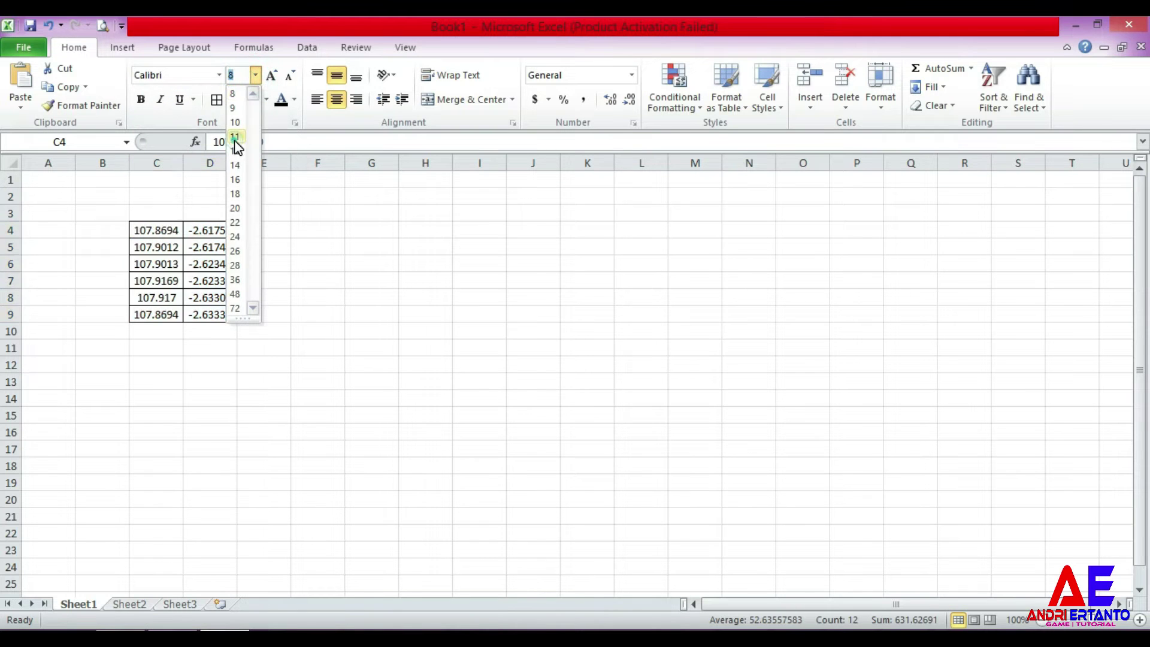
{"action": "left_click", "coordinate": [239, 147]}
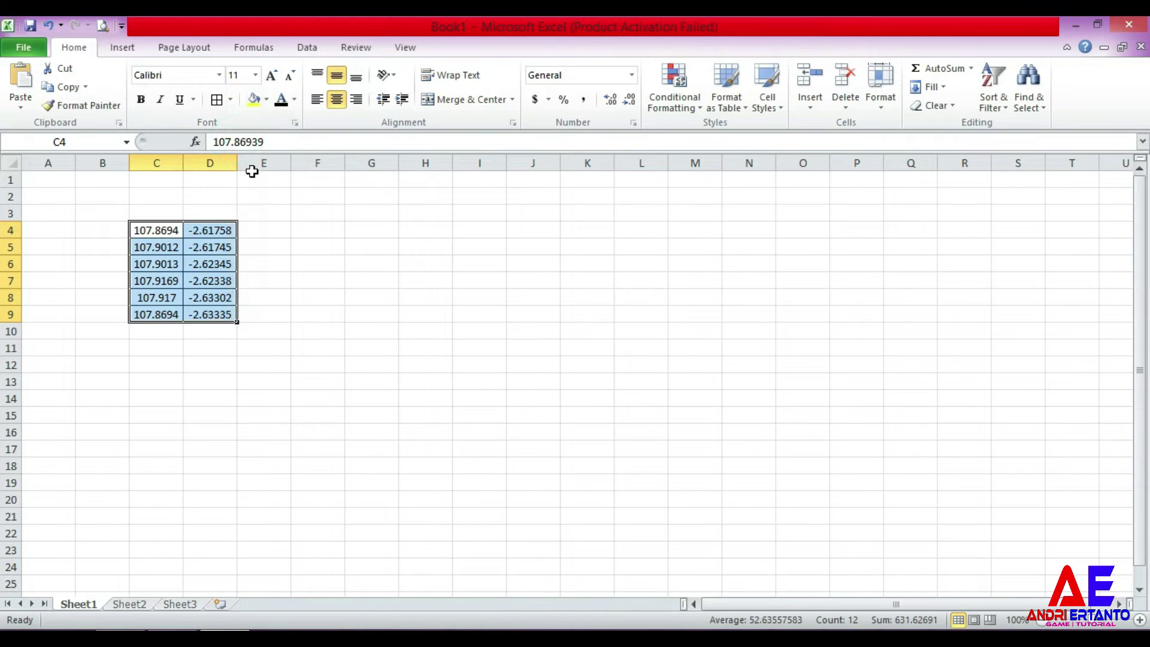
Enter the column headers "Bujur Timur" in C3 and "Lintang Selatan" in D3.
{"action": "left_click", "coordinate": [147, 211]}
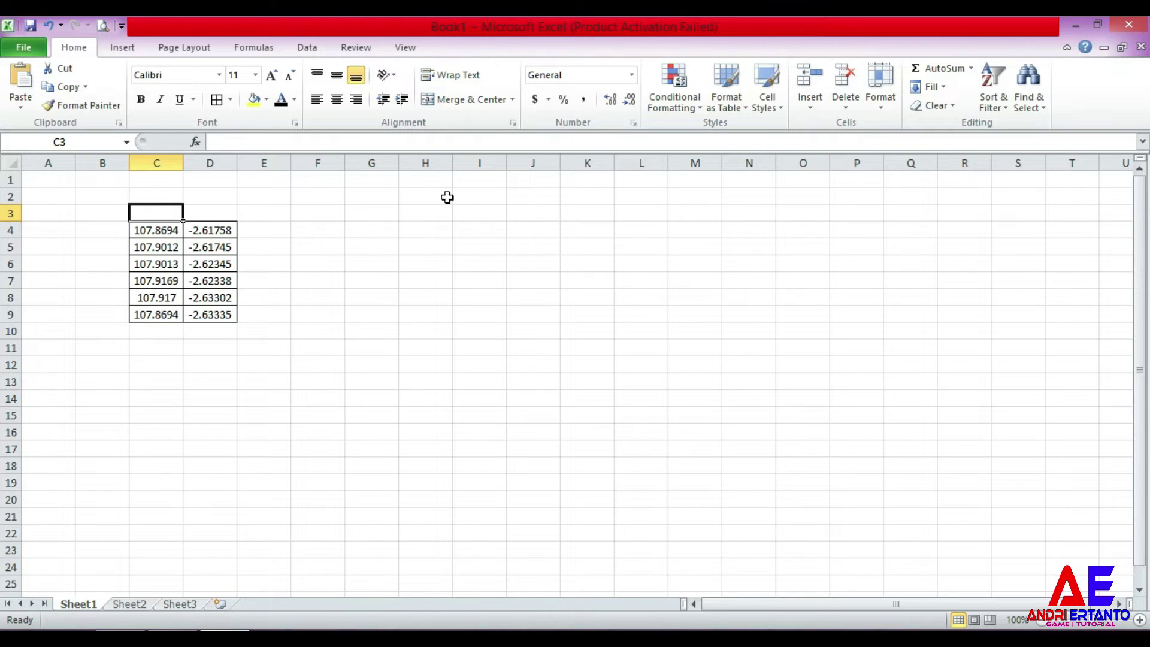
{"action": "type", "text": "Bu"}
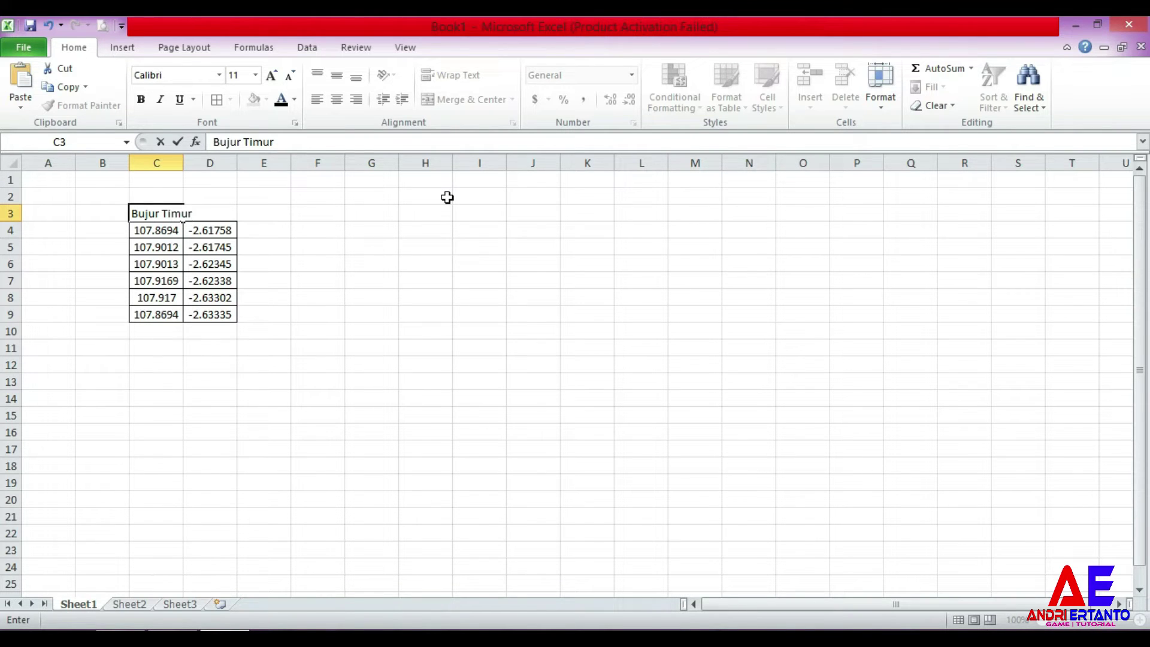
{"action": "type", "text": "jur Timur"}
{"action": "key", "text": "Tab"}
{"action": "type", "text": "Lin"}
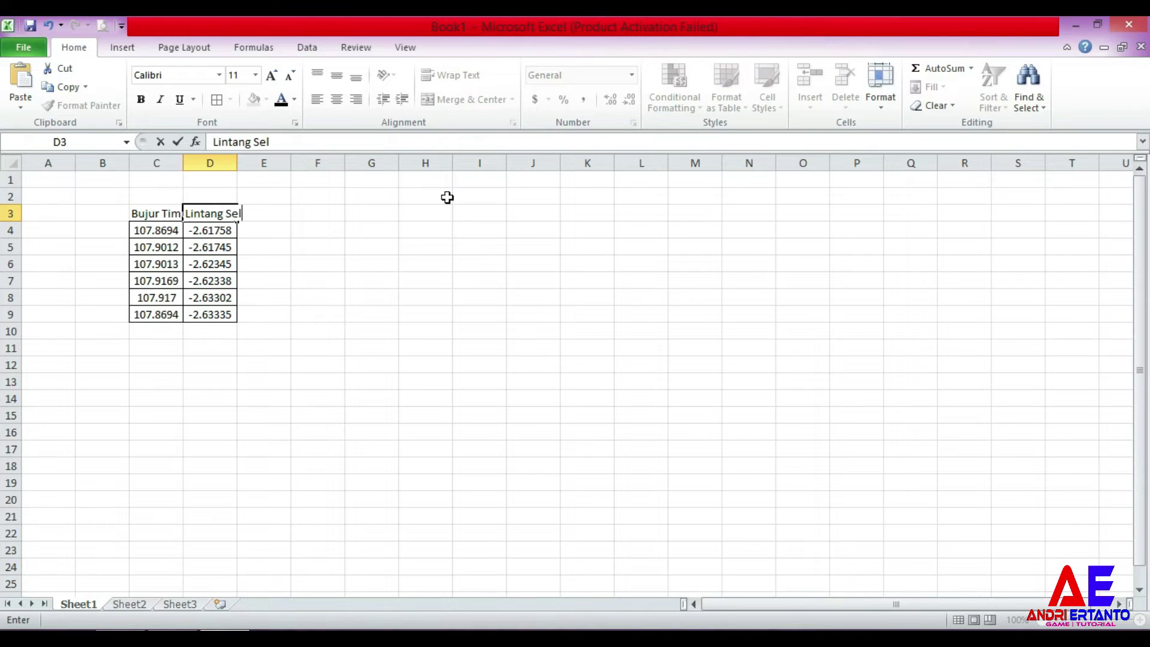
{"action": "left_click_drag", "start_coordinate": [366, 382], "coordinate": [342, 382]}
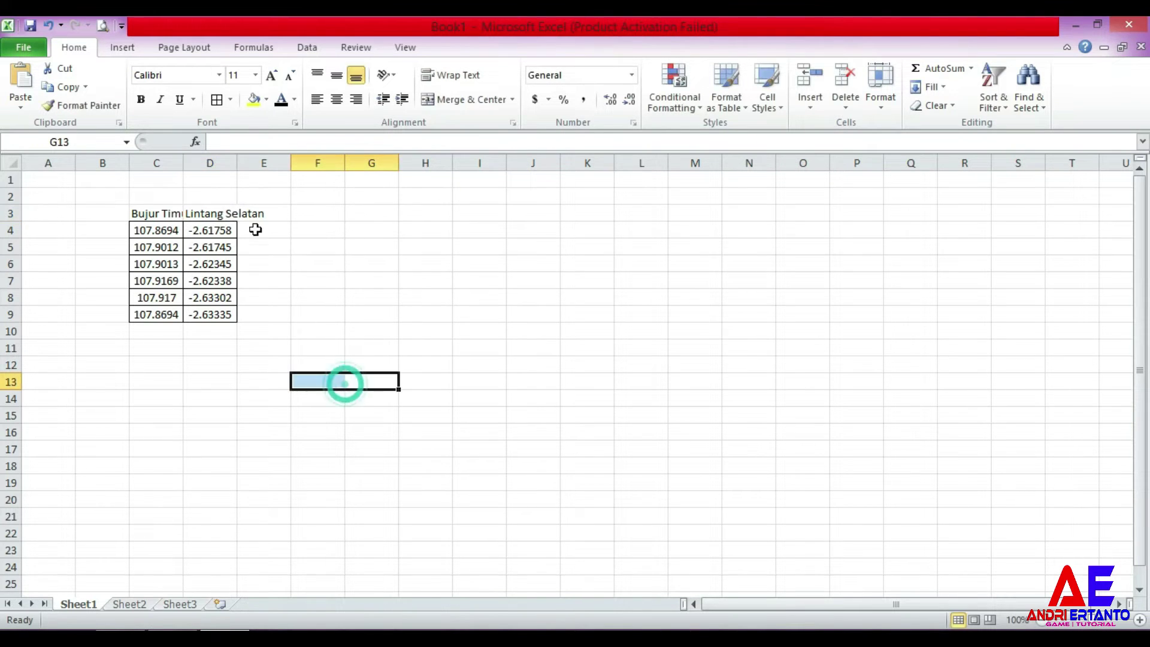
Autofit the widths of columns C and D and apply all borders to the headers in C3:D3.
{"action": "double_click", "coordinate": [183, 162]}
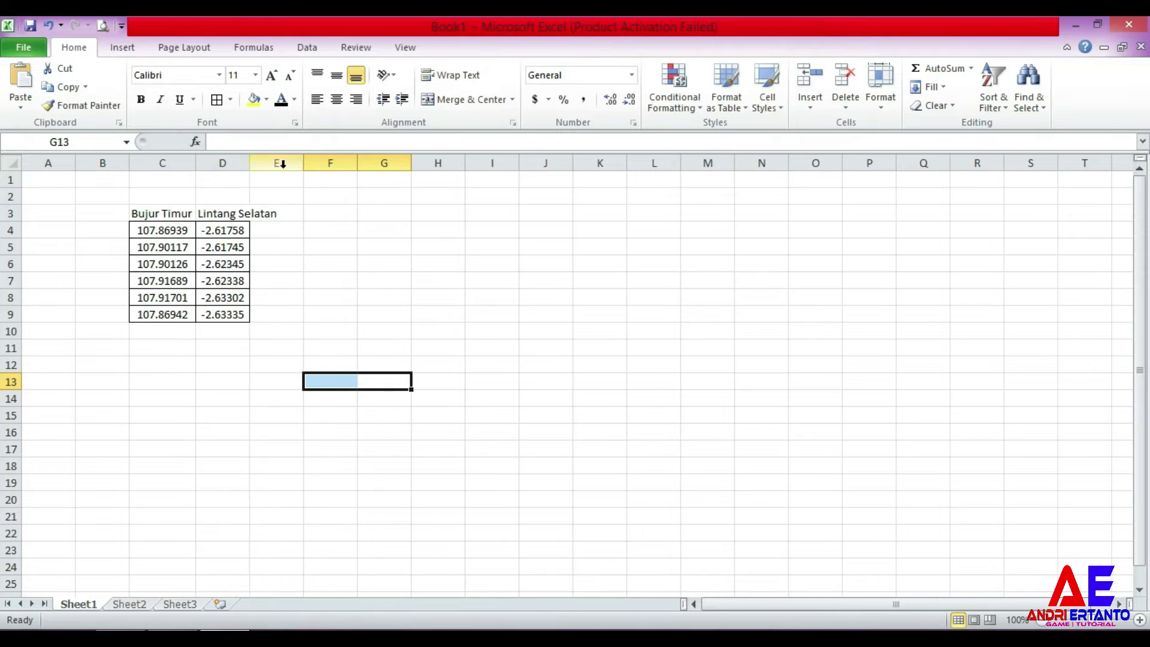
{"action": "double_click", "coordinate": [250, 162]}
{"action": "left_click_drag", "start_coordinate": [156, 213], "coordinate": [225, 217]}
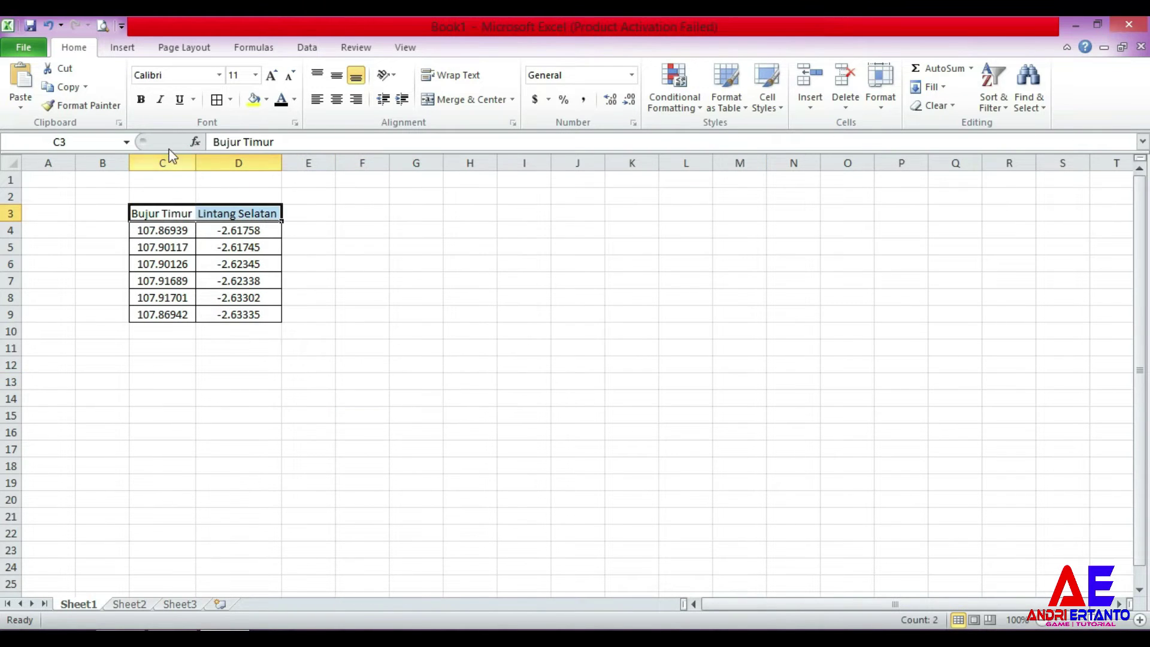
{"action": "left_click", "coordinate": [215, 99]}
Add the header "No" in B3 and number the coordinate rows 1 to 6 in B4:B9.
{"action": "left_click", "coordinate": [88, 215]}
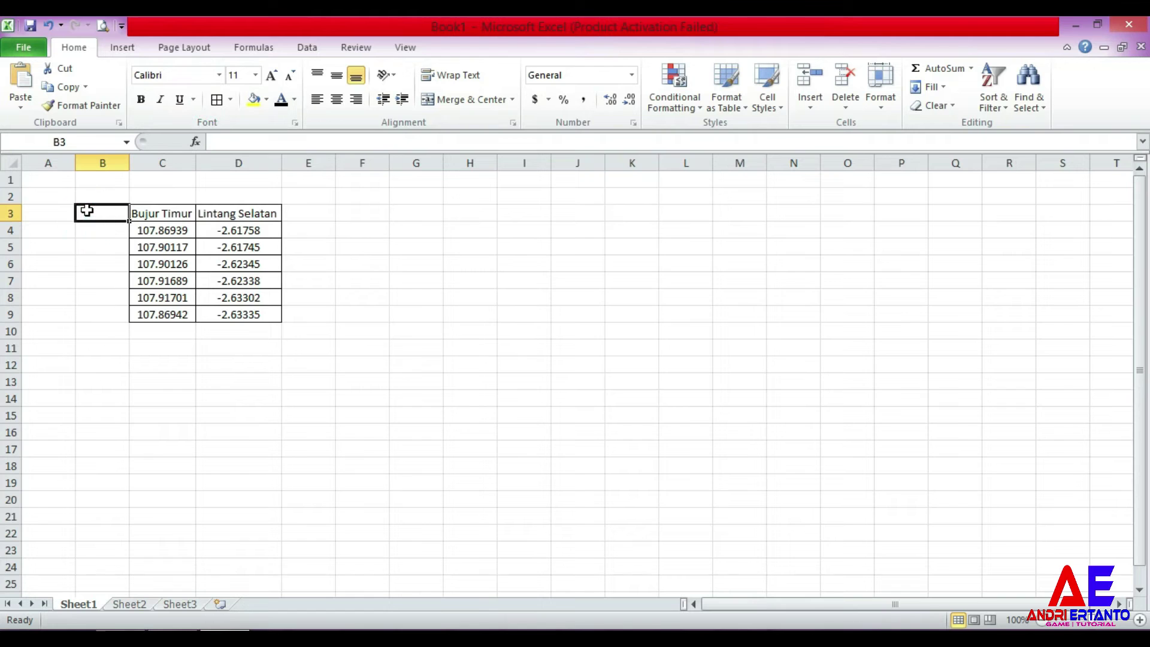
{"action": "type", "text": "N"}
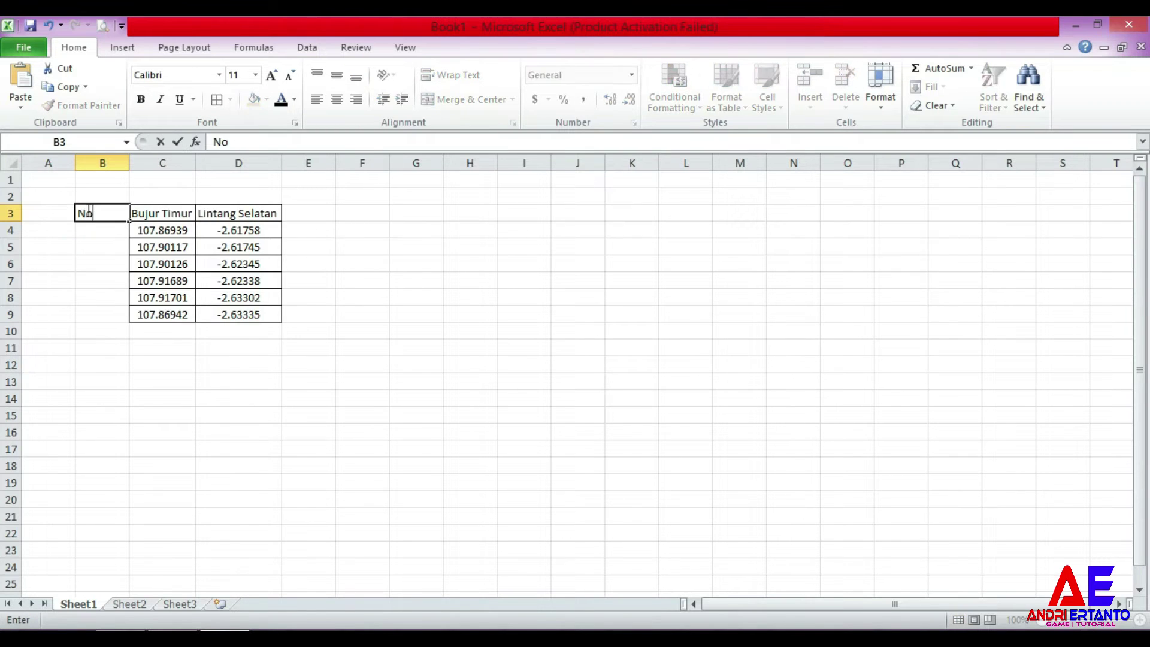
{"action": "type", "text": "o"}
{"action": "key", "text": "Return"}
{"action": "type", "text": "1"}
{"action": "key", "text": "Return"}
{"action": "type", "text": "2"}
{"action": "key", "text": "Return"}
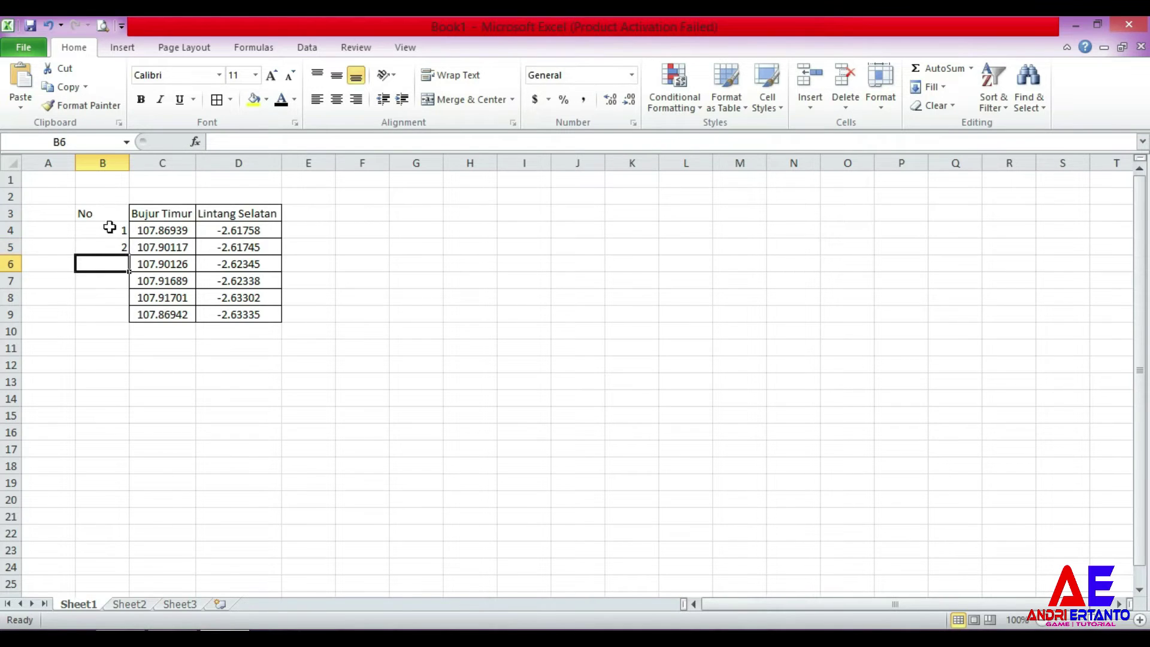
{"action": "left_click_drag", "start_coordinate": [112, 232], "coordinate": [129, 322]}
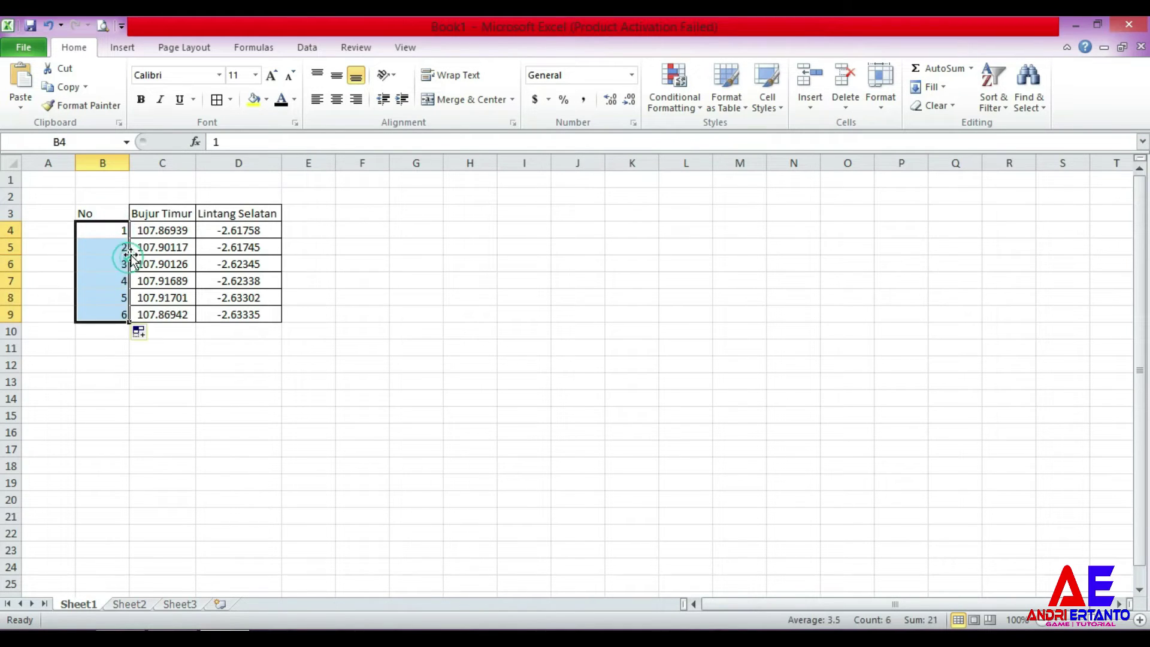
Apply all borders to the table B3:D9 and center the No column horizontally and vertically.
{"action": "left_click_drag", "start_coordinate": [112, 217], "coordinate": [240, 309]}
{"action": "left_click", "coordinate": [217, 100]}
{"action": "left_click_drag", "start_coordinate": [96, 217], "coordinate": [112, 316]}
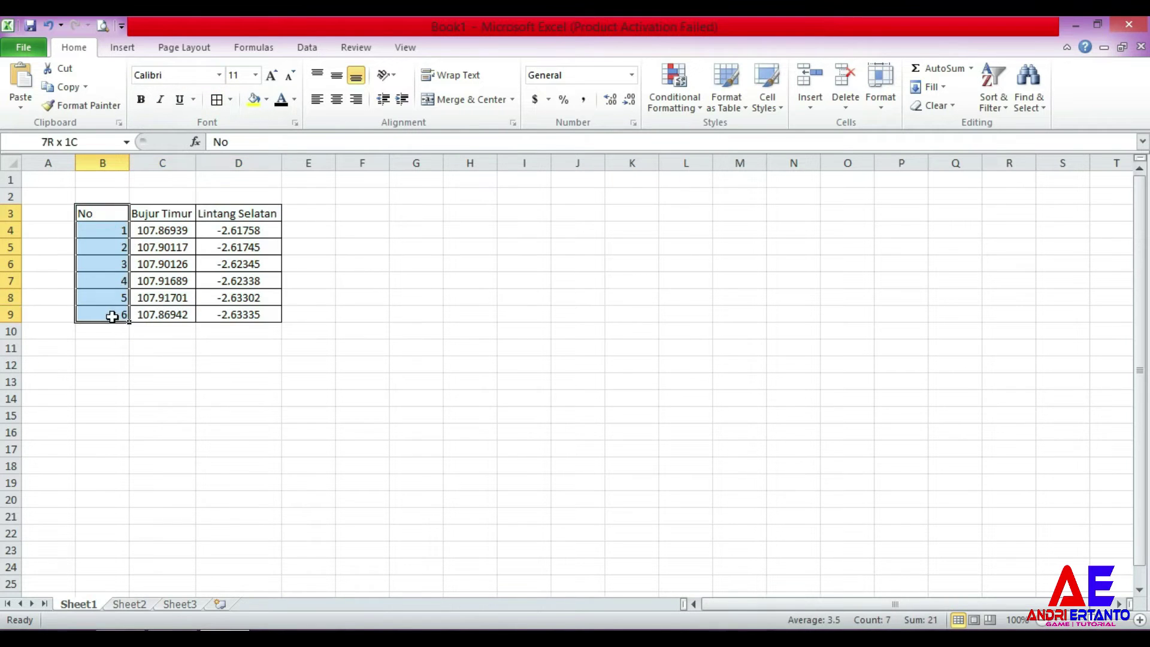
{"action": "left_click", "coordinate": [337, 99]}
{"action": "left_click", "coordinate": [339, 78]}
Narrow column B slightly and make the header row B3:D3 bold.
{"action": "left_click_drag", "start_coordinate": [133, 162], "coordinate": [121, 162]}
{"action": "left_click_drag", "start_coordinate": [111, 212], "coordinate": [240, 214]}
{"action": "left_click", "coordinate": [142, 101]}
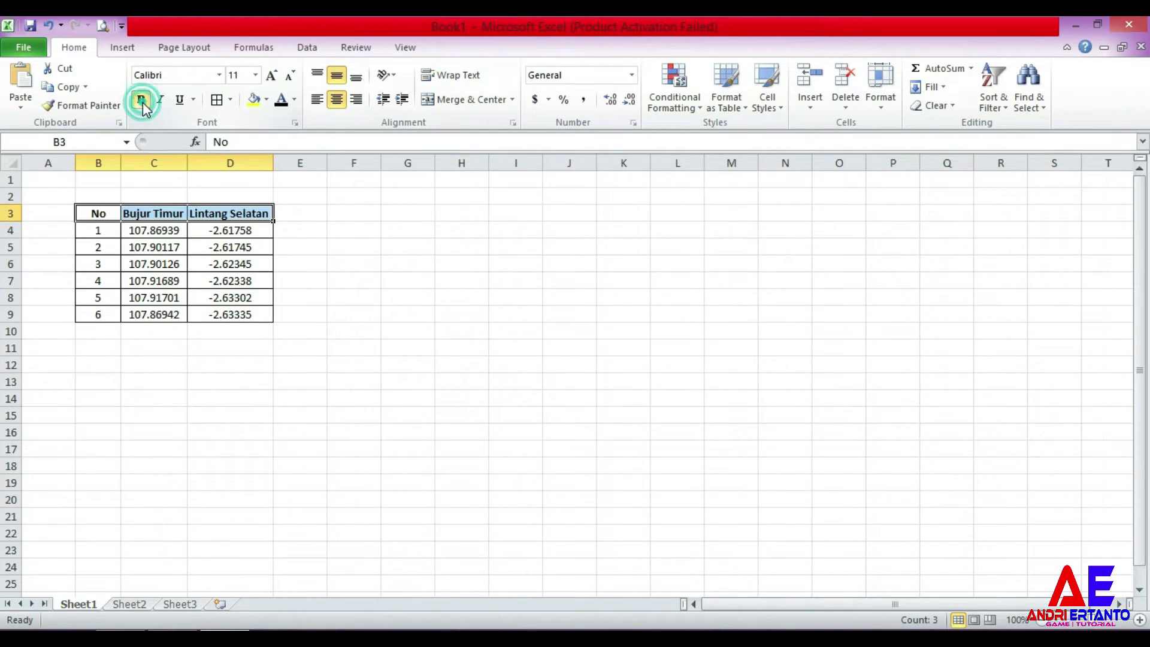
{"action": "left_click", "coordinate": [290, 298]}
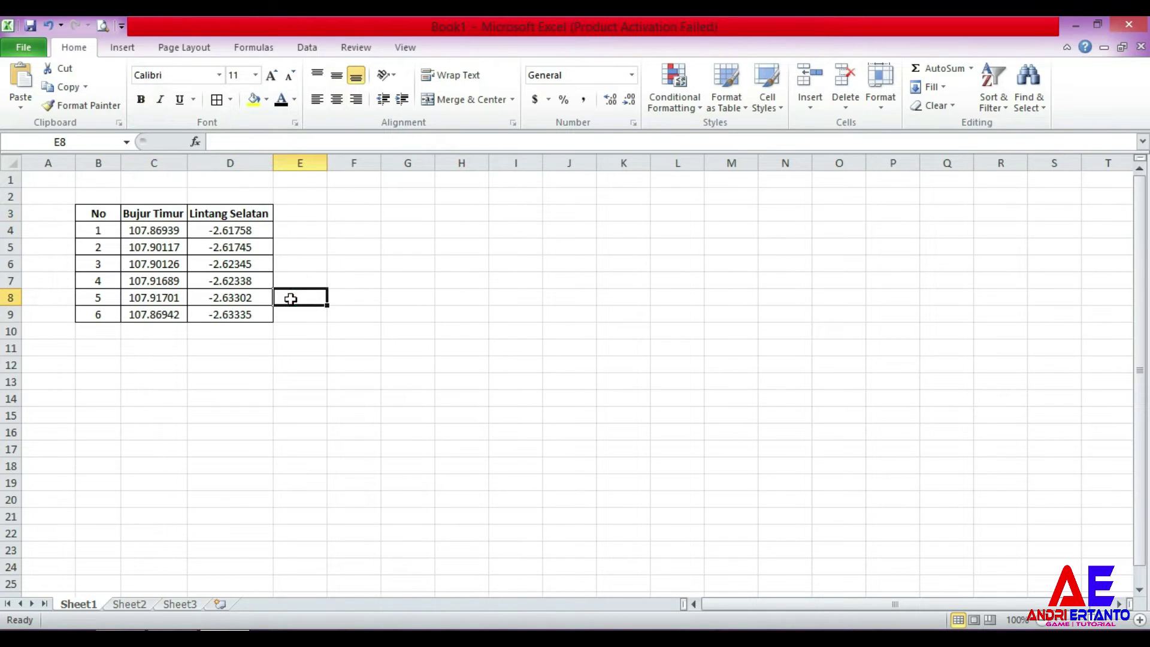
Insert three blank rows above the coordinate table so its header row sits in row 6.
{"action": "left_click", "coordinate": [18, 196]}
{"action": "right_click", "coordinate": [13, 196]}
{"action": "left_click", "coordinate": [66, 305]}
{"action": "left_click", "coordinate": [13, 214], "text": "shift"}
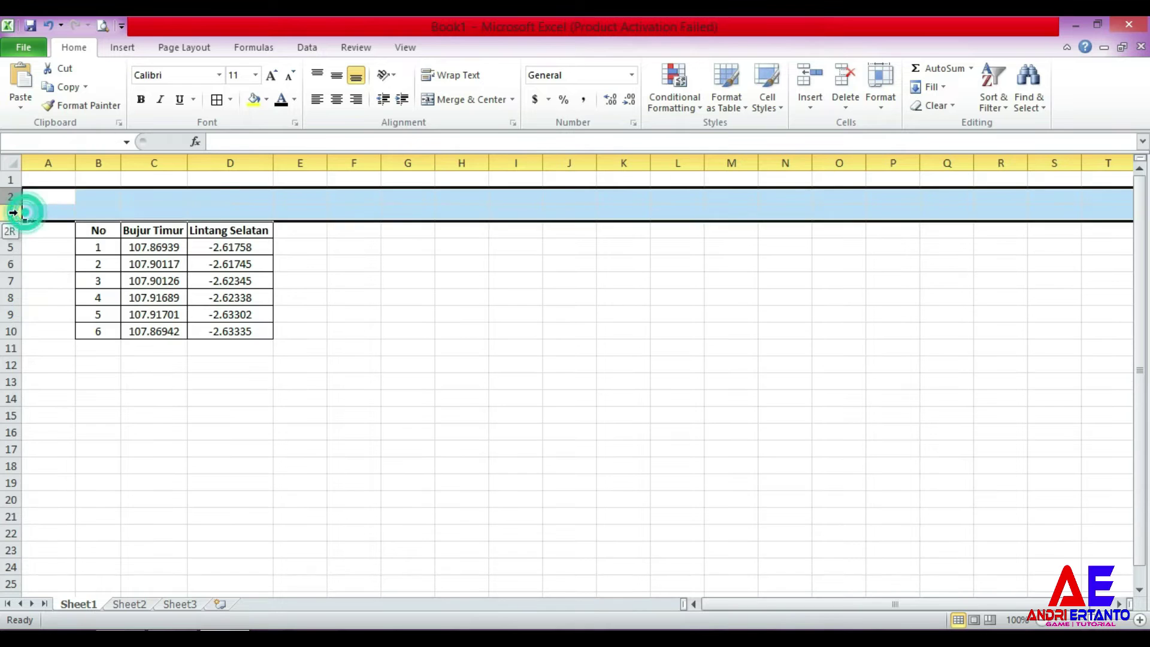
{"action": "right_click", "coordinate": [14, 214]}
{"action": "left_click", "coordinate": [66, 326]}
Merge and center B4:D4 and enter the title "Koordinat Derajat Desimal" there in bold.
{"action": "left_click", "coordinate": [111, 232]}
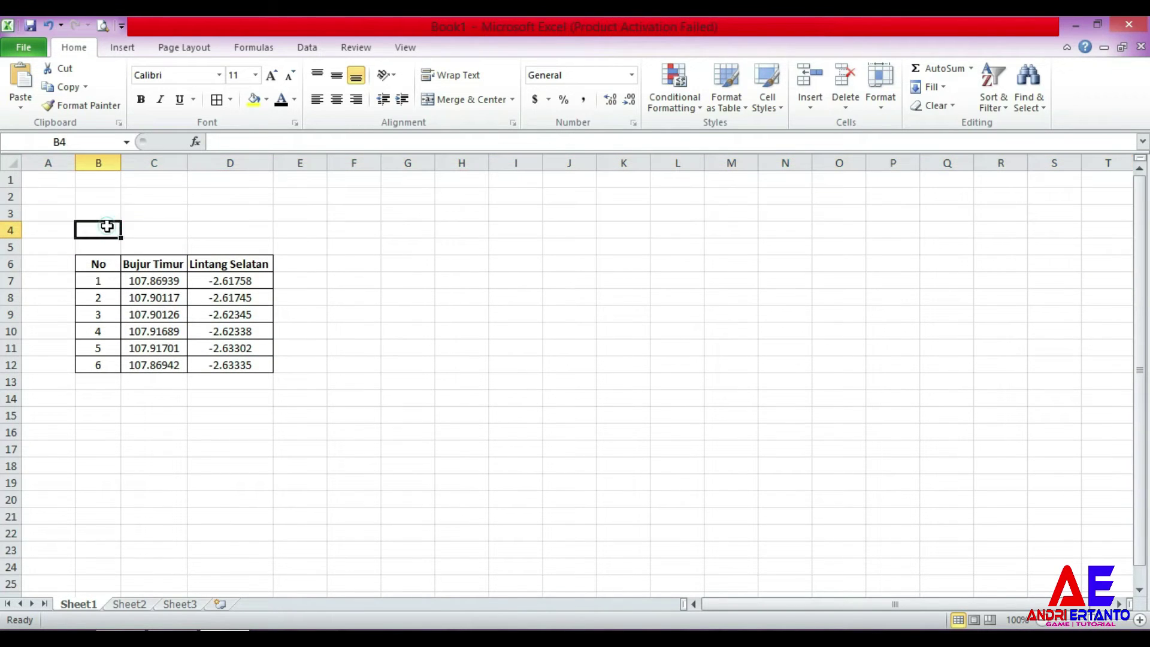
{"action": "left_click", "coordinate": [243, 230], "text": "shift"}
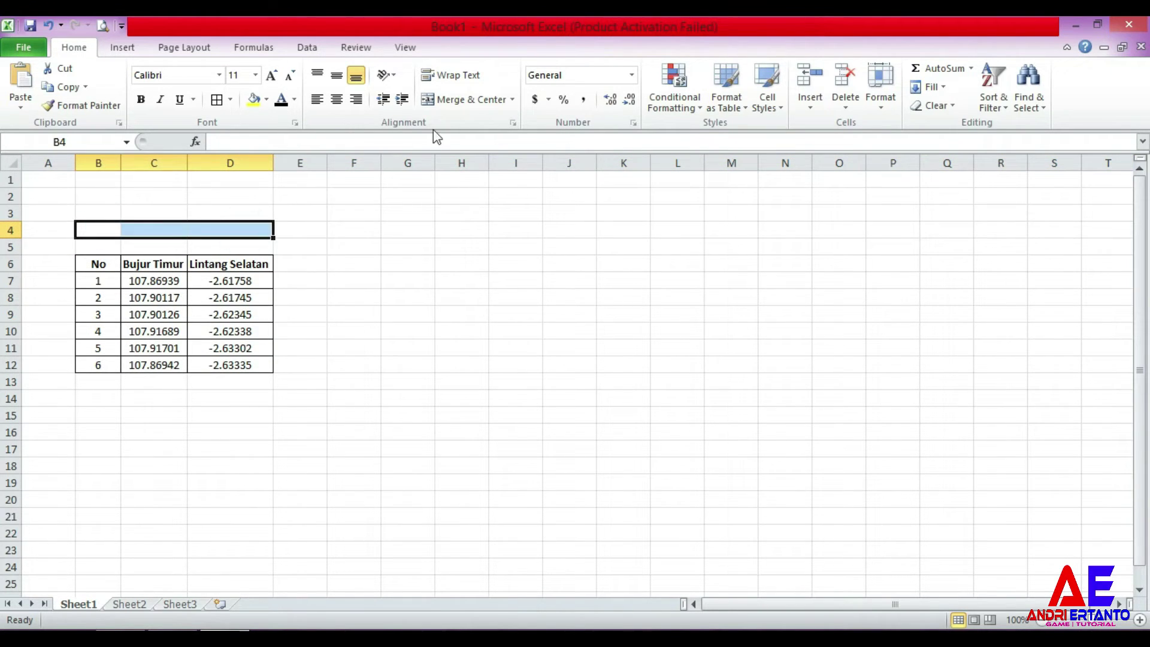
{"action": "left_click", "coordinate": [462, 99]}
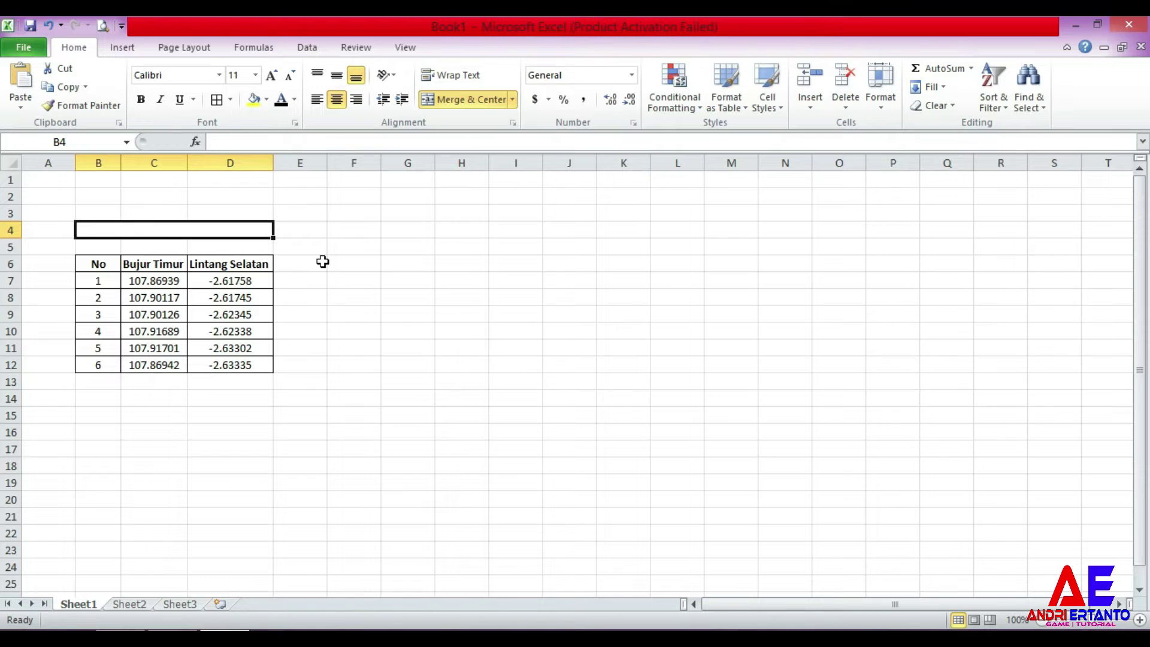
{"action": "type", "text": "Koordi"}
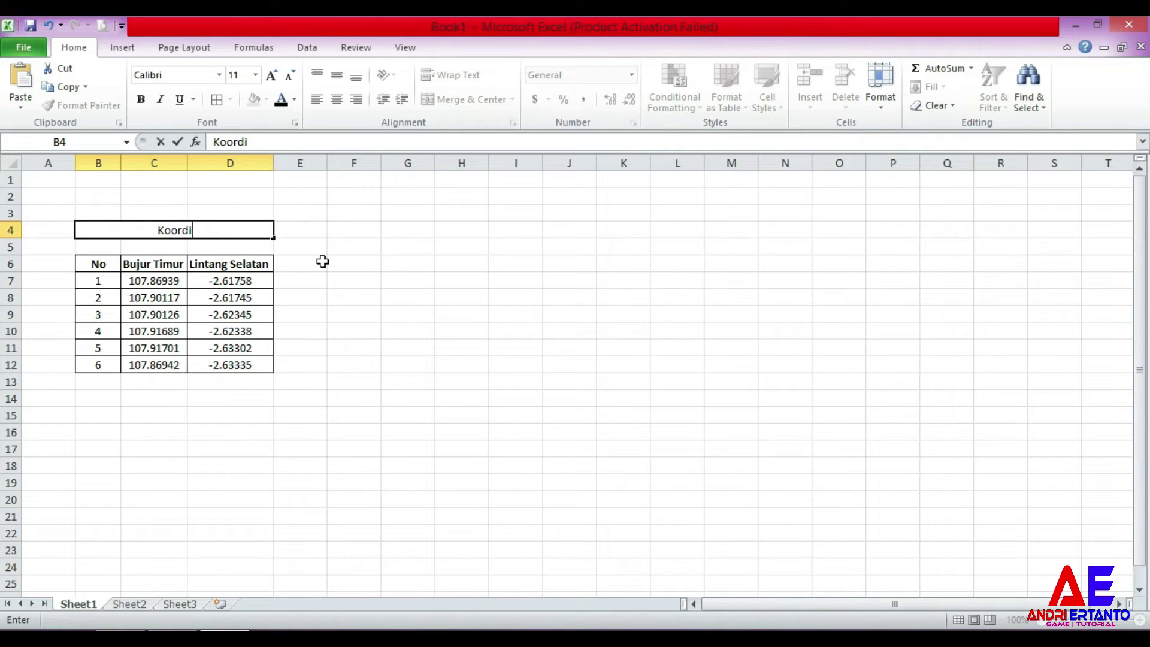
{"action": "type", "text": "nat Derajat"}
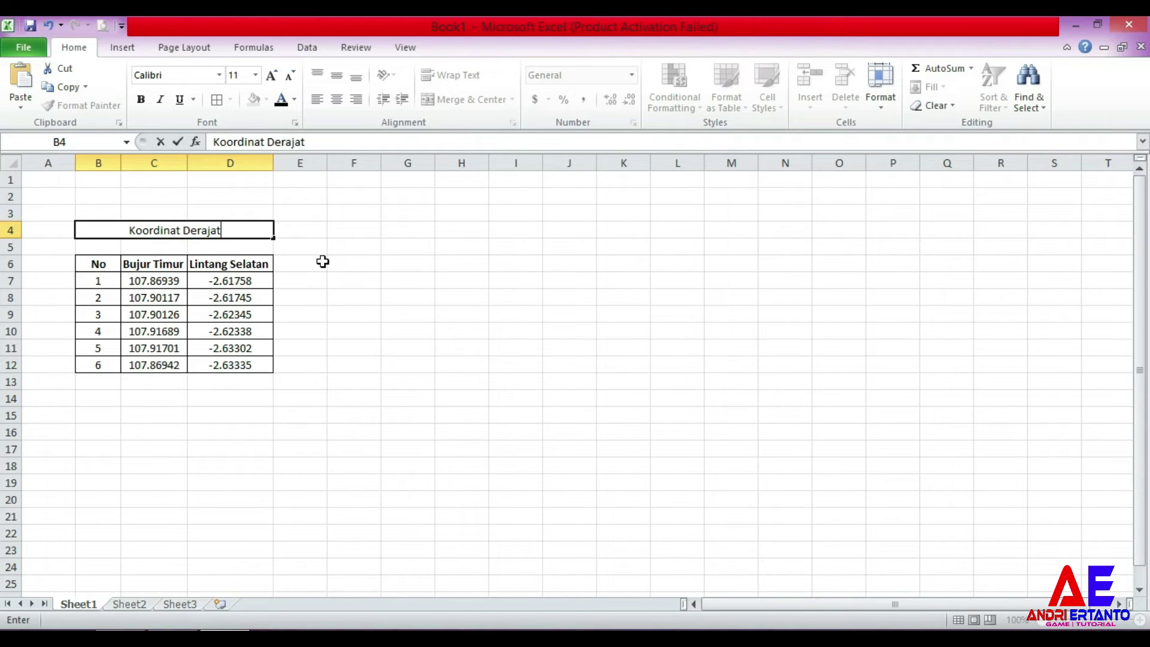
{"action": "type", "text": "Desimal"}
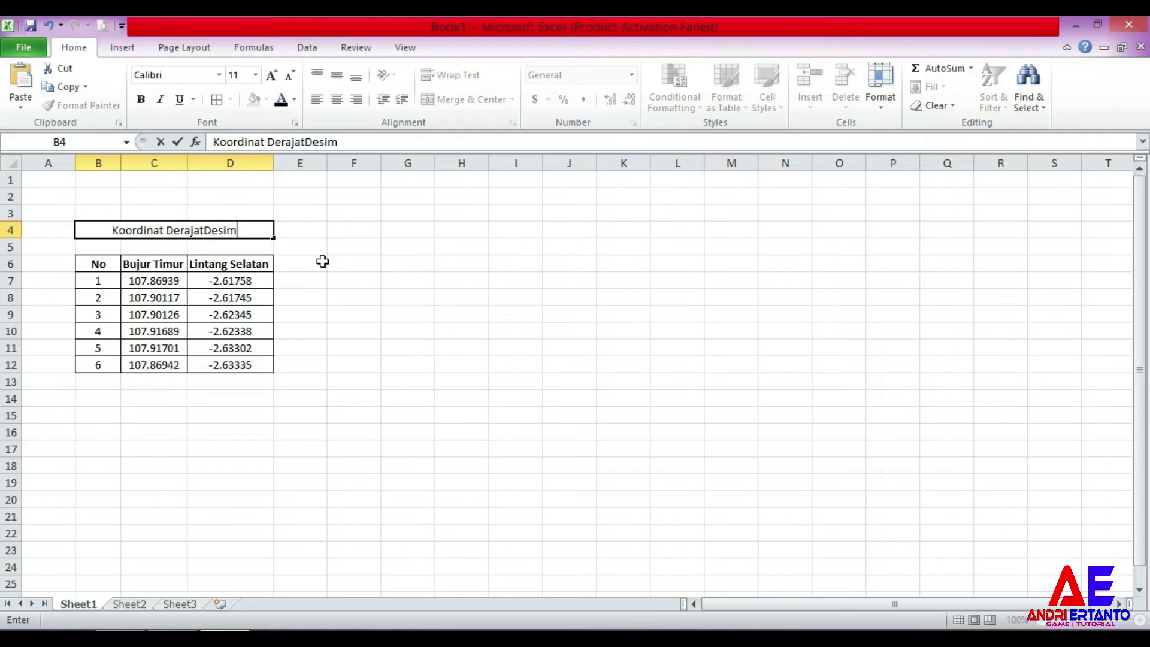
{"action": "left_click", "coordinate": [305, 142]}
{"action": "left_click", "coordinate": [334, 282]}
{"action": "left_click", "coordinate": [246, 227]}
{"action": "left_click", "coordinate": [141, 99]}
{"action": "left_click", "coordinate": [290, 298]}
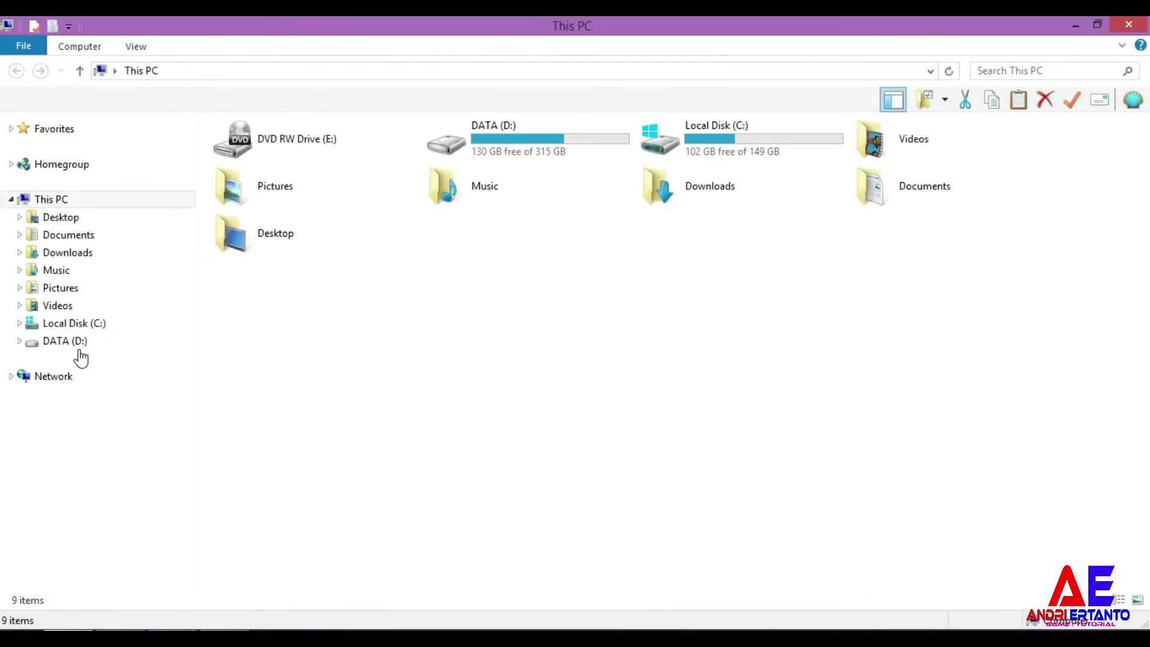
Open the workbook KONVERSI-DERAJAT-DESIMAL-KE-DMS from the DATA (D:) drive.
{"action": "left_click", "coordinate": [73, 342]}
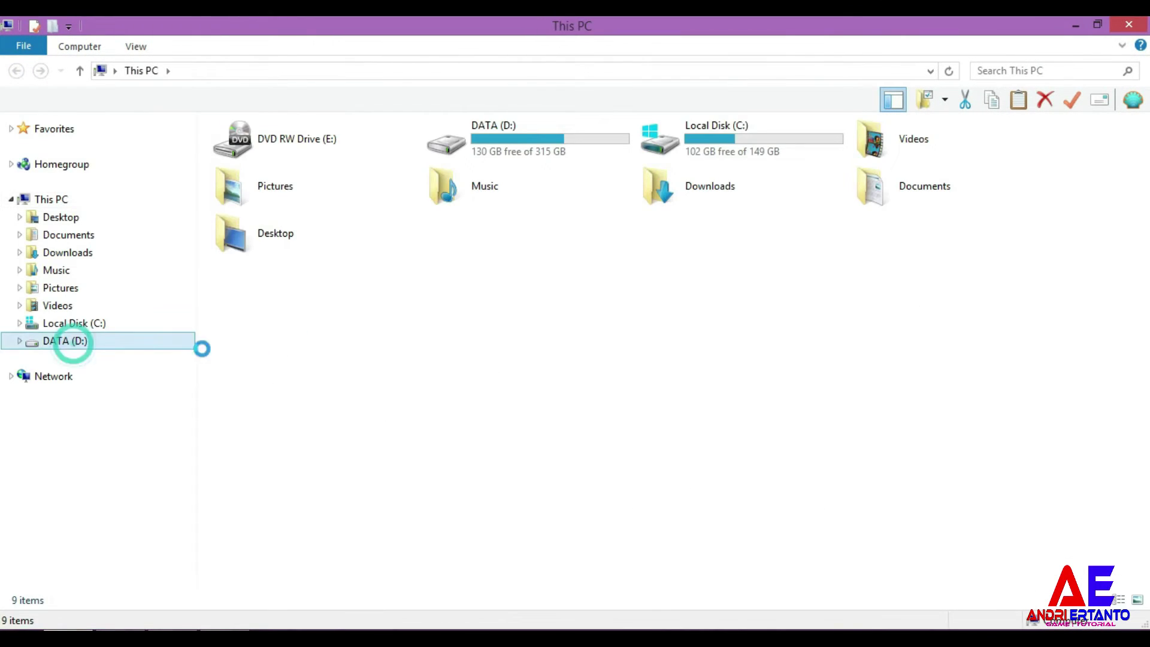
{"action": "left_click", "coordinate": [311, 464]}
{"action": "scroll", "coordinate": [312, 461], "scroll_direction": "down", "scroll_amount": 10}
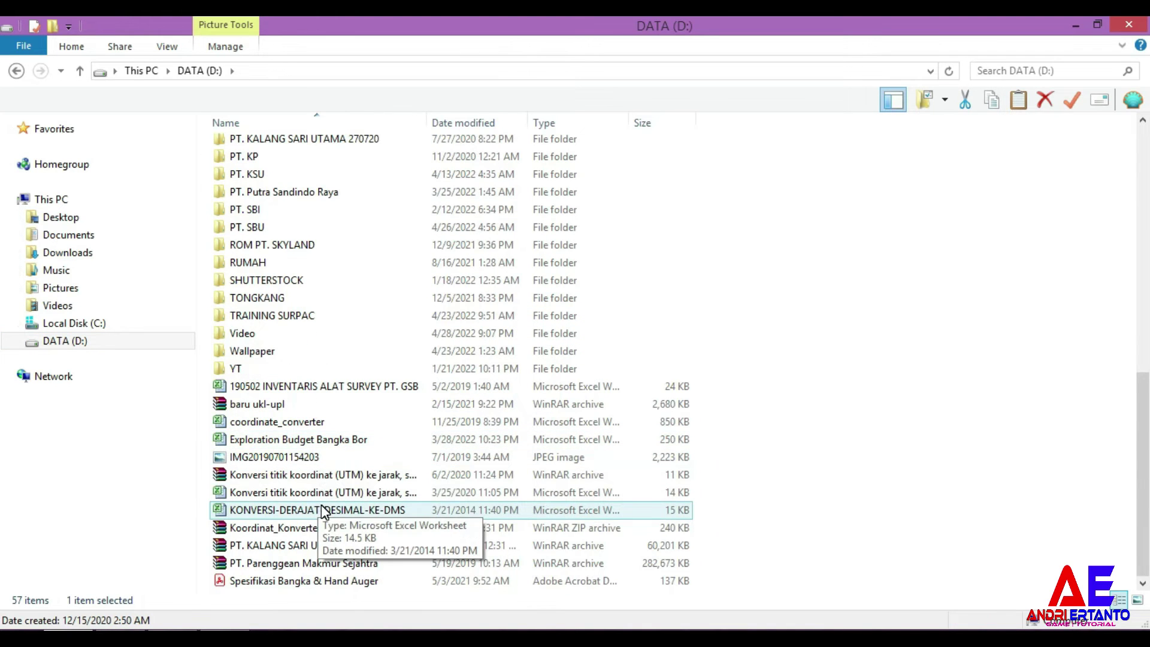
{"action": "double_click", "coordinate": [324, 510]}
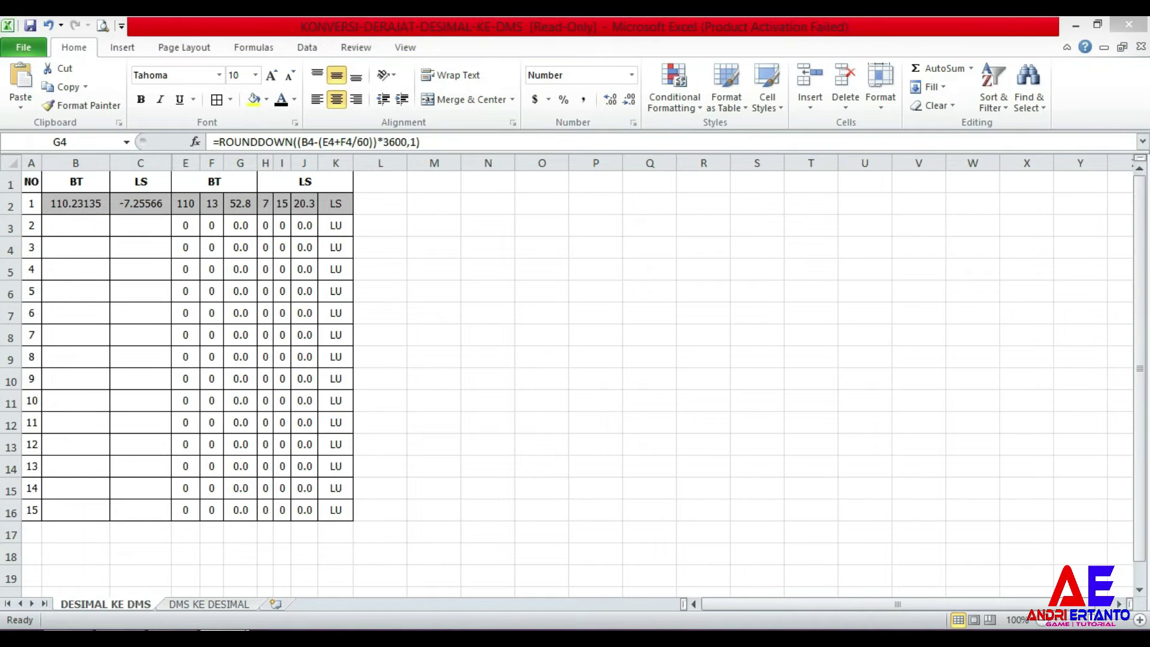
Copy the decimal longitude and latitude values in C7:D12 of Book1.
{"action": "mouse_move", "coordinate": [219, 631]}
{"action": "left_click", "coordinate": [174, 573]}
{"action": "left_click_drag", "start_coordinate": [160, 283], "coordinate": [239, 357]}
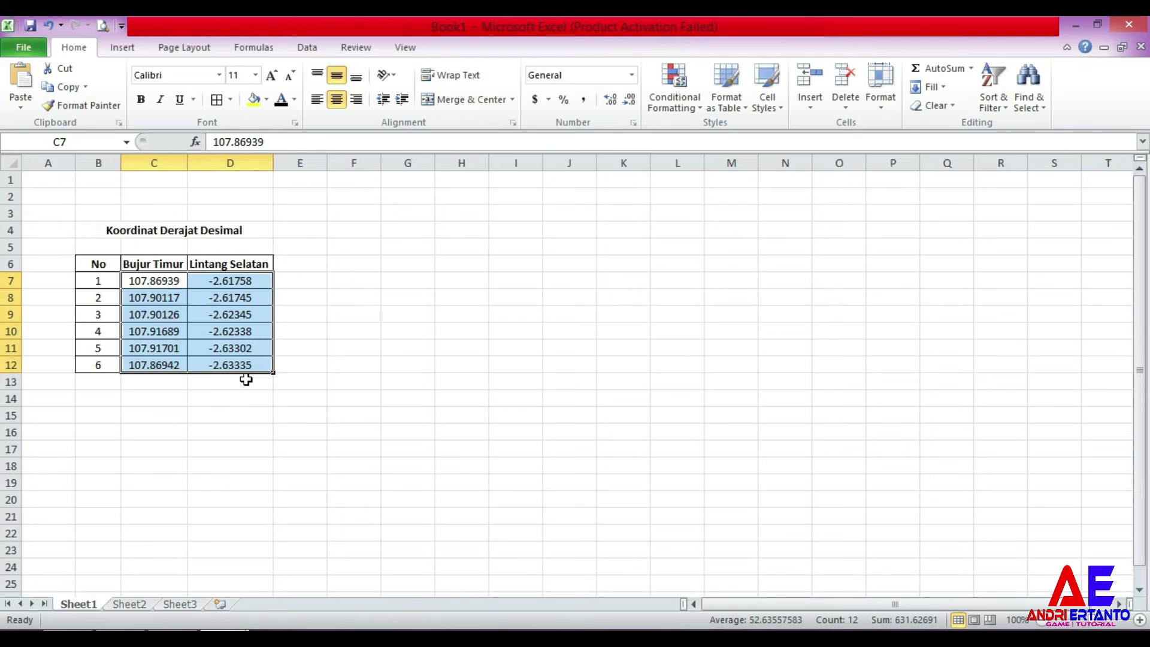
{"action": "key", "text": "ctrl+c"}
{"action": "mouse_move", "coordinate": [219, 633]}
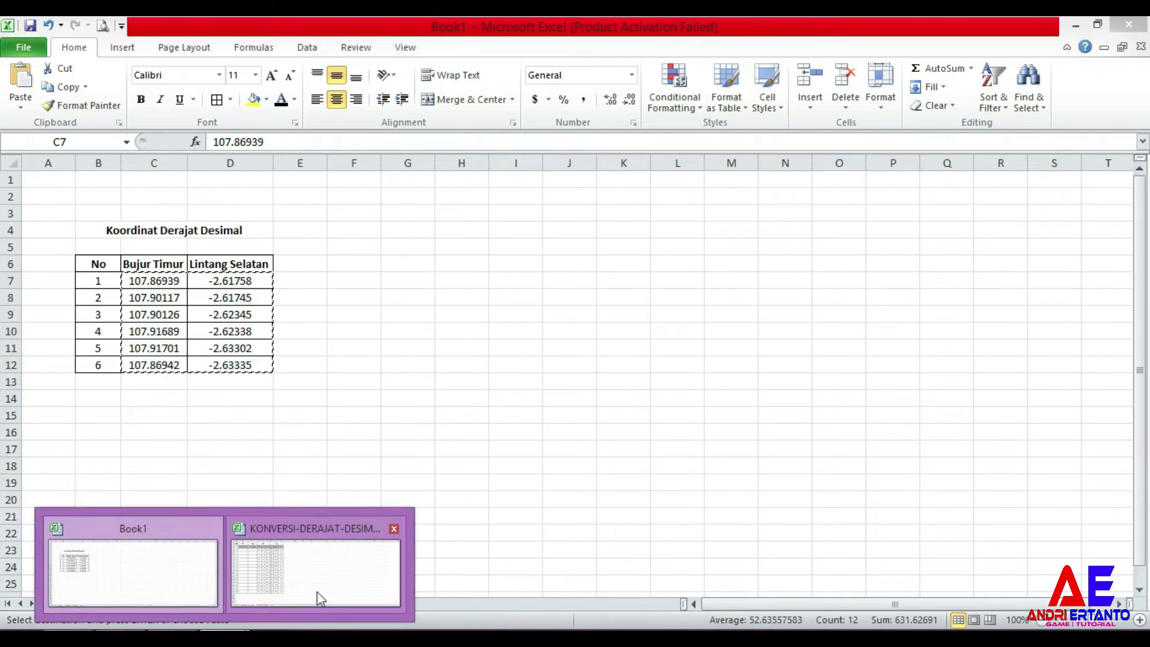
Paste the copied coordinates at B2 on the DESIMAL KE DMS sheet of the KONVERSI-DERAJAT-DESIMAL-KE-DMS workbook.
{"action": "left_click", "coordinate": [318, 596]}
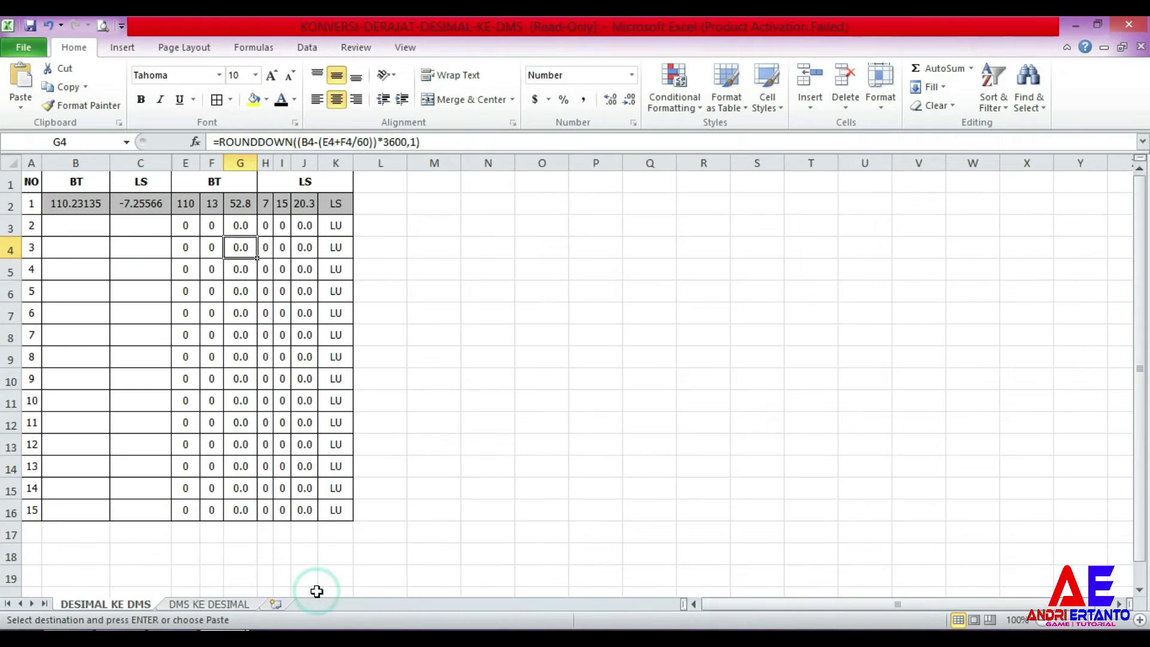
{"action": "left_click", "coordinate": [194, 605]}
{"action": "left_click", "coordinate": [57, 203]}
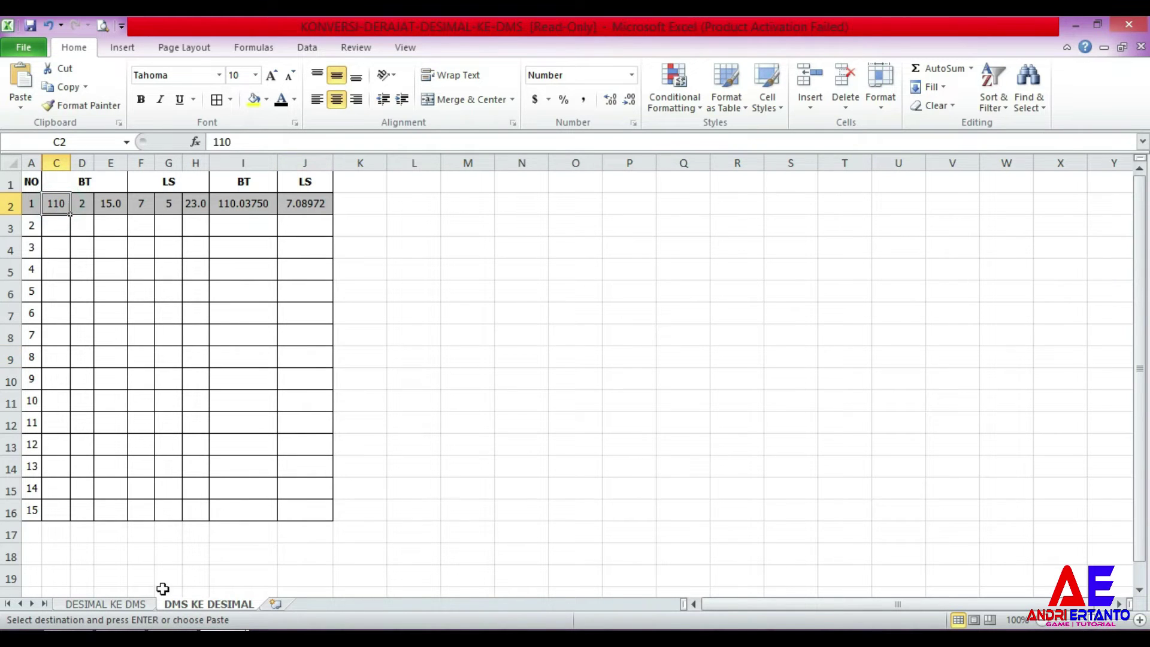
{"action": "left_click", "coordinate": [150, 603]}
{"action": "left_click", "coordinate": [81, 207]}
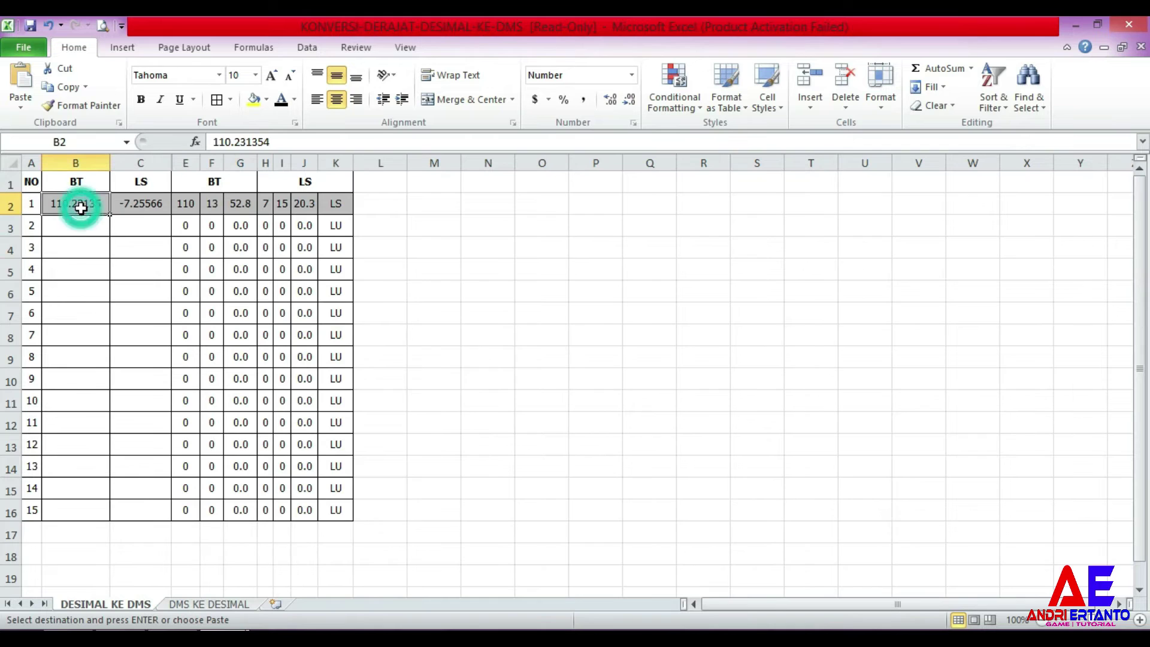
{"action": "key", "text": "ctrl+v"}
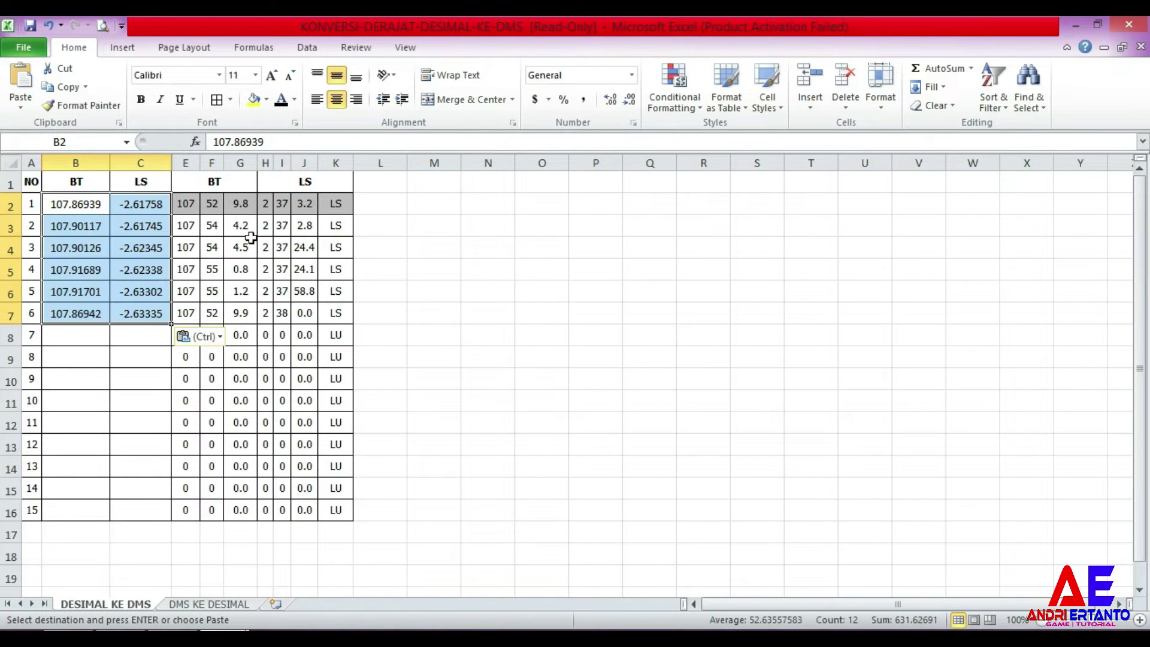
Examine the longitude degree, minute and second formulas in E2, F2 and G2 without changing them.
{"action": "left_click", "coordinate": [187, 203]}
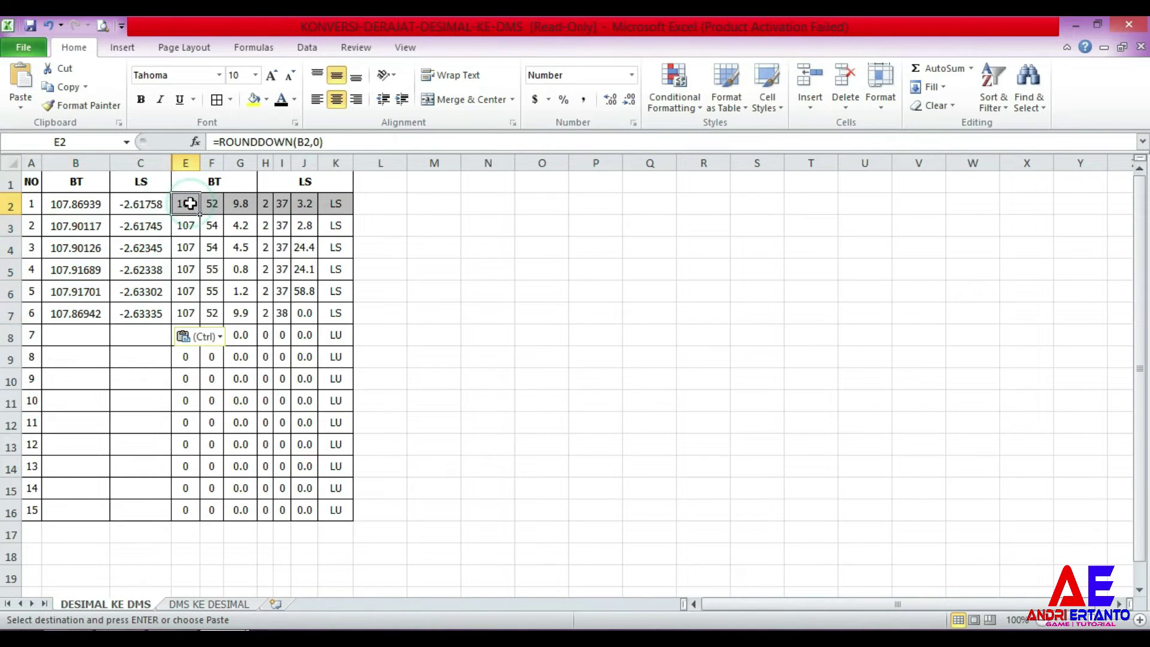
{"action": "left_click", "coordinate": [257, 142]}
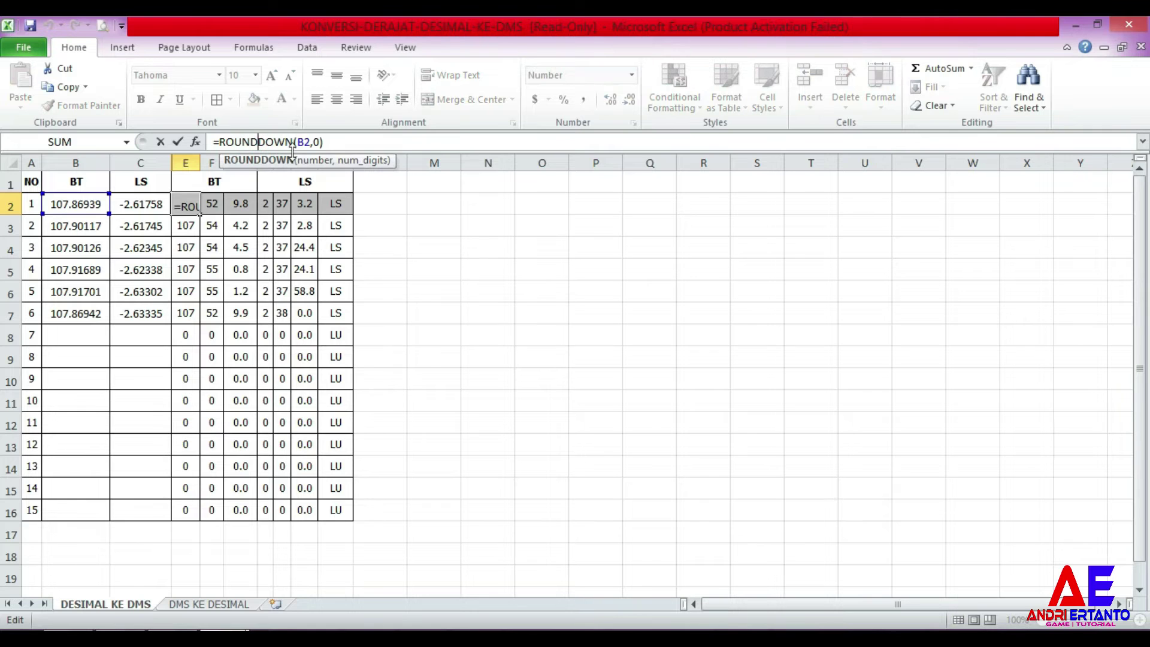
{"action": "key", "text": "ctrl+Return"}
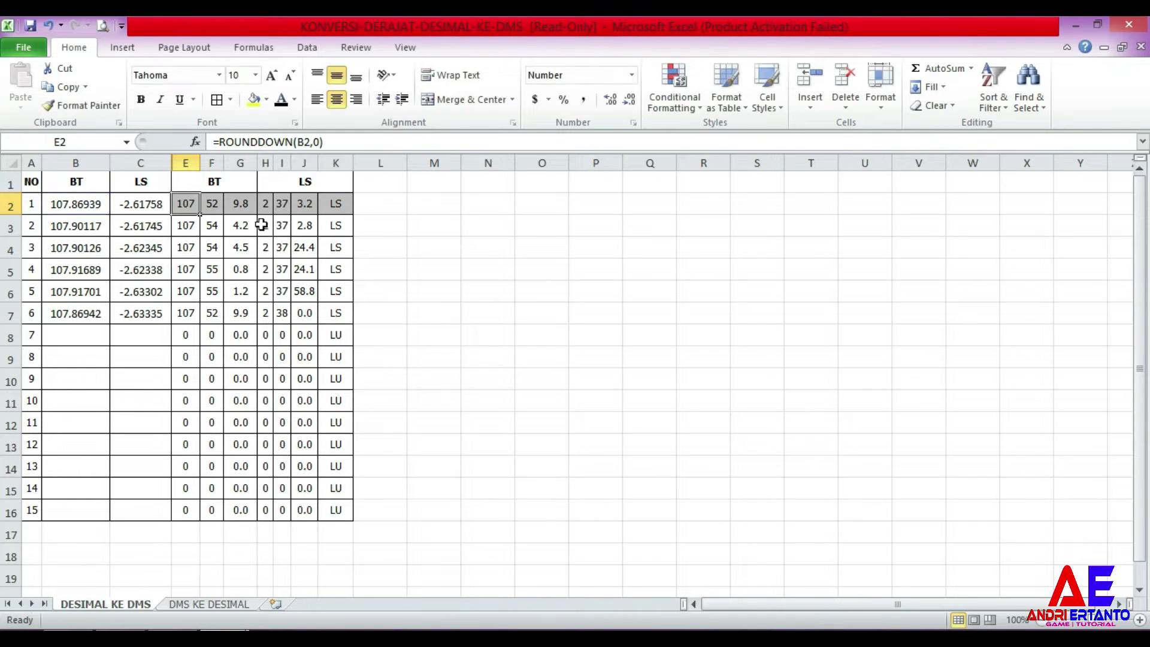
{"action": "left_click", "coordinate": [214, 203]}
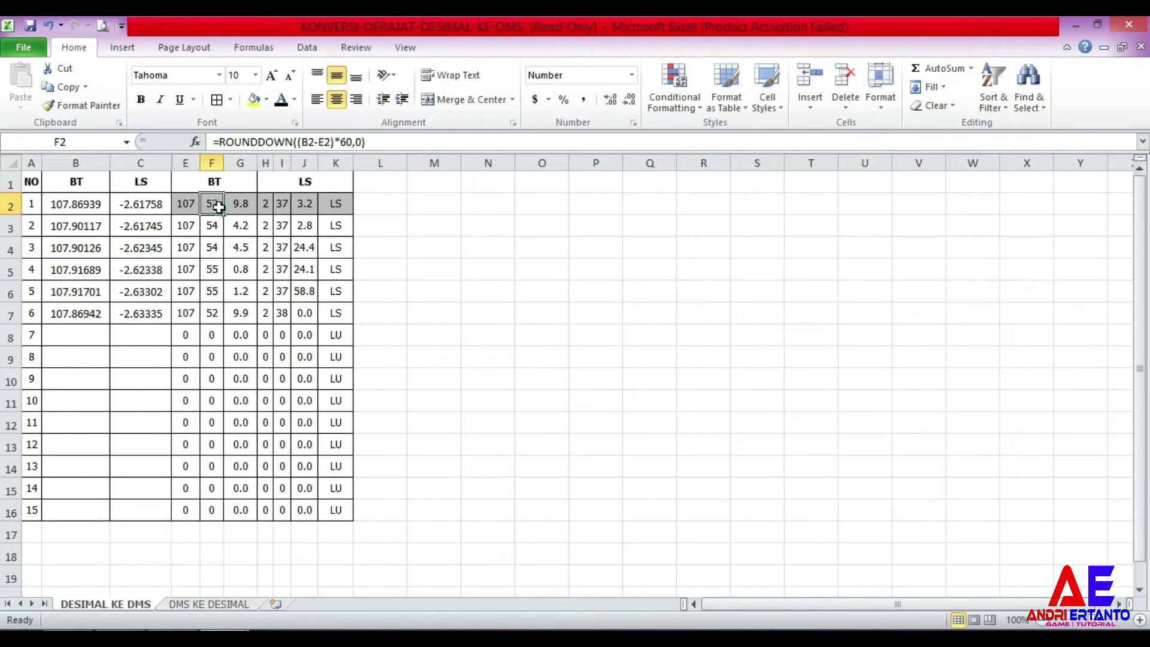
{"action": "left_click", "coordinate": [269, 144]}
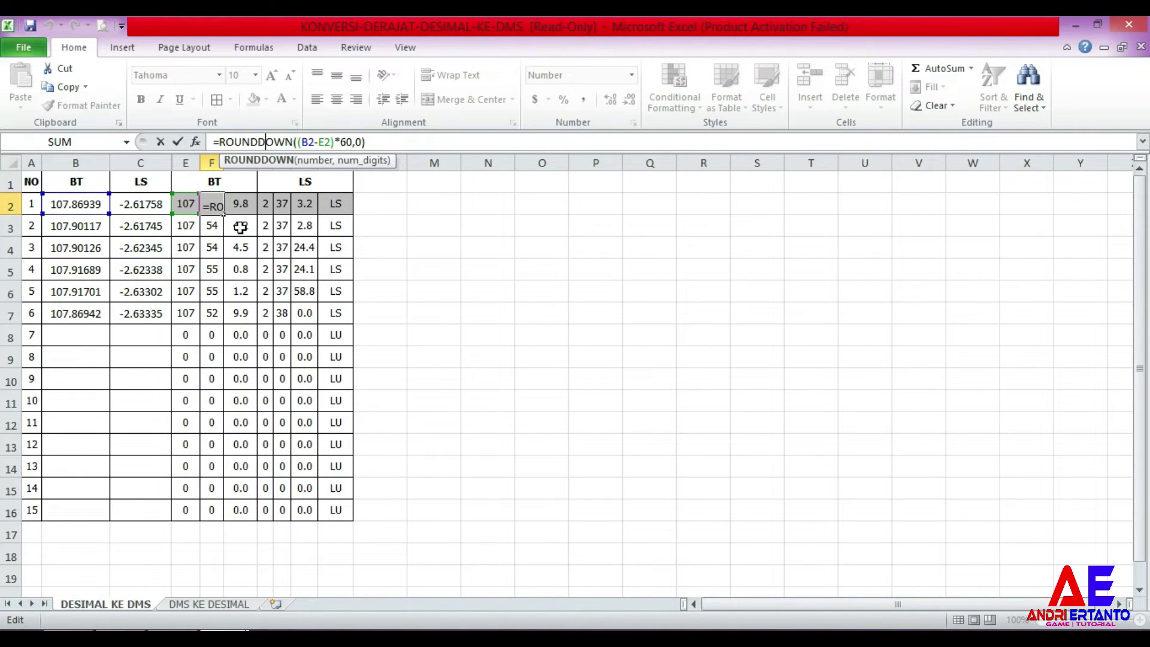
{"action": "key", "text": "ctrl+Return"}
{"action": "left_click", "coordinate": [240, 206]}
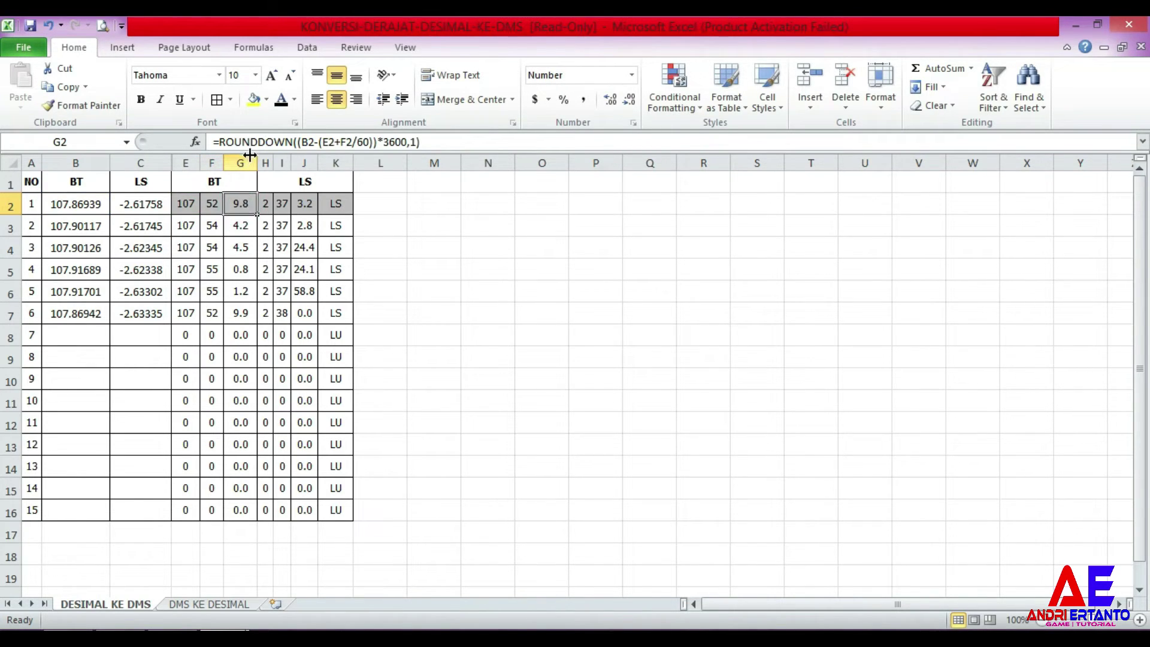
{"action": "left_click", "coordinate": [252, 144]}
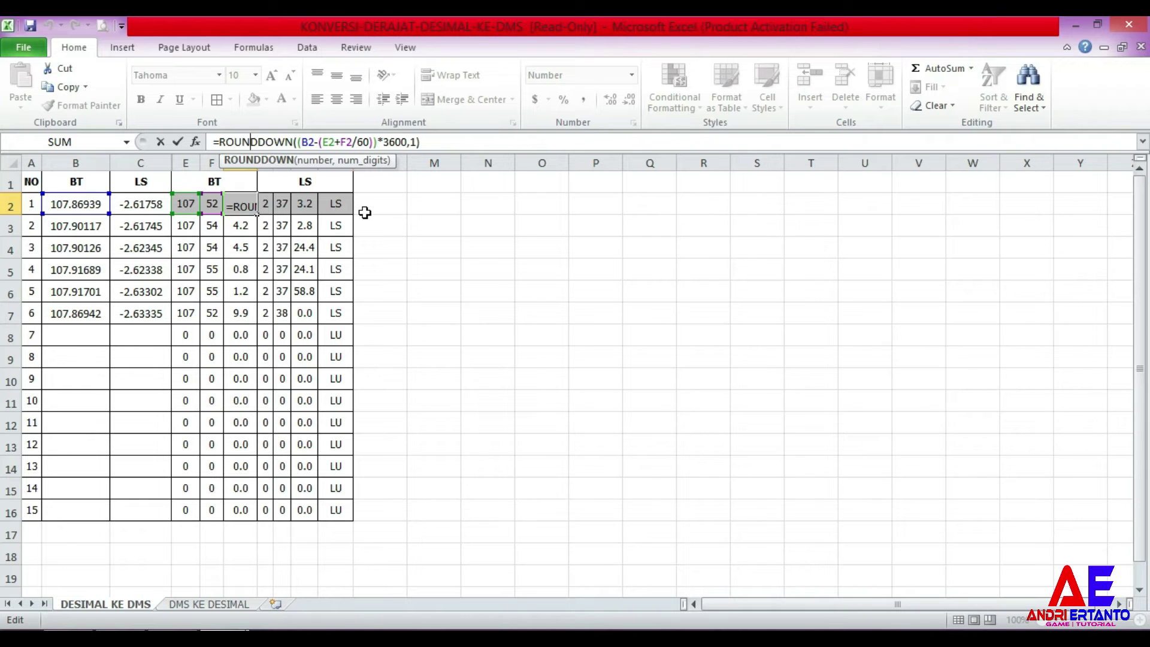
{"action": "key", "text": "ctrl+Return"}
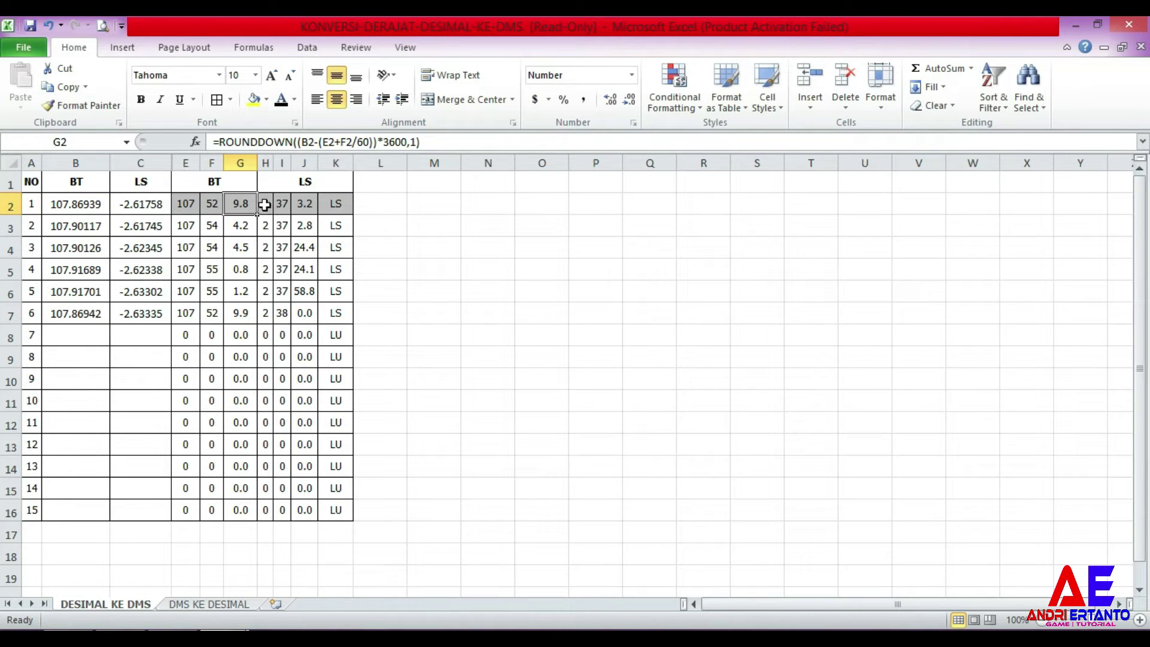
Check which cells the latitude degree and minute formulas in H2 and I2 refer to.
{"action": "left_click", "coordinate": [264, 205]}
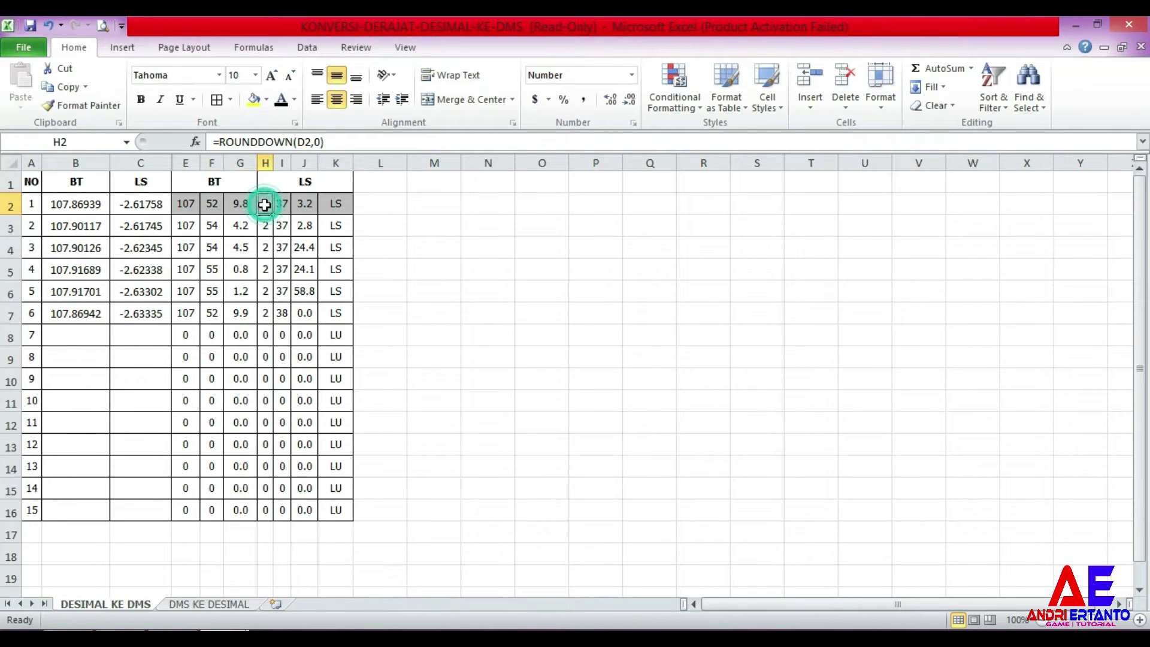
{"action": "left_click", "coordinate": [258, 142]}
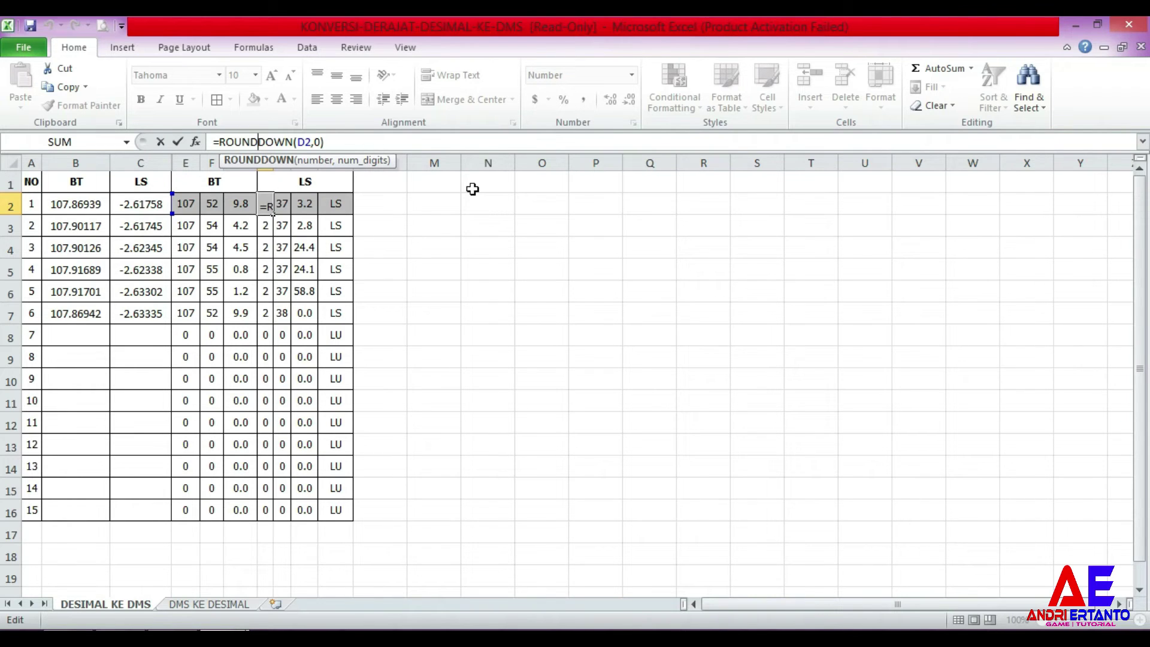
{"action": "key", "text": "ctrl+Return"}
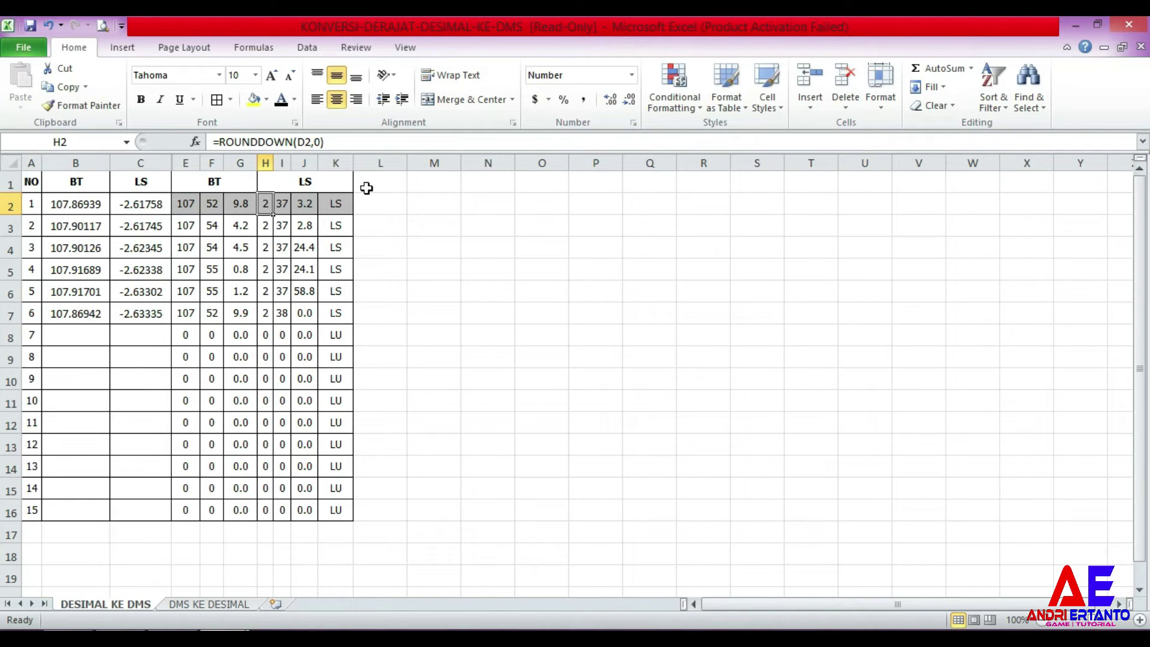
{"action": "left_click", "coordinate": [281, 204]}
{"action": "left_click", "coordinate": [304, 144]}
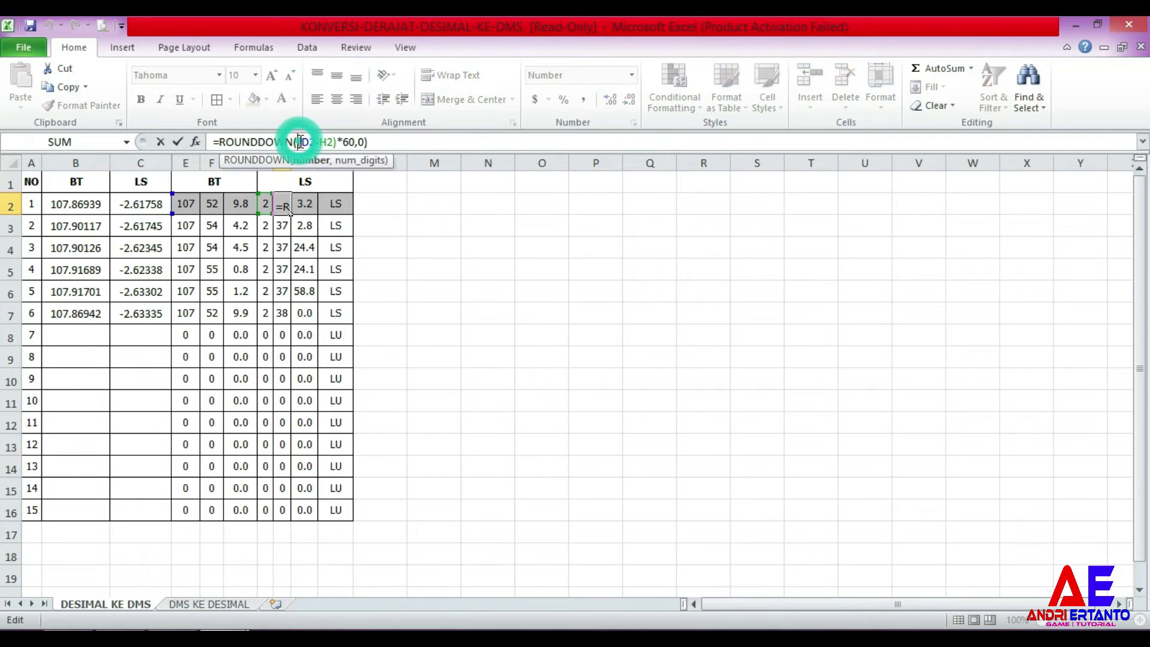
{"action": "key", "text": "Escape"}
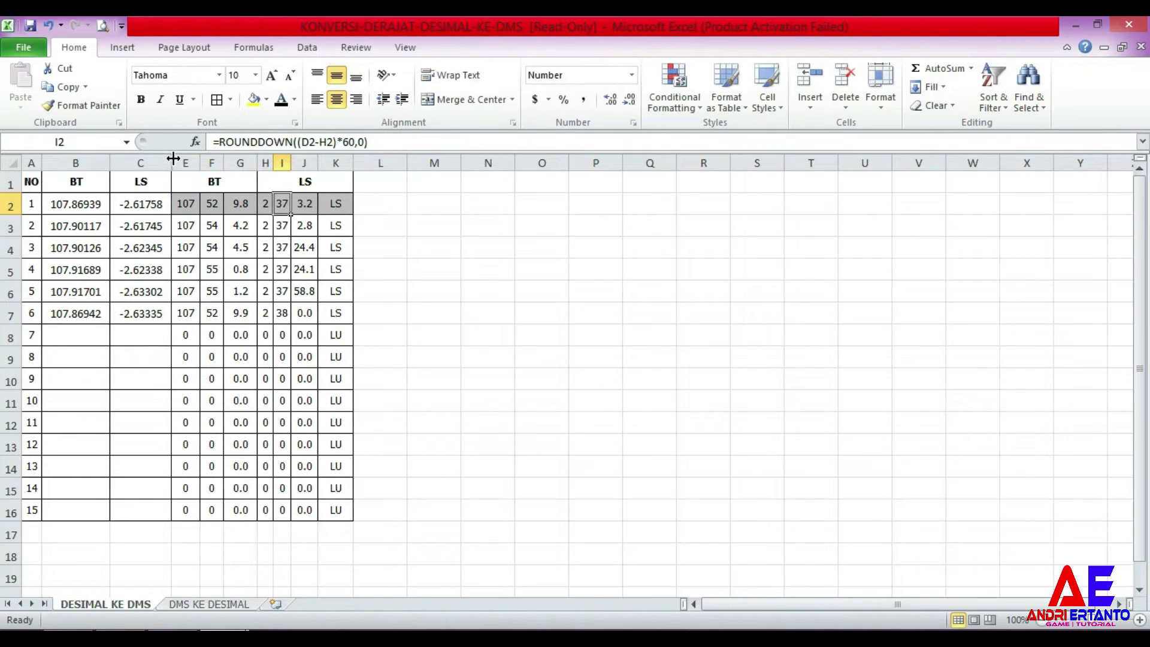
Widen column C slightly and reveal the hidden column D between columns C and E.
{"action": "left_click_drag", "start_coordinate": [173, 158], "coordinate": [188, 158]}
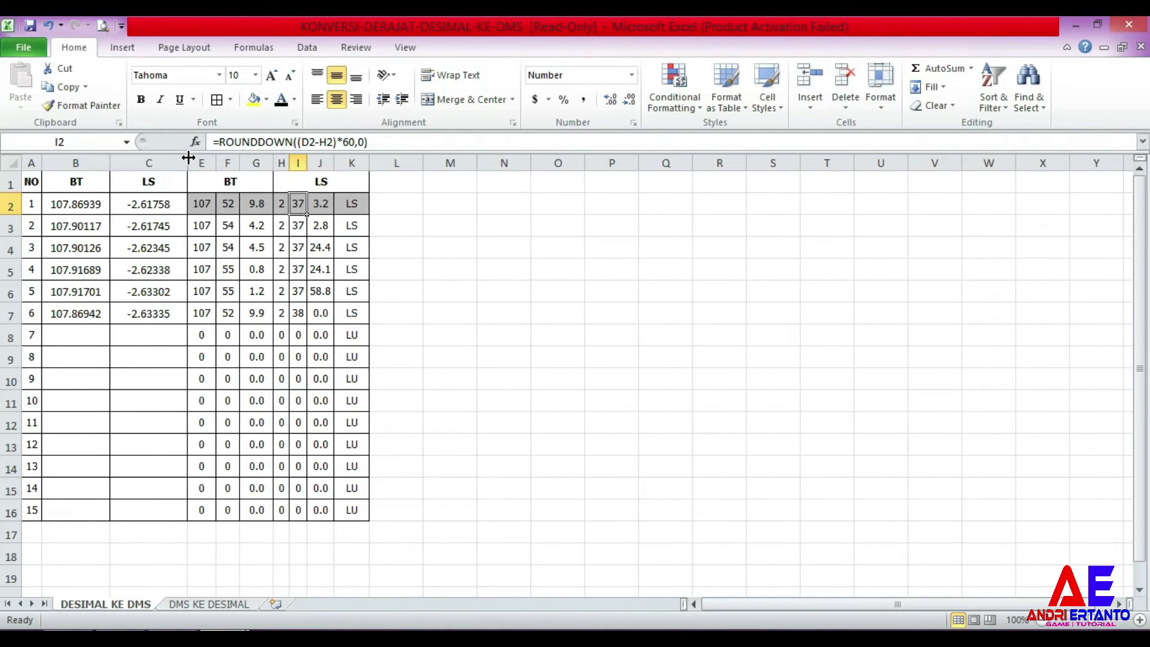
{"action": "right_click", "coordinate": [188, 158]}
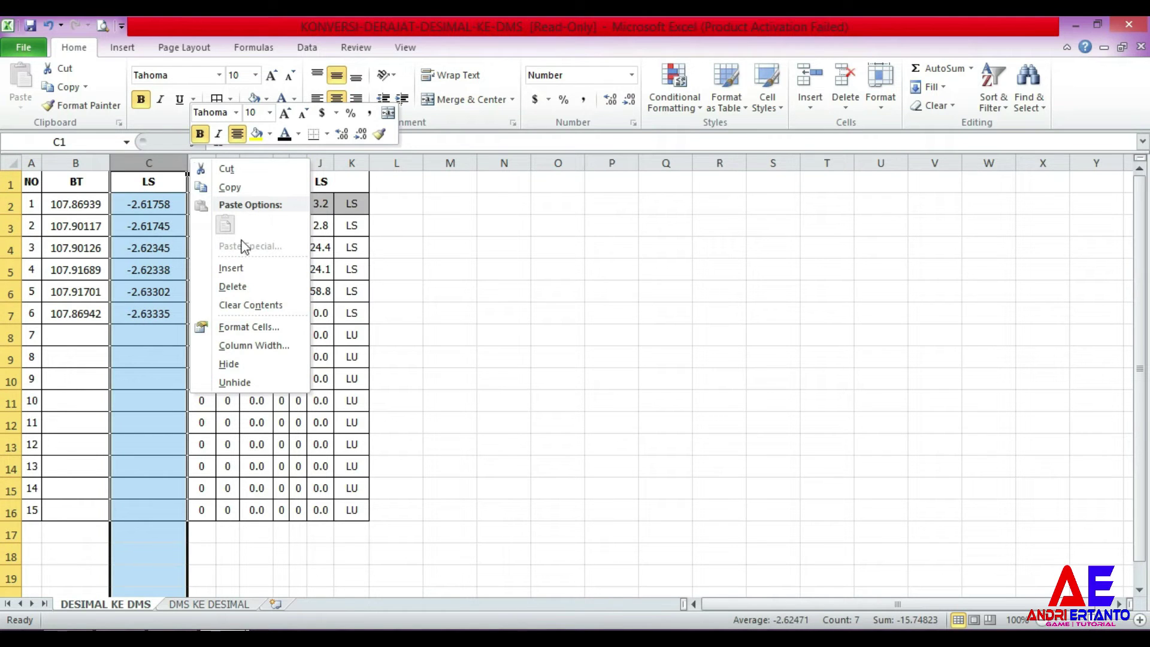
{"action": "left_click", "coordinate": [246, 381]}
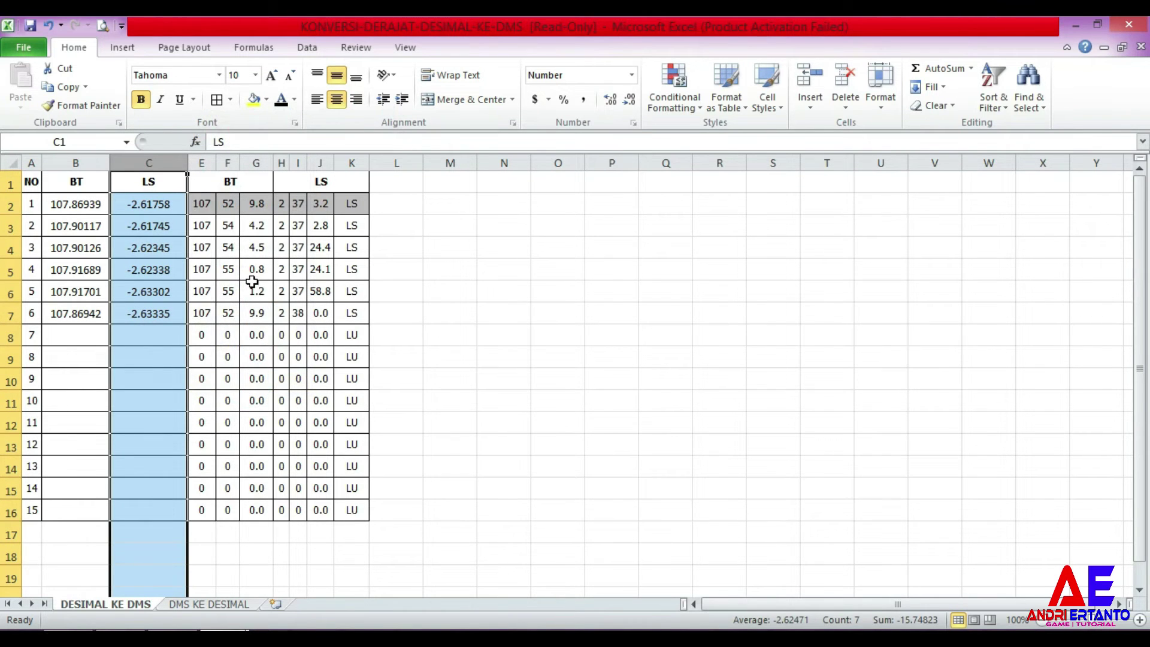
{"action": "left_click", "coordinate": [199, 160]}
{"action": "right_click", "coordinate": [200, 160]}
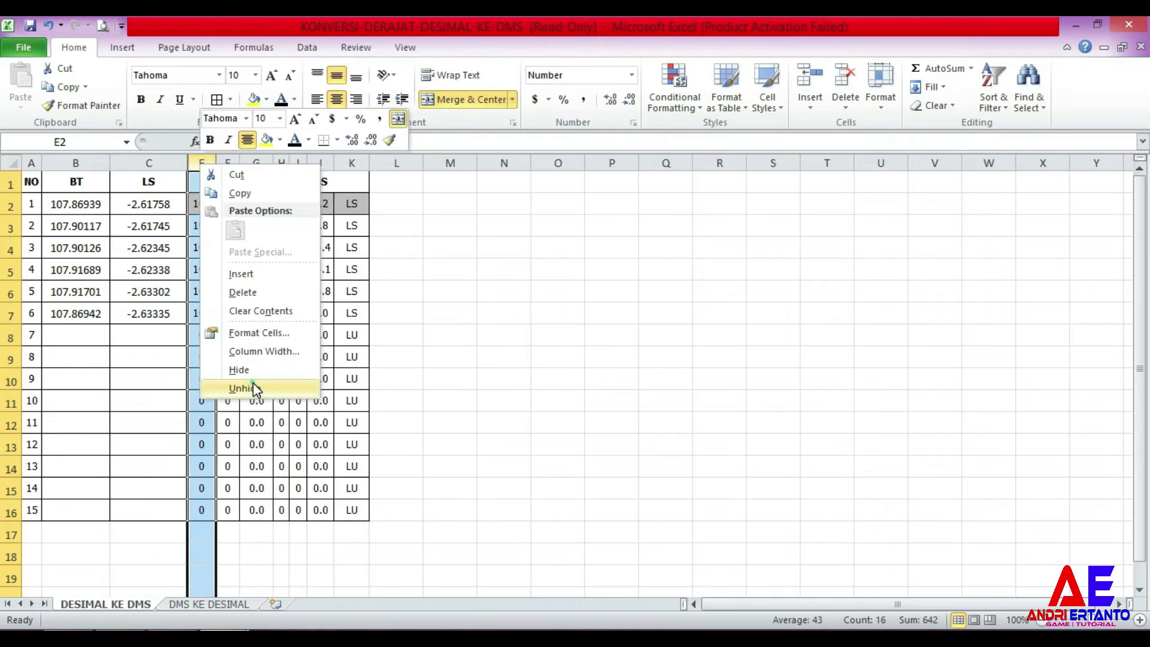
{"action": "left_click", "coordinate": [254, 388]}
{"action": "left_click", "coordinate": [361, 241]}
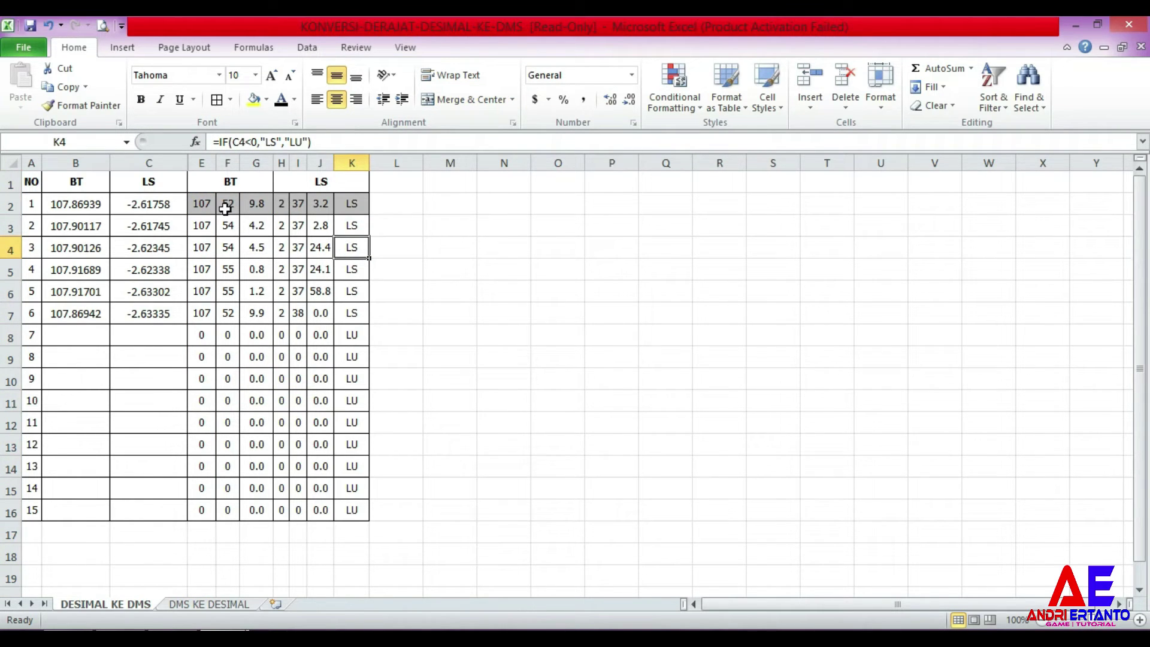
{"action": "left_click_drag", "start_coordinate": [192, 162], "coordinate": [258, 161]}
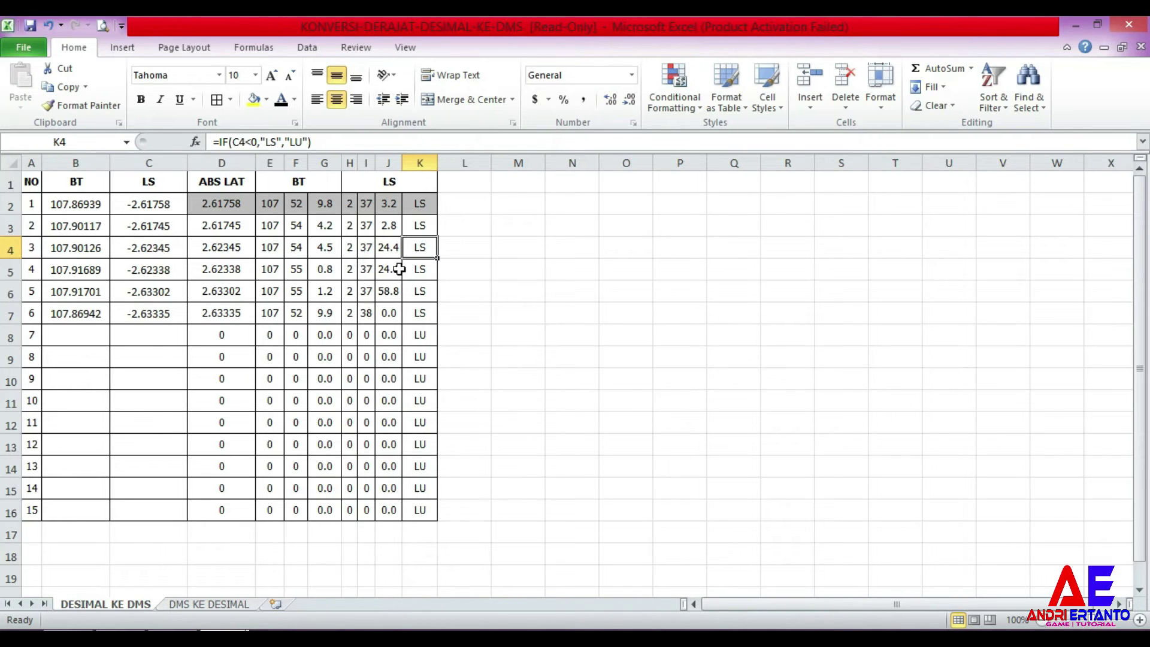
Review how the latitude formulas in H2, I2 and J2 use the ABS LAT column, and inspect the converted values down to J7.
{"action": "left_click", "coordinate": [349, 204]}
{"action": "left_click", "coordinate": [239, 142]}
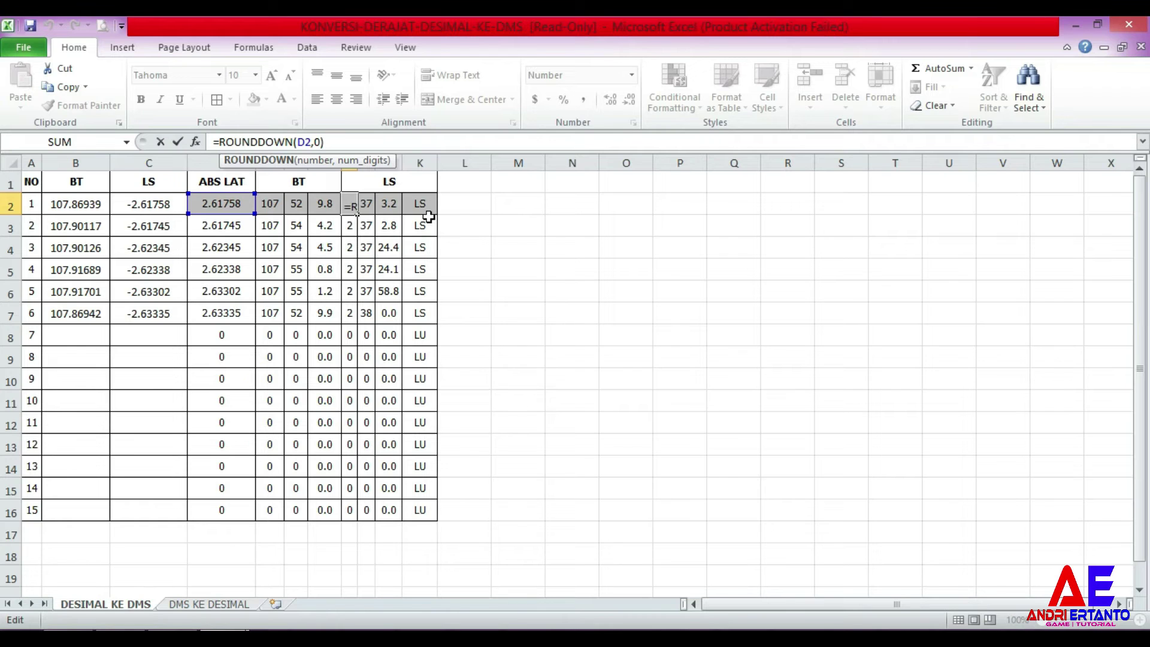
{"action": "key", "text": "Escape"}
{"action": "left_click", "coordinate": [366, 204]}
{"action": "left_click", "coordinate": [312, 142]}
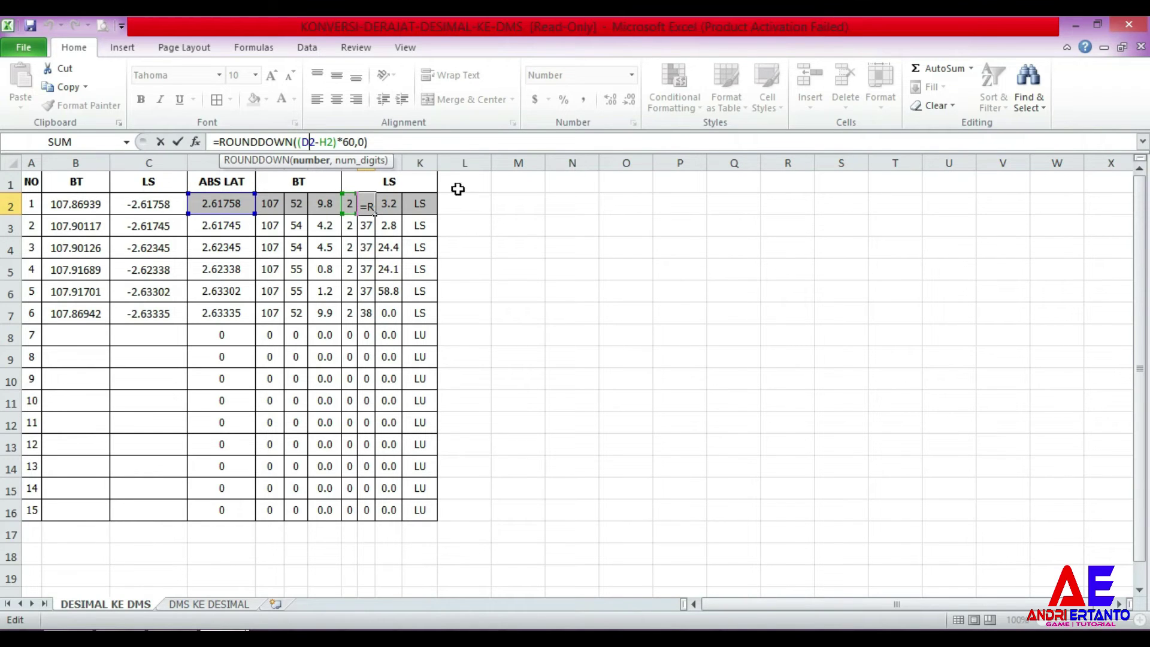
{"action": "key", "text": "Return"}
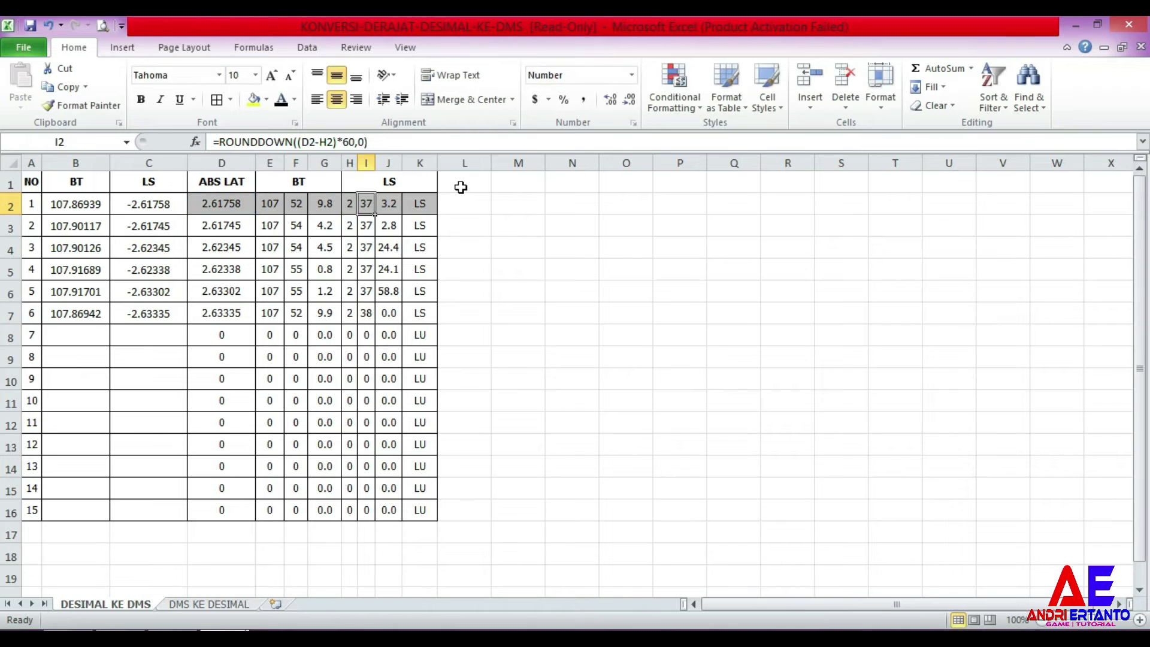
{"action": "left_click", "coordinate": [392, 204]}
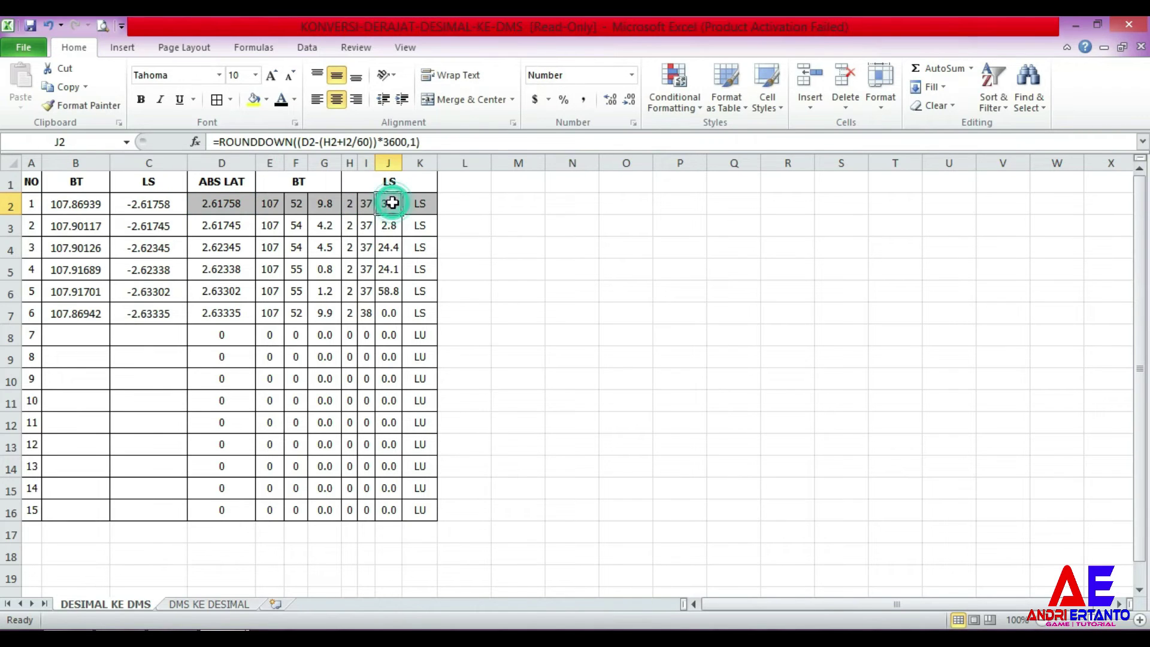
{"action": "left_click", "coordinate": [345, 141]}
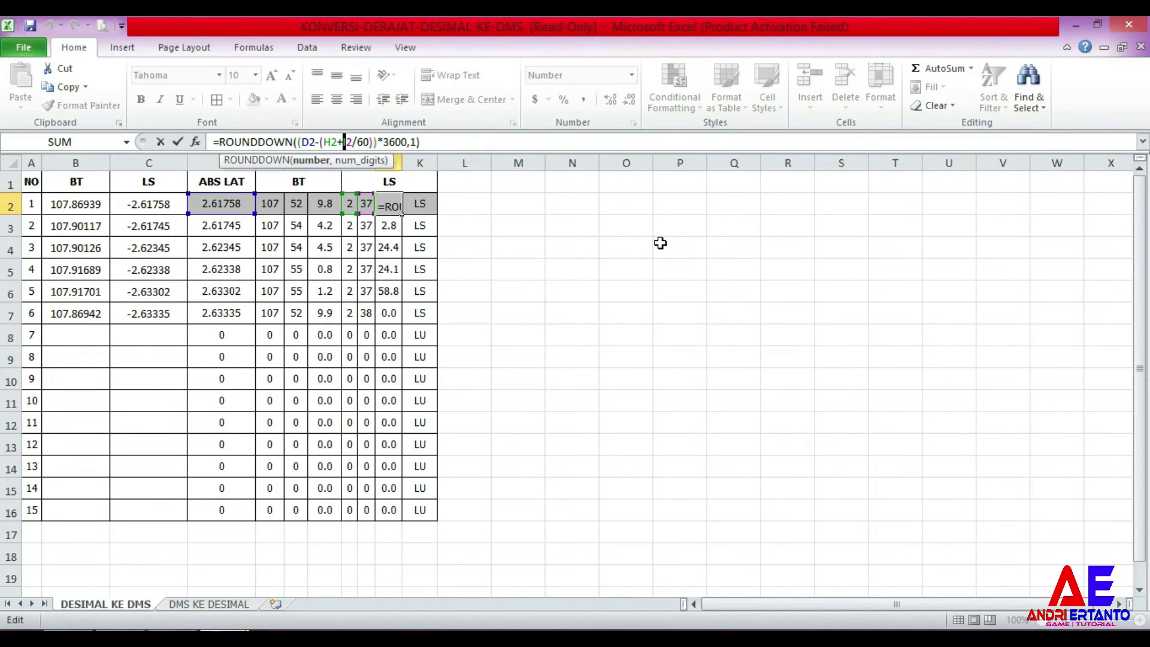
{"action": "key", "text": "Escape"}
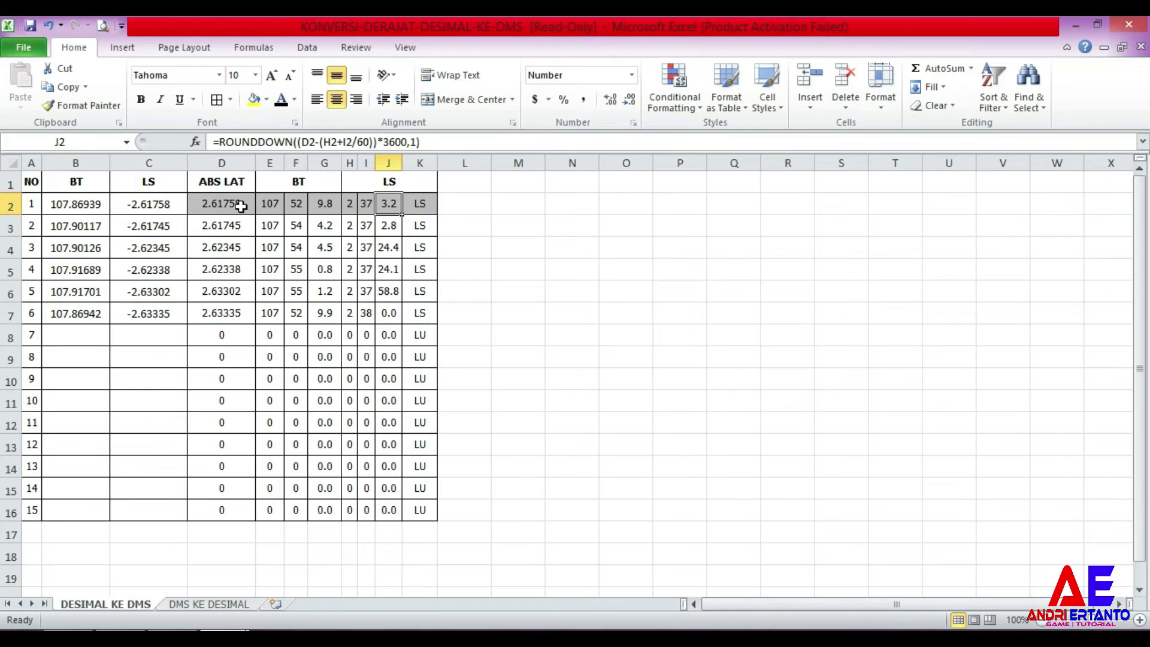
{"action": "left_click_drag", "start_coordinate": [280, 202], "coordinate": [393, 301]}
{"action": "left_click", "coordinate": [389, 312]}
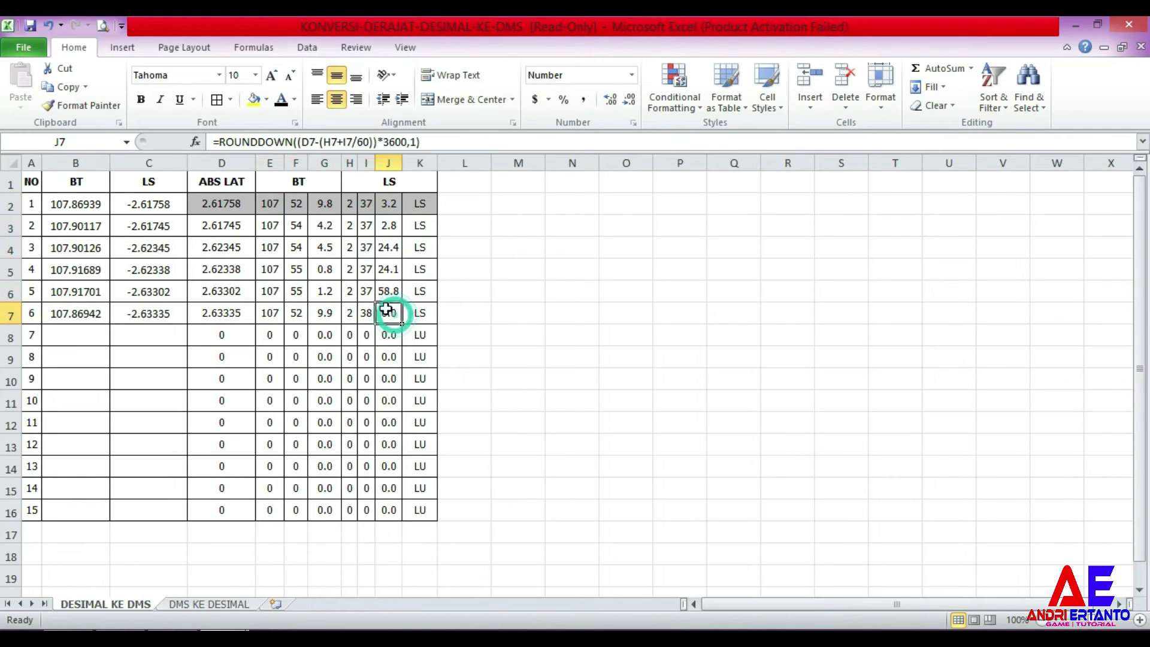
Copy the converted values in E2:J7, paste them as values only at G6 in Book1's Sheet1, and move the block down one row.
{"action": "left_click", "coordinate": [362, 136]}
{"action": "key", "text": "Escape"}
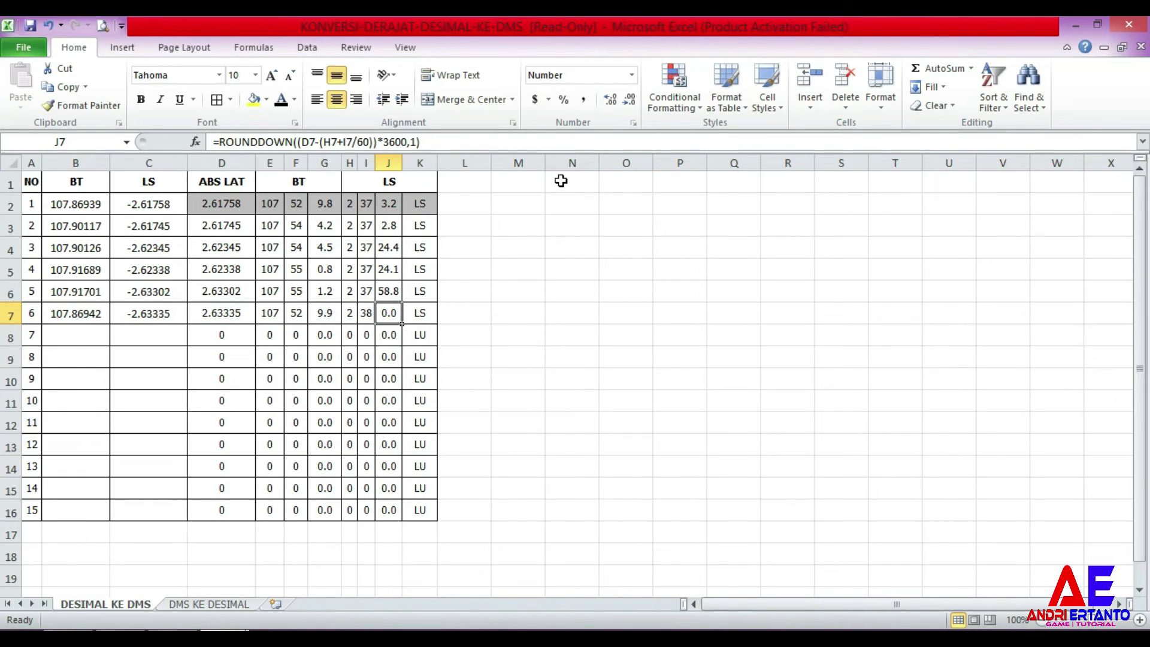
{"action": "left_click_drag", "start_coordinate": [268, 204], "coordinate": [390, 313]}
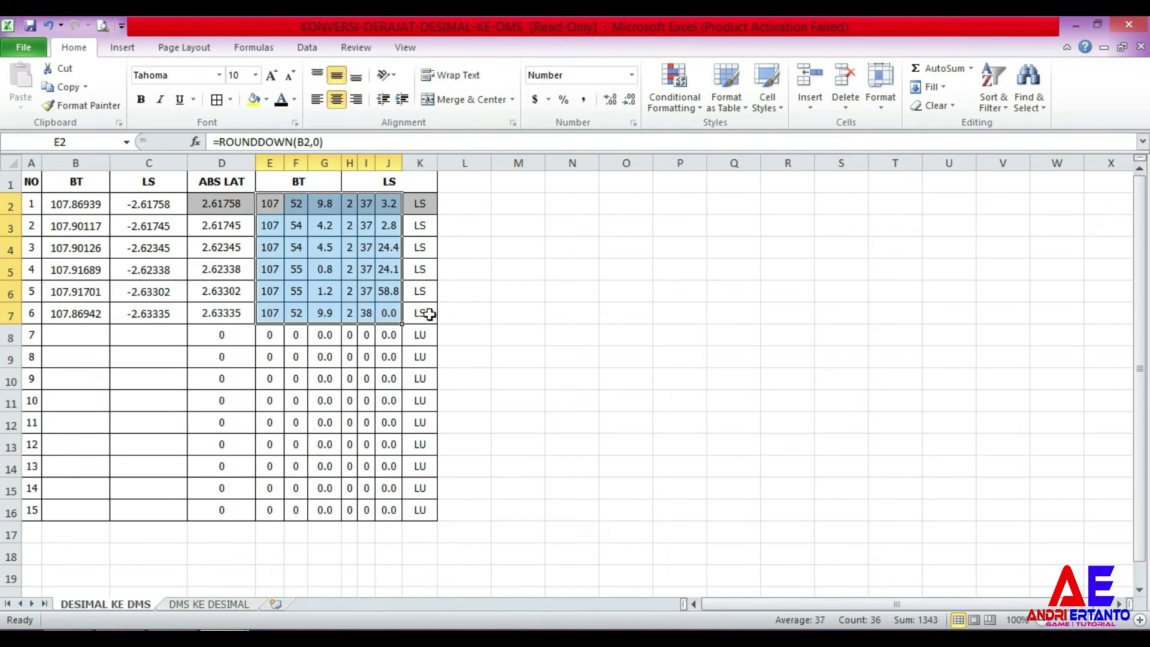
{"action": "key", "text": "ctrl+c"}
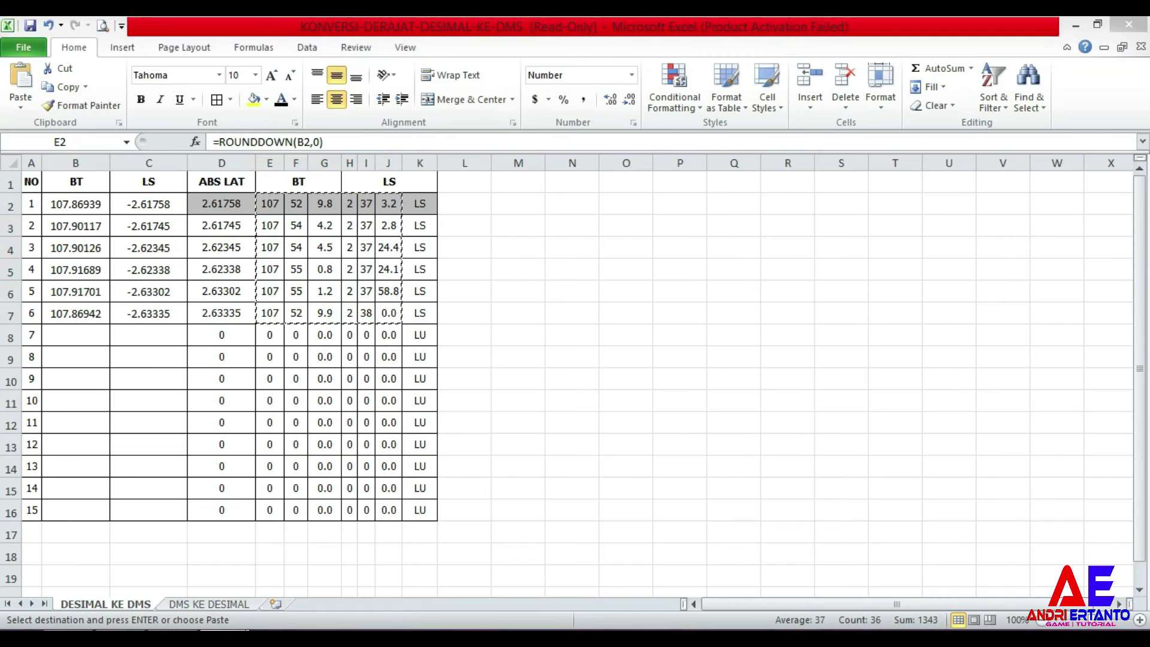
{"action": "left_click", "coordinate": [179, 596]}
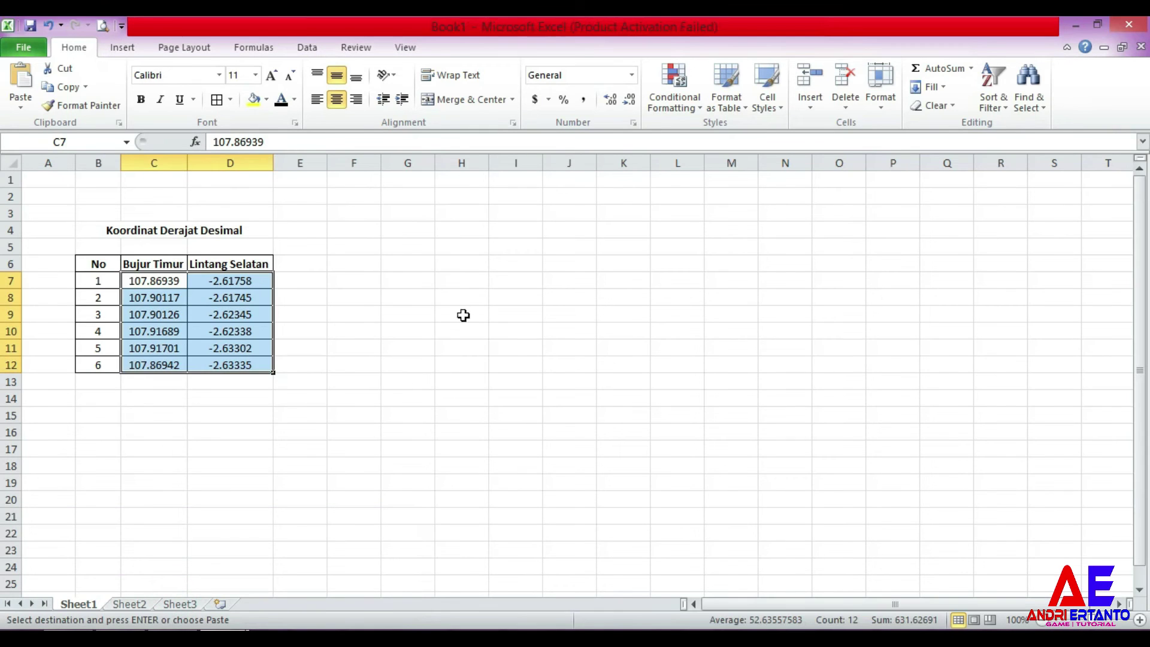
{"action": "right_click", "coordinate": [408, 264]}
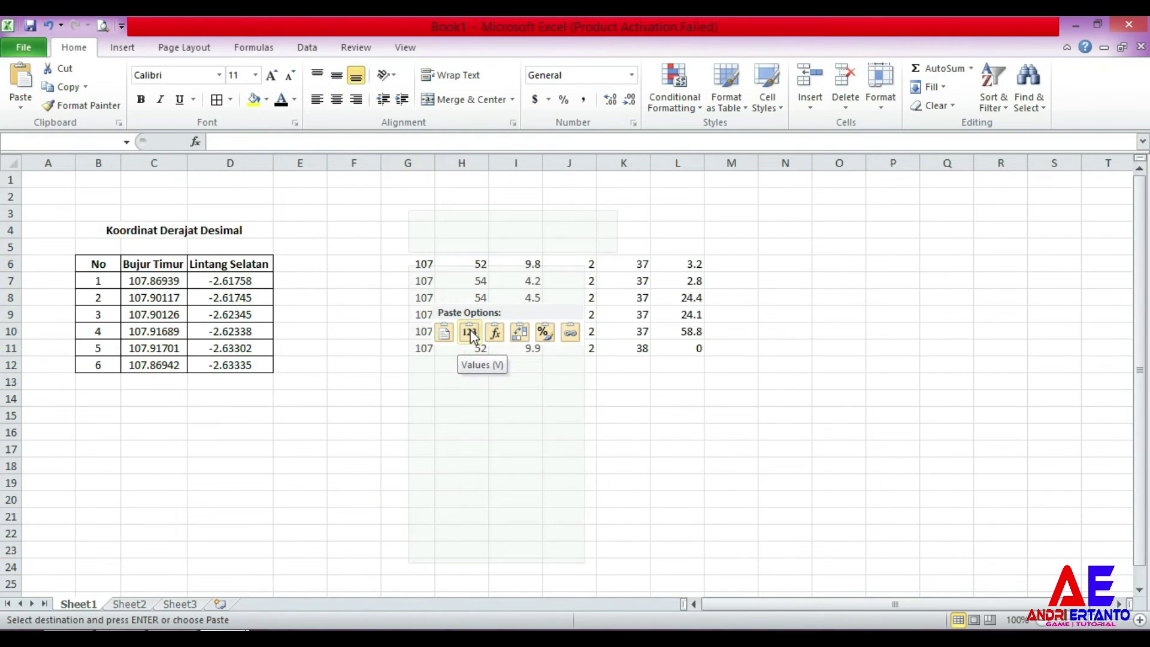
{"action": "left_click", "coordinate": [471, 333]}
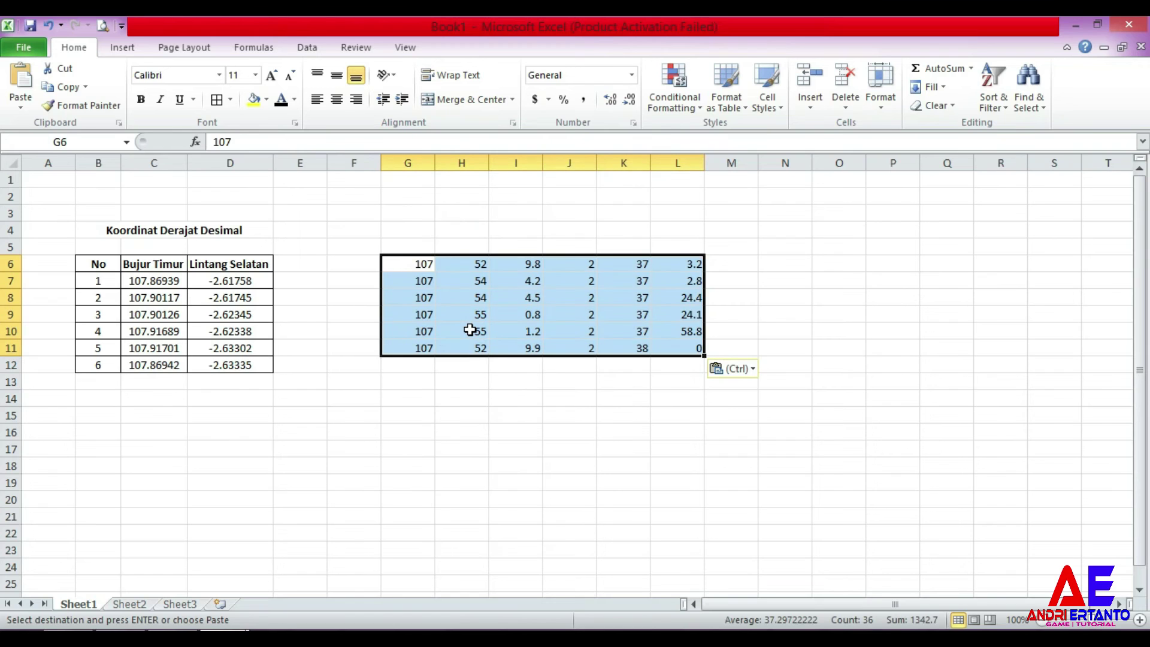
{"action": "left_click_drag", "start_coordinate": [486, 355], "coordinate": [486, 375]}
Copy the header row B6:D6 to F6 and move the Lintang Selatan heading to J6, above the latitude degrees.
{"action": "left_click_drag", "start_coordinate": [99, 264], "coordinate": [233, 269]}
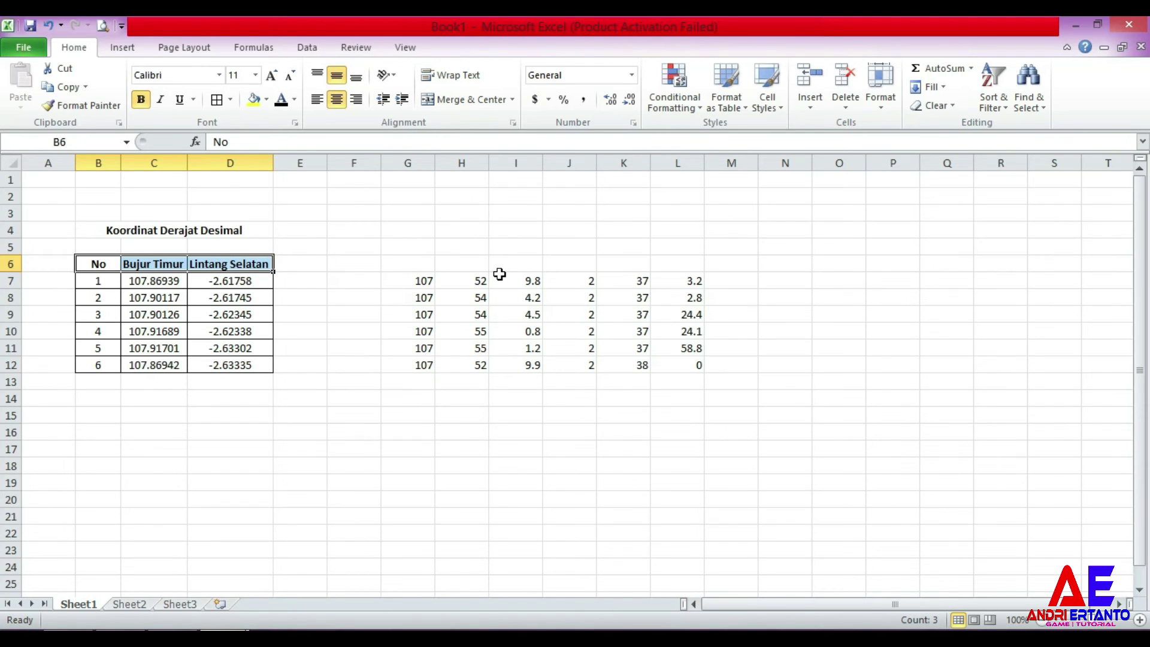
{"action": "key", "text": "ctrl+c"}
{"action": "left_click", "coordinate": [359, 264]}
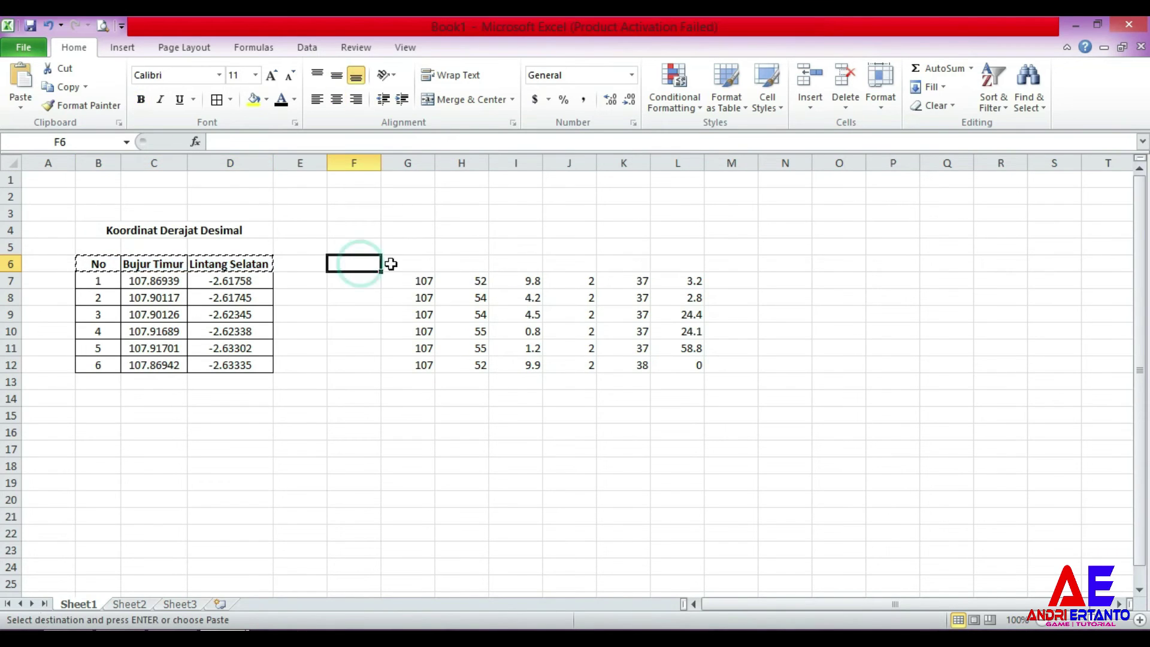
{"action": "key", "text": "ctrl+v"}
{"action": "left_click", "coordinate": [464, 264]}
{"action": "left_click_drag", "start_coordinate": [482, 277], "coordinate": [590, 277]}
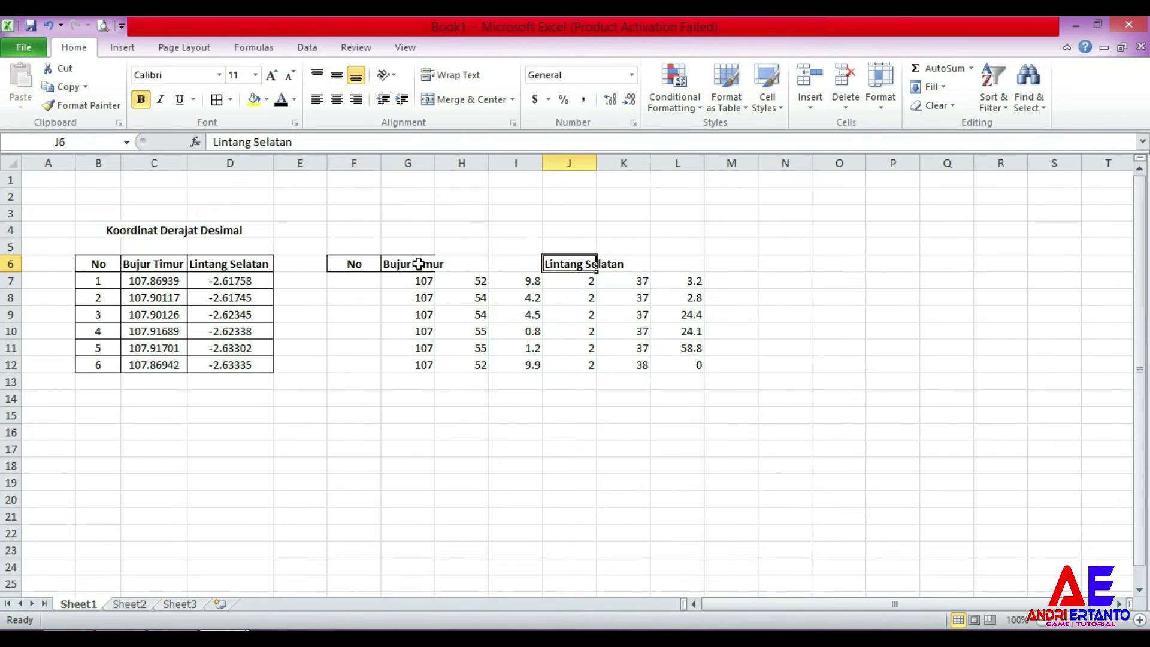
Insert a blank column at column E to put more space between the two coordinate tables.
{"action": "right_click", "coordinate": [303, 163]}
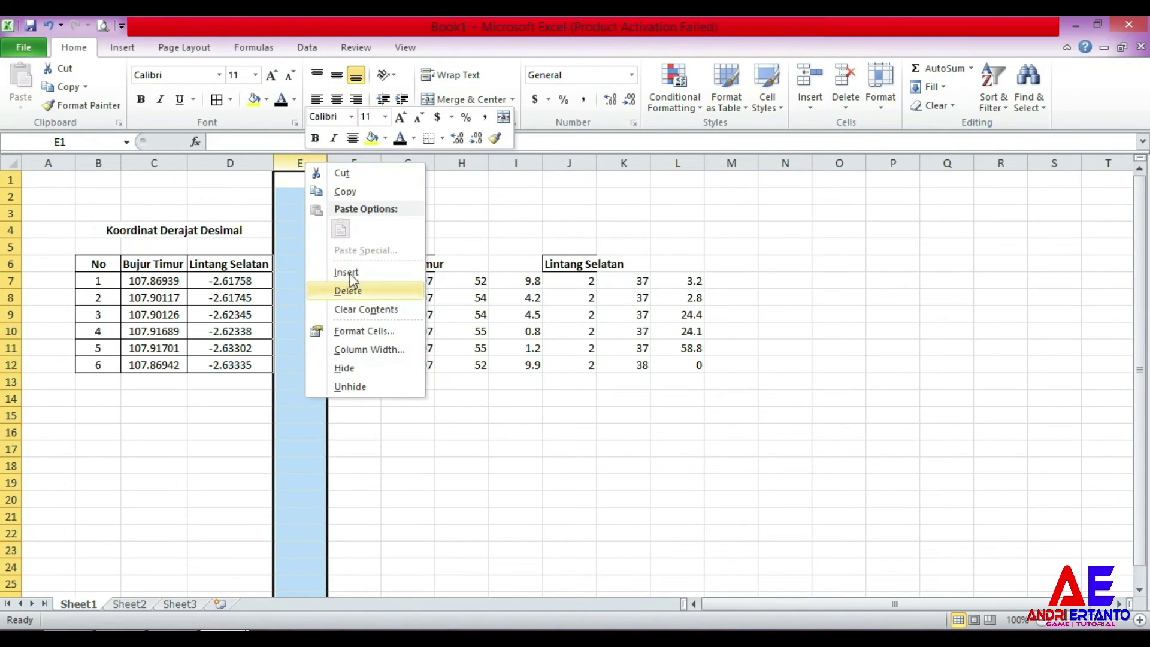
{"action": "left_click", "coordinate": [350, 273]}
{"action": "left_click", "coordinate": [442, 311]}
Merge and center the Bujur Timur heading across H6:J6 and the Lintang Selatan heading across K6:M6.
{"action": "left_click_drag", "start_coordinate": [488, 265], "coordinate": [760, 264]}
{"action": "left_click", "coordinate": [470, 100]}
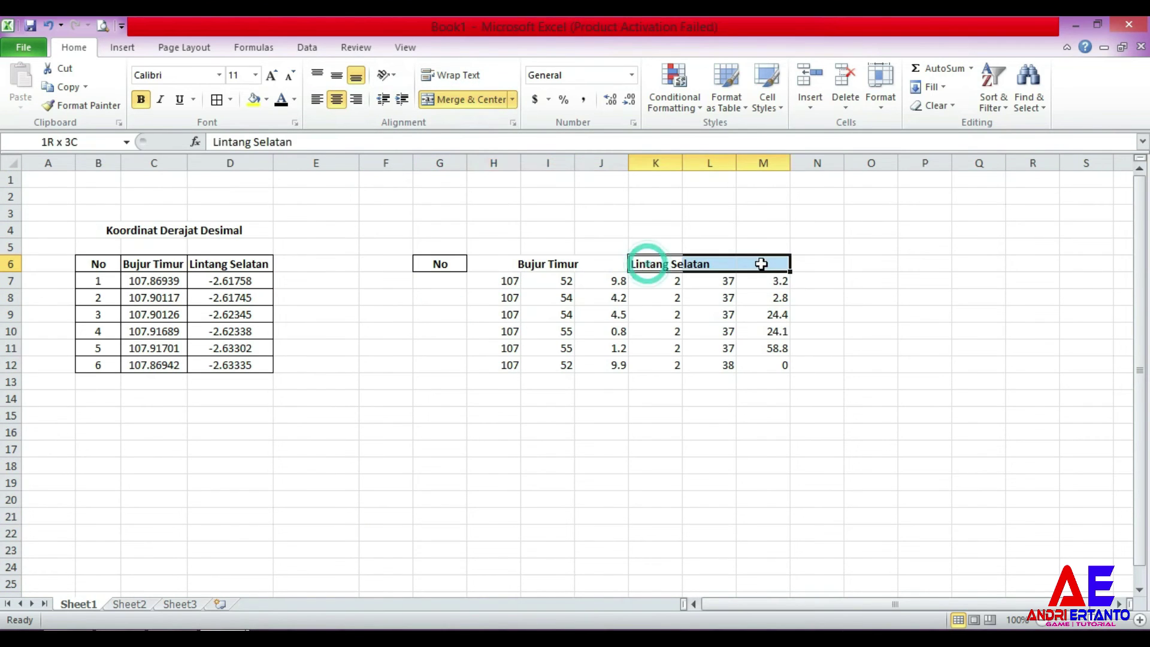
{"action": "left_click", "coordinate": [485, 101]}
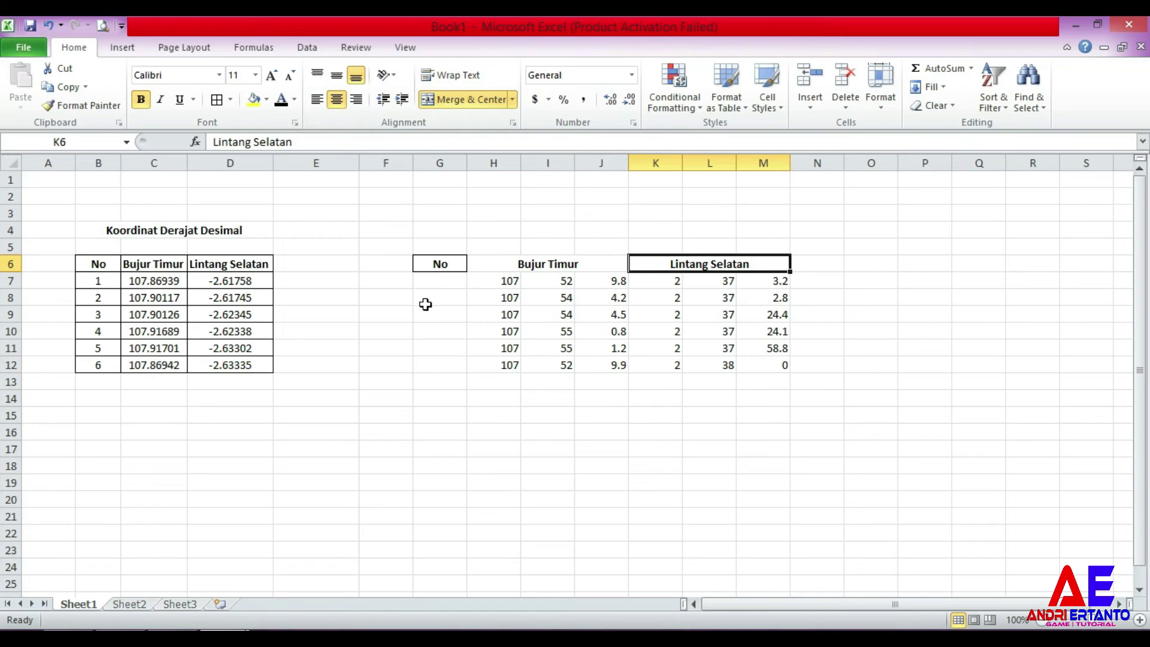
Copy the row numbers 1 to 6 from B7:B12 into the second table's No column, starting at G7.
{"action": "left_click", "coordinate": [428, 280]}
{"action": "left_click_drag", "start_coordinate": [96, 282], "coordinate": [112, 367]}
{"action": "key", "text": "ctrl+c"}
{"action": "left_click", "coordinate": [451, 280]}
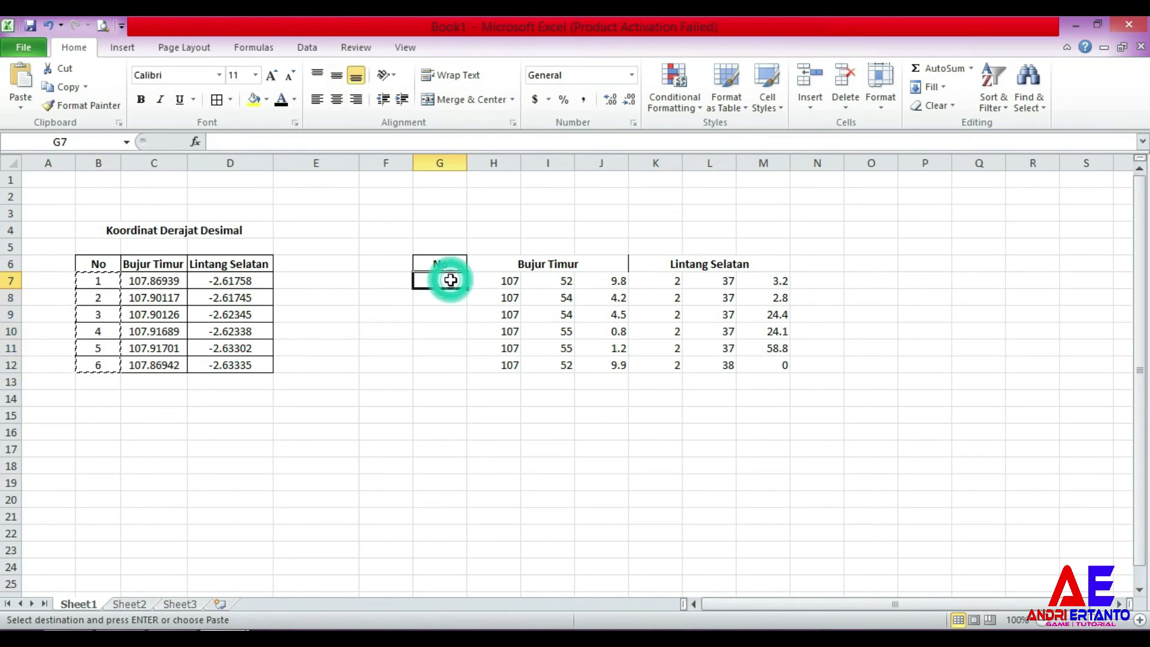
{"action": "key", "text": "ctrl+v"}
Apply borders to all cells of the second table, G6:M12, and center their contents horizontally.
{"action": "left_click_drag", "start_coordinate": [440, 264], "coordinate": [776, 366]}
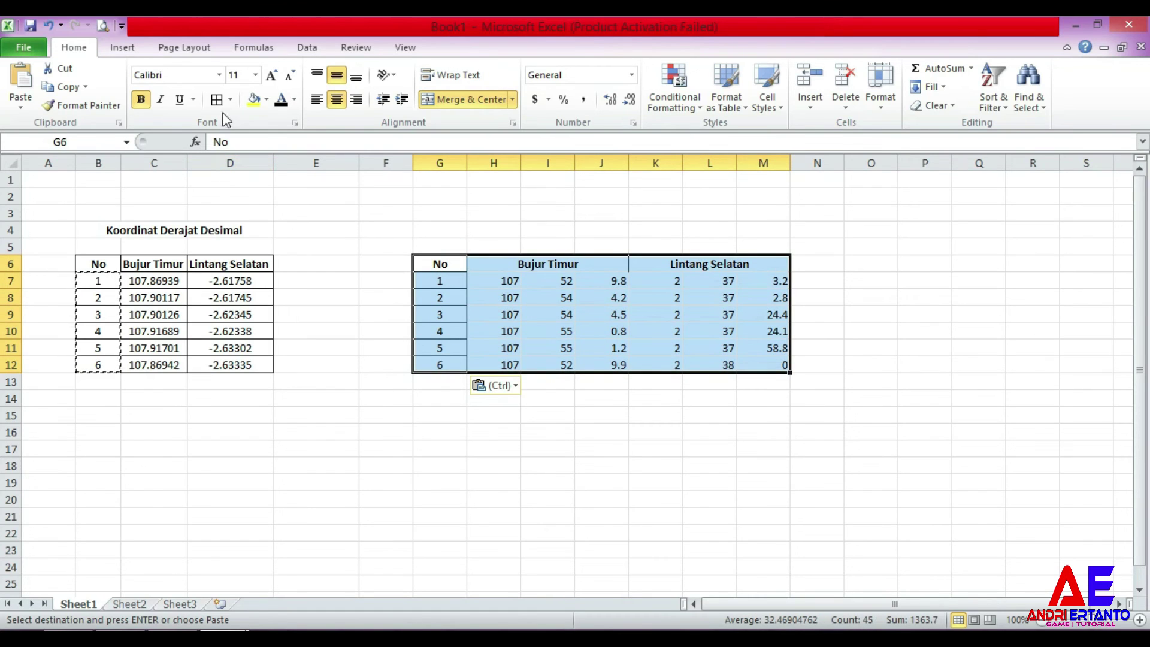
{"action": "left_click", "coordinate": [216, 100]}
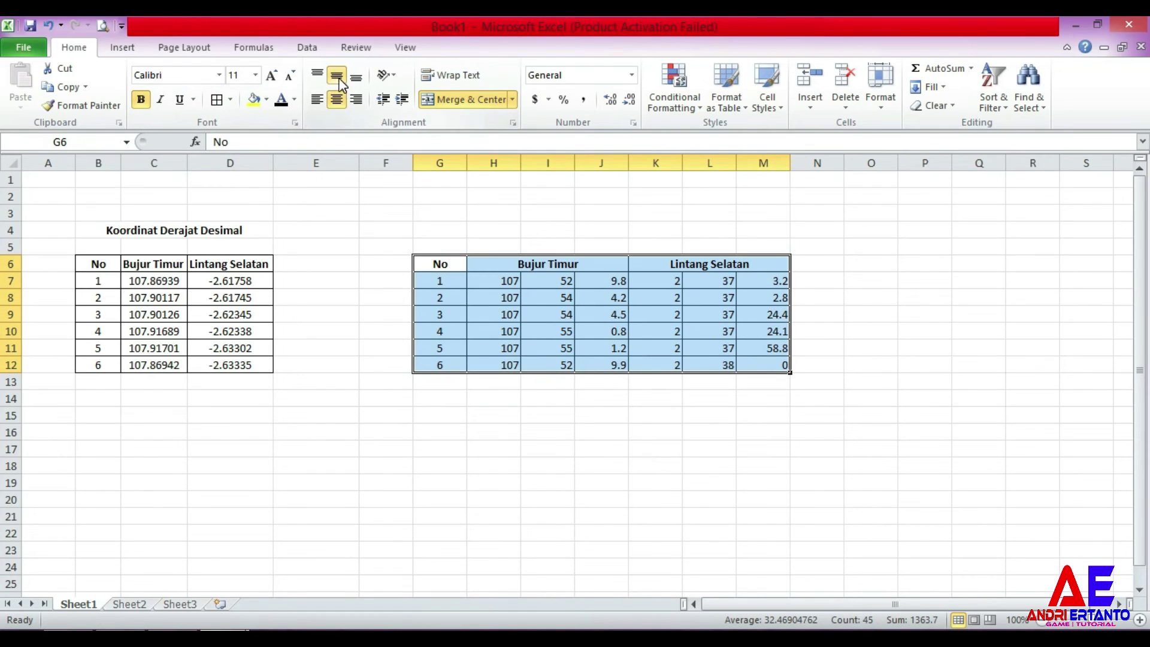
{"action": "left_click", "coordinate": [338, 100]}
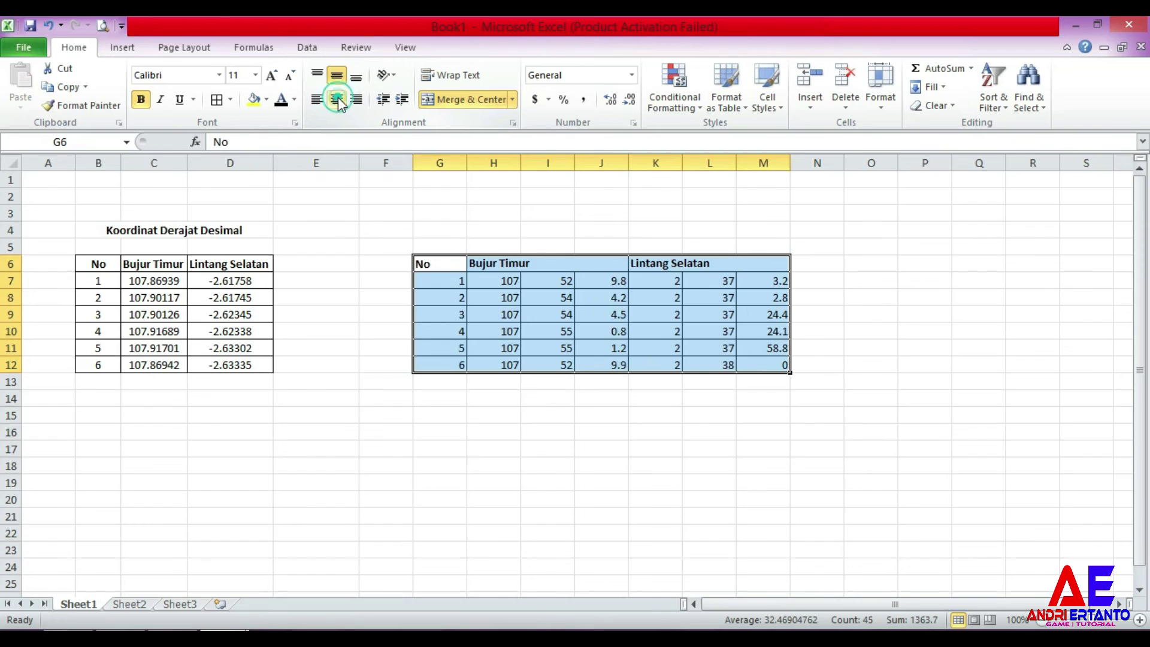
{"action": "left_click", "coordinate": [338, 99]}
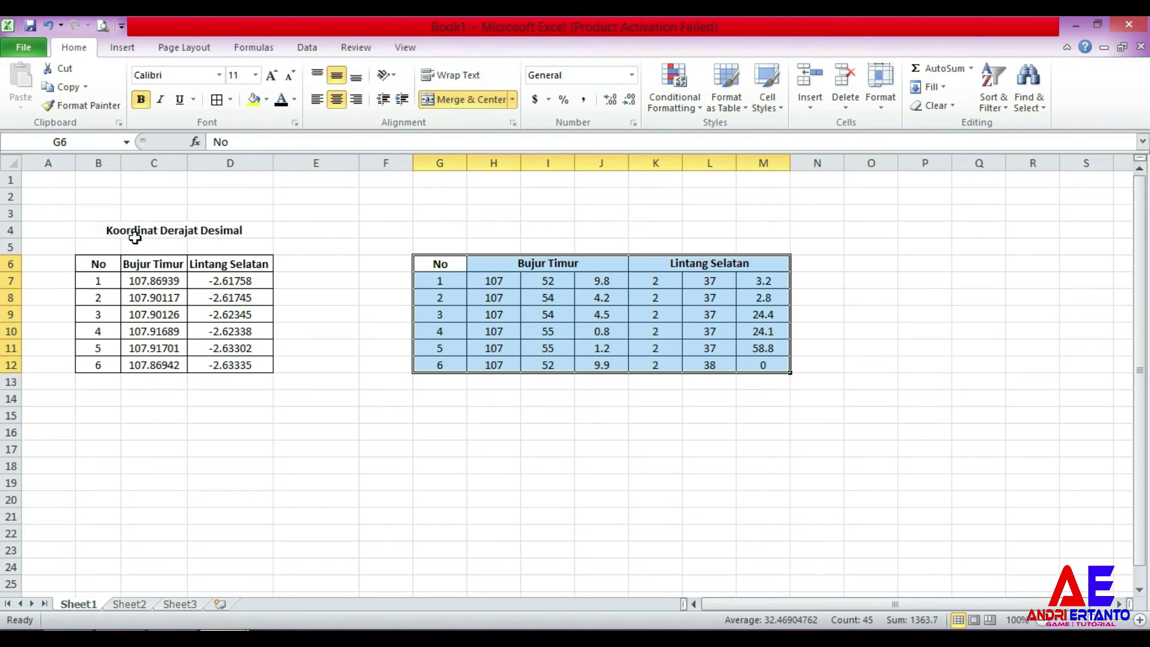
Merge and center G4:M4 above the second table and enter the title "Koordinat Derajat Menit Detik (Dms)".
{"action": "left_click_drag", "start_coordinate": [440, 229], "coordinate": [763, 229]}
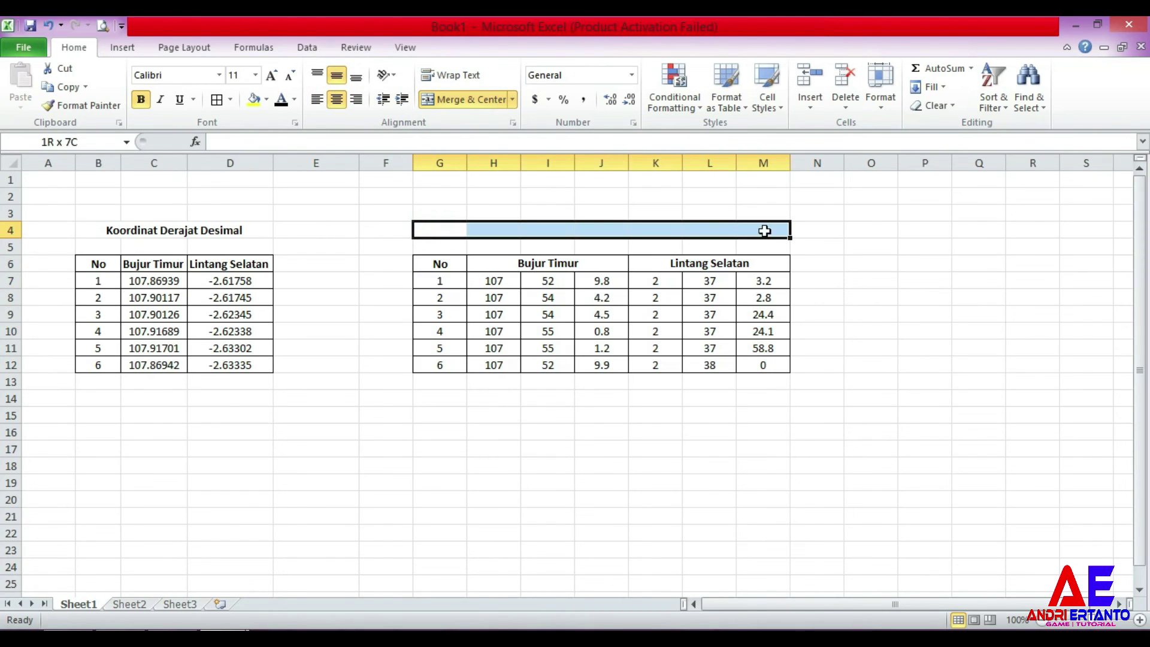
{"action": "left_click", "coordinate": [441, 101]}
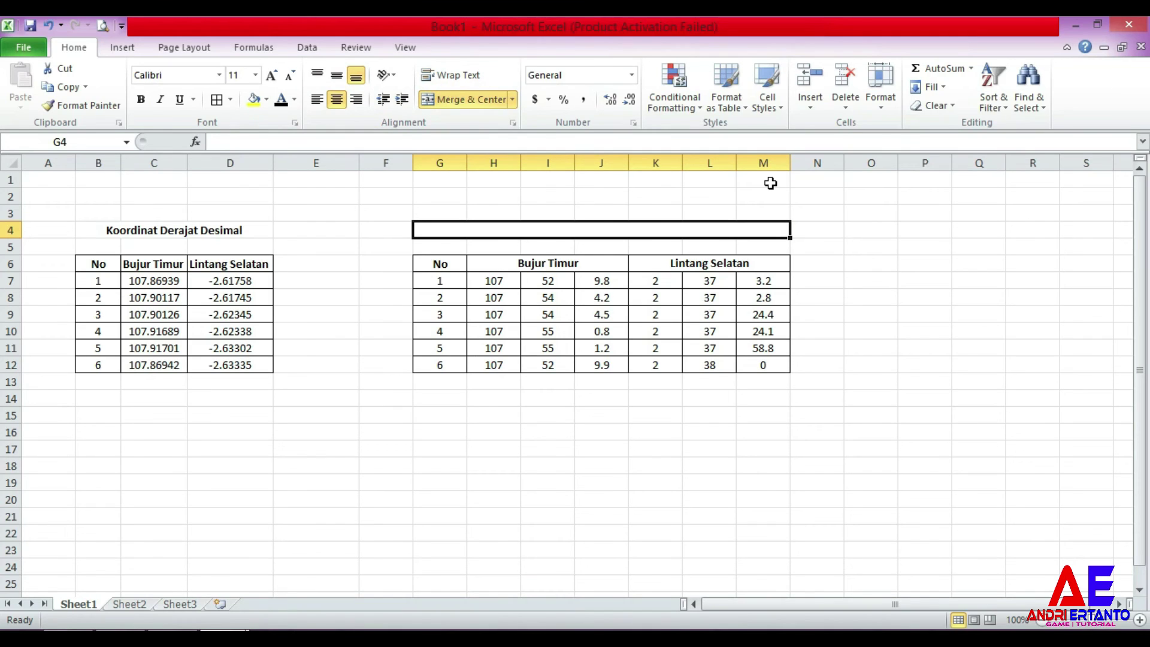
{"action": "type", "text": "Koordinat"}
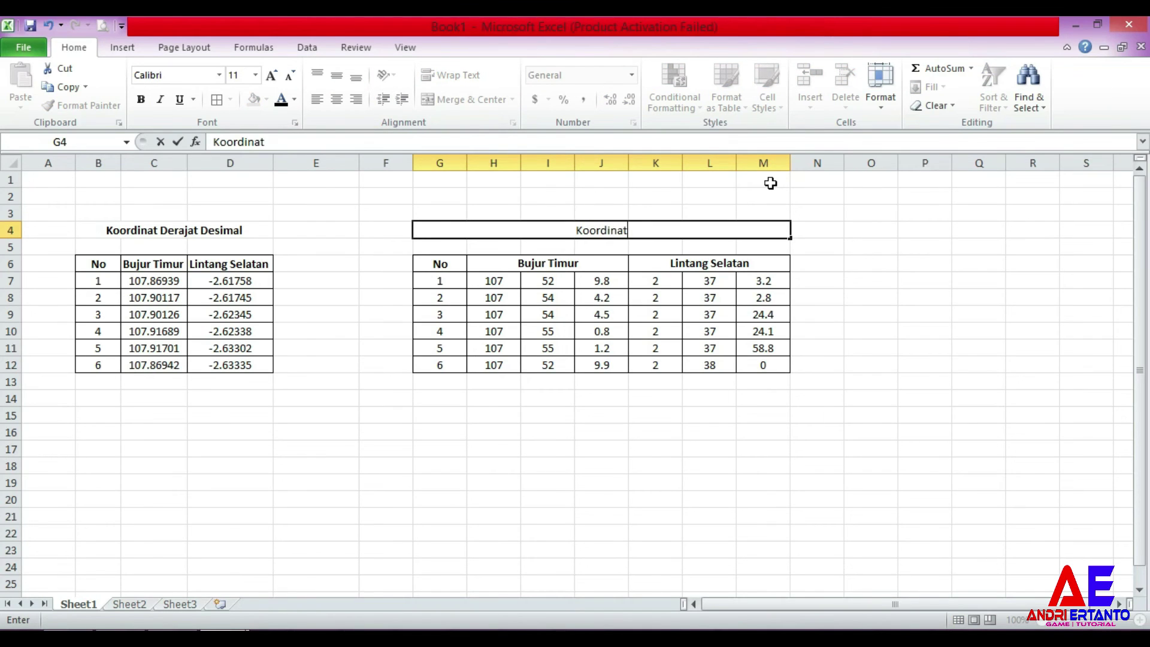
{"action": "type", "text": " Dera"}
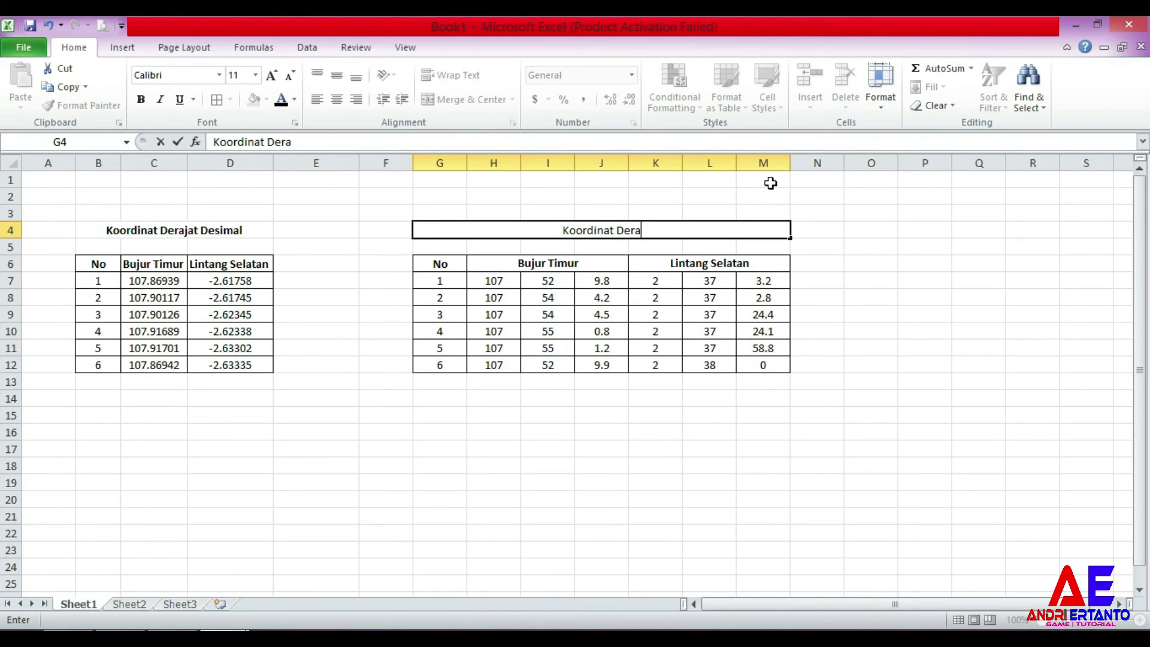
{"action": "type", "text": "jat Menit"}
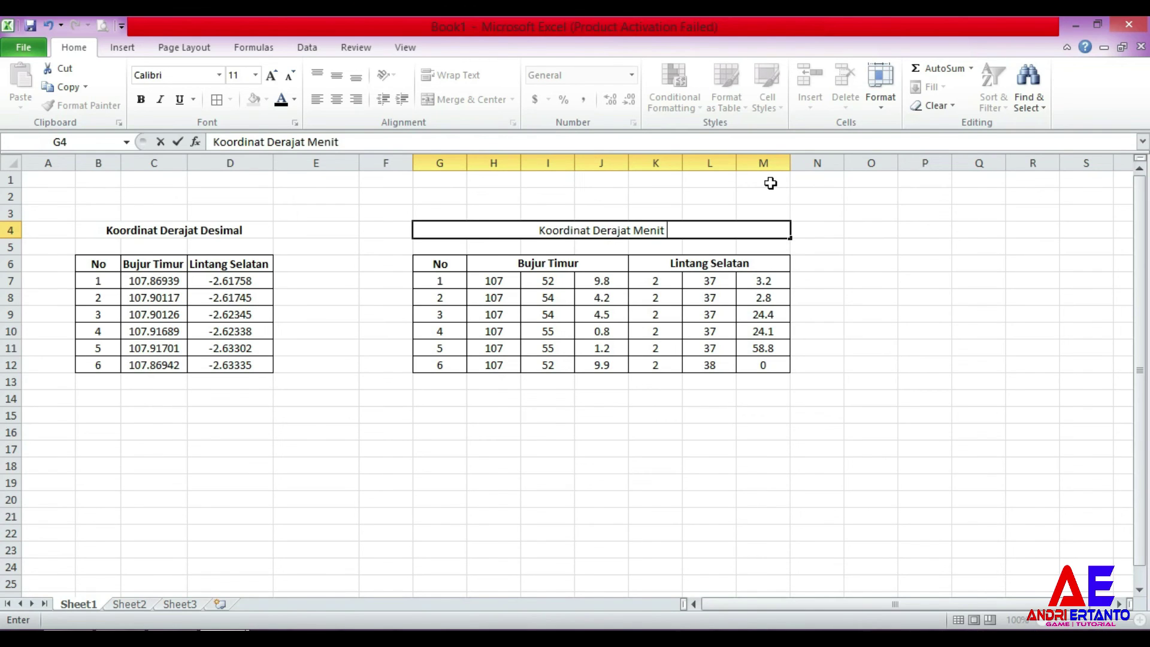
{"action": "type", "text": "Detik"}
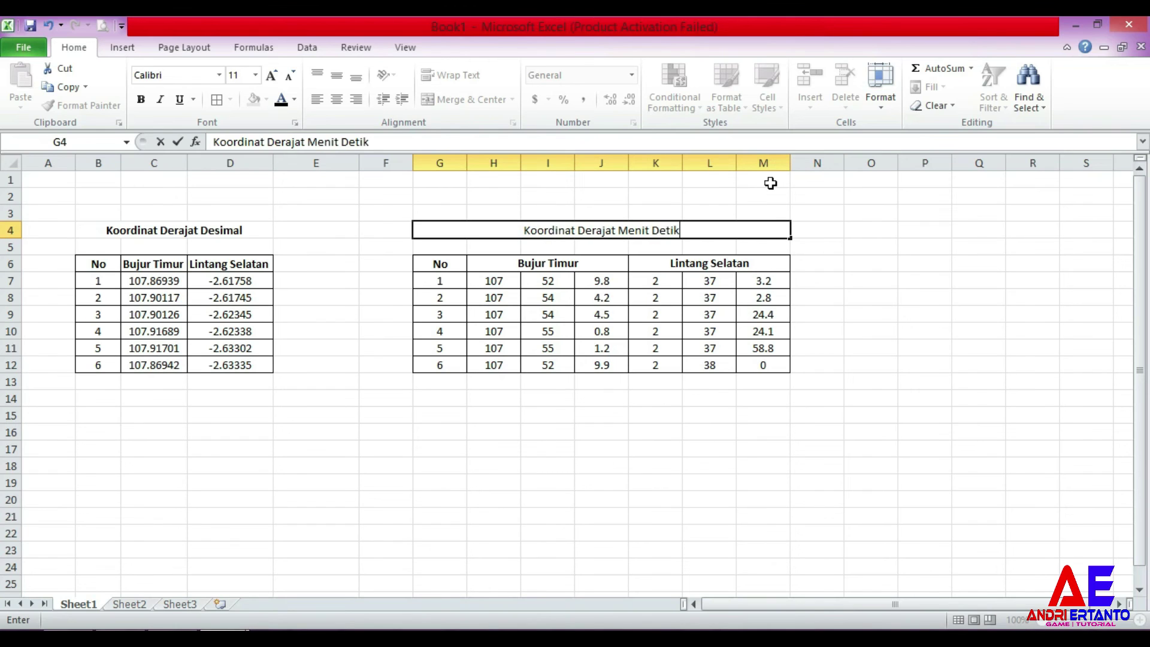
{"action": "type", "text": " (Dm"}
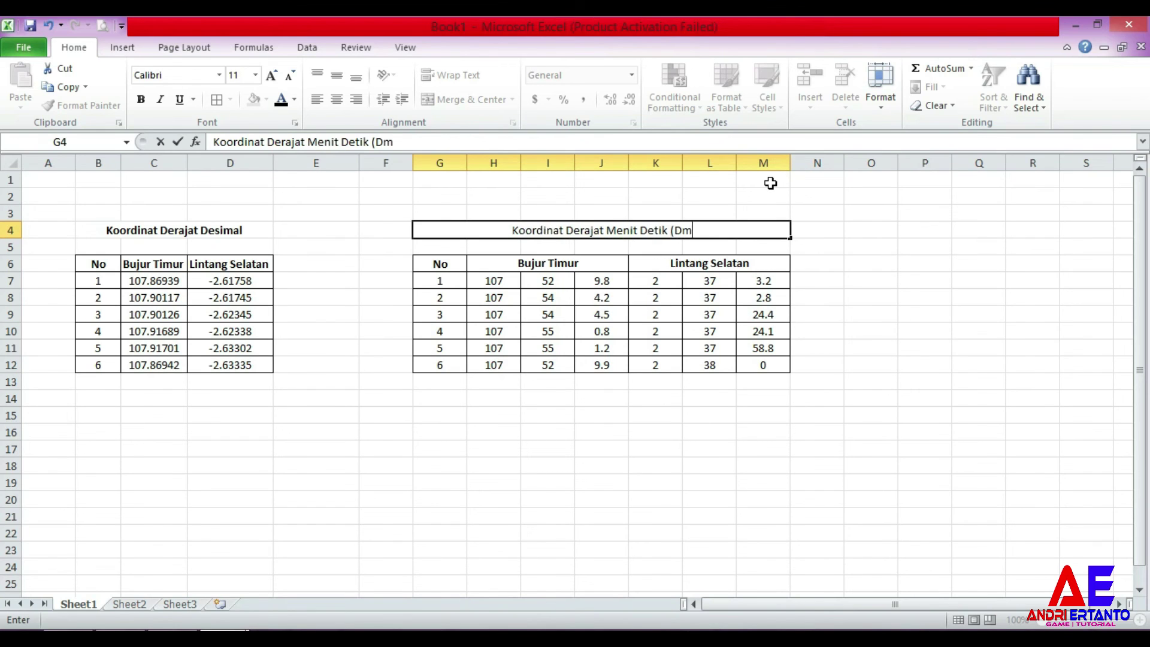
{"action": "type", "text": "s)"}
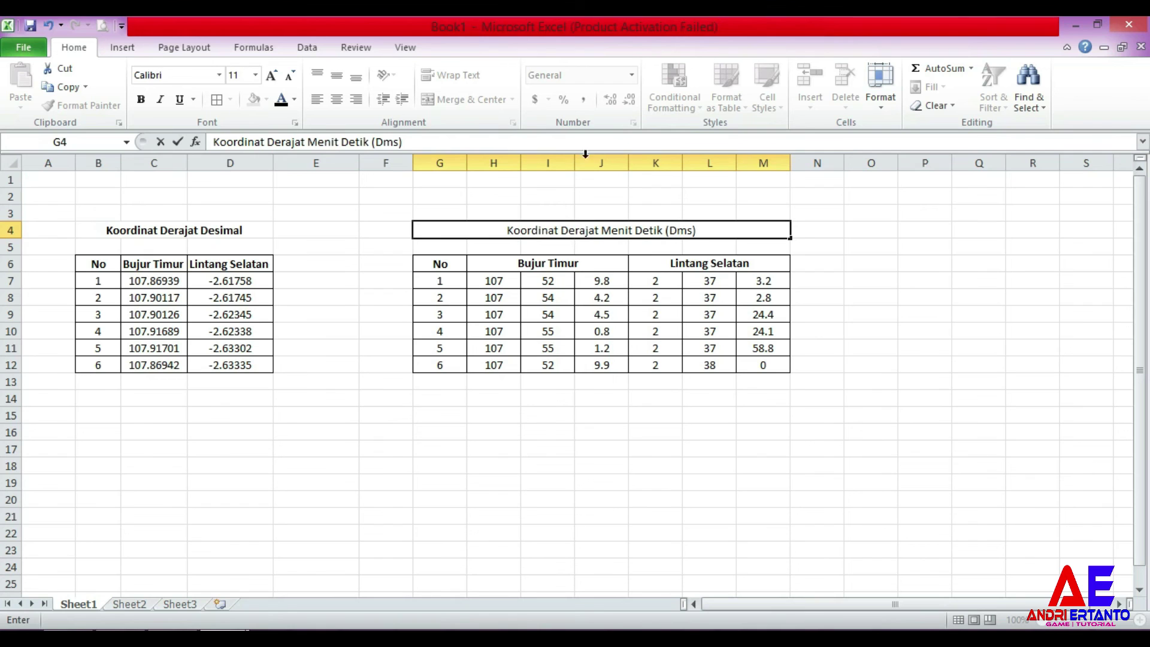
Append "(Dd)" to the Koordinat Derajat Desimal title in B4.
{"action": "left_click", "coordinate": [192, 228]}
{"action": "left_click", "coordinate": [368, 143]}
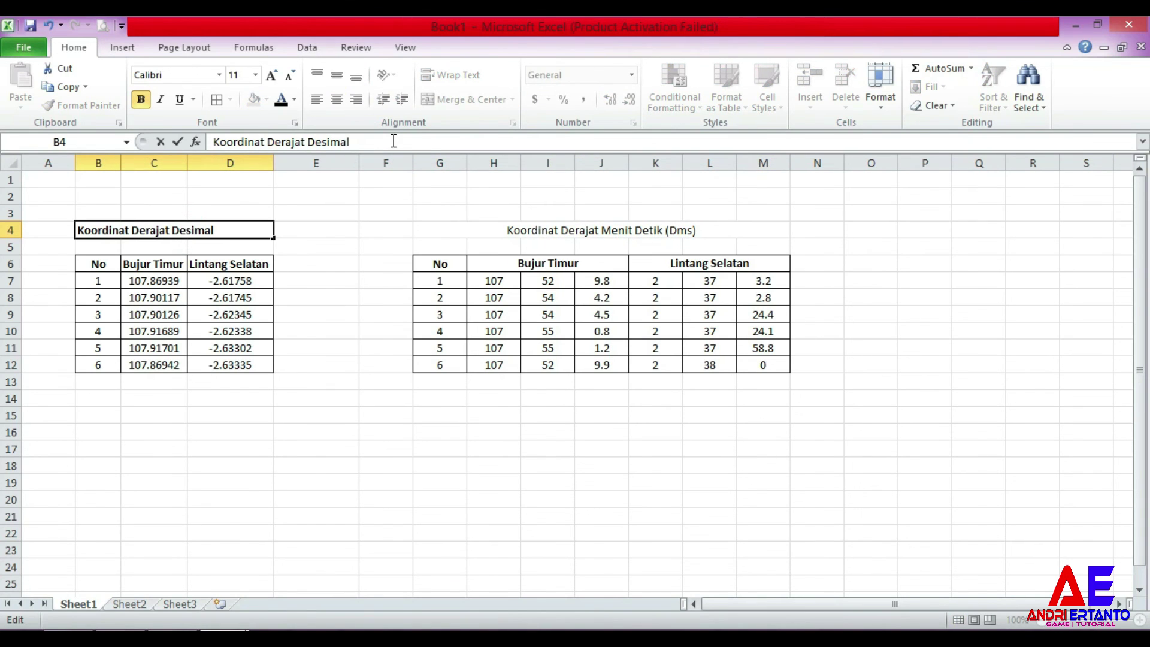
{"action": "type", "text": "("}
{"action": "type", "text": "d"}
{"action": "left_click", "coordinate": [711, 286]}
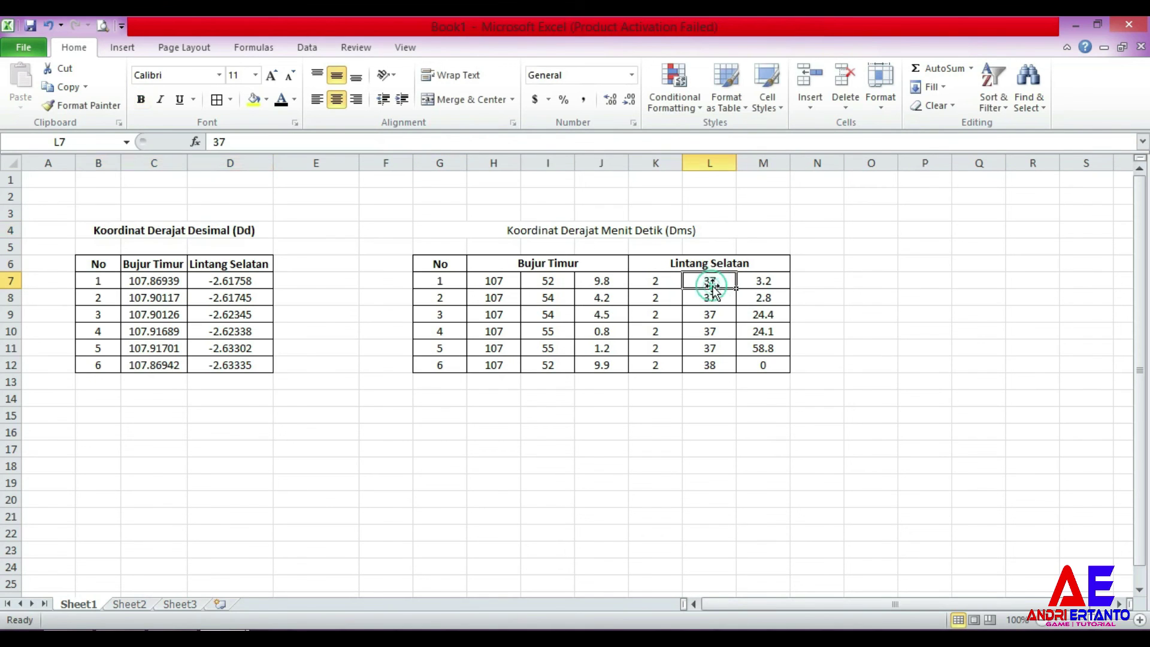
Capitalize the abbreviation in the B4 title so it reads "Koordinat Derajat Desimal (DD)".
{"action": "left_click", "coordinate": [225, 217]}
{"action": "left_click", "coordinate": [226, 230]}
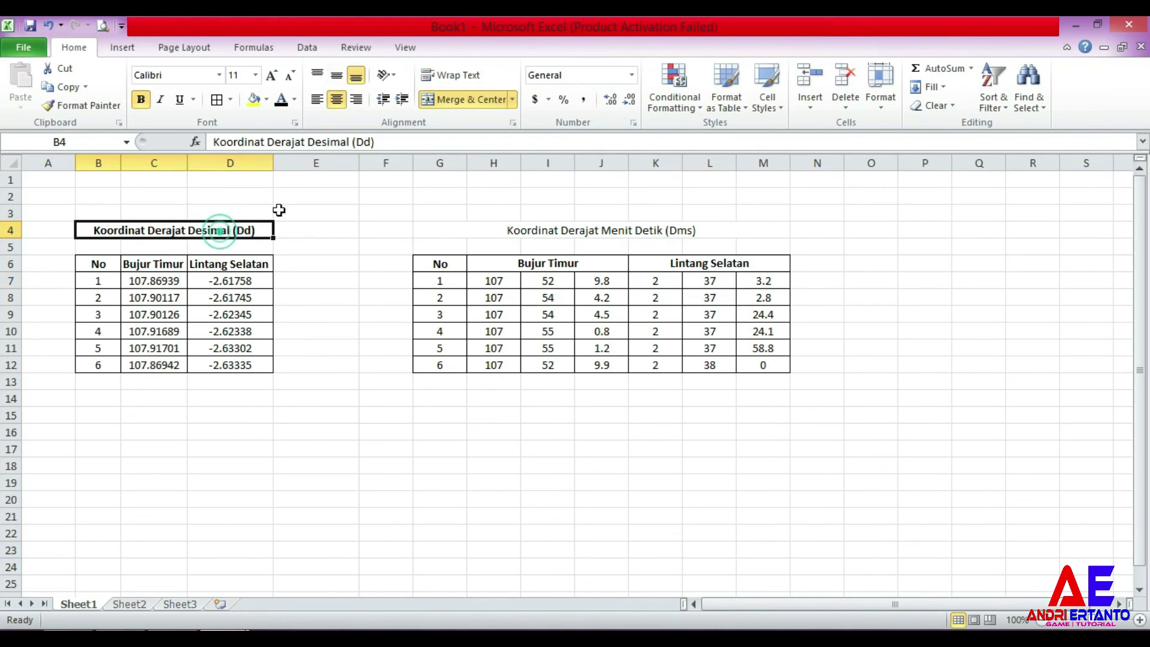
{"action": "left_click", "coordinate": [369, 142]}
{"action": "key", "text": "BackSpace"}
{"action": "type", "text": "D"}
Change the abbreviation in the G4 title to "(DMS)" and make that title bold.
{"action": "left_click", "coordinate": [662, 235]}
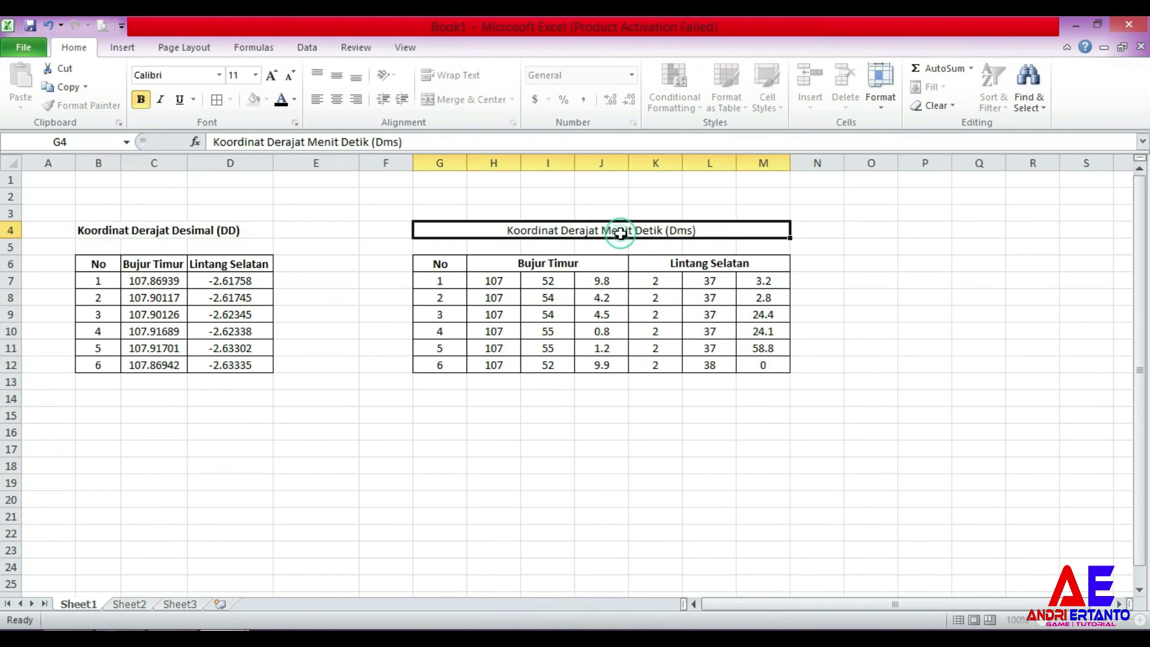
{"action": "left_click", "coordinate": [394, 142]}
{"action": "left_click_drag", "start_coordinate": [398, 142], "coordinate": [384, 142]}
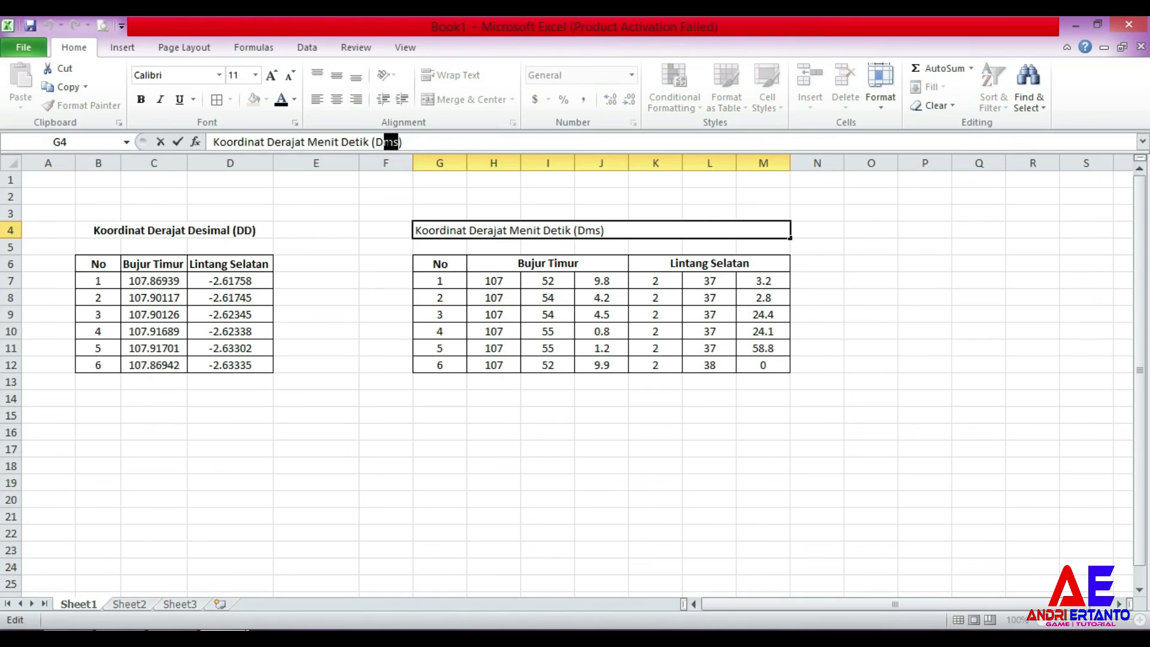
{"action": "type", "text": "MS"}
{"action": "left_click", "coordinate": [598, 346]}
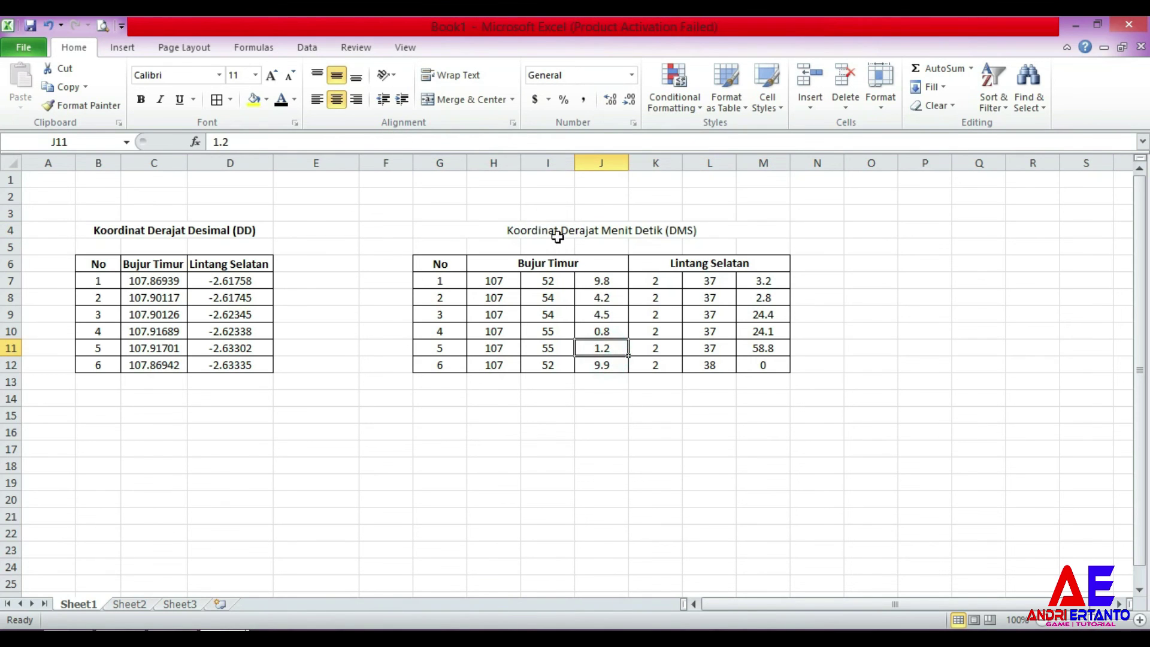
{"action": "left_click", "coordinate": [557, 230]}
{"action": "left_click", "coordinate": [141, 100]}
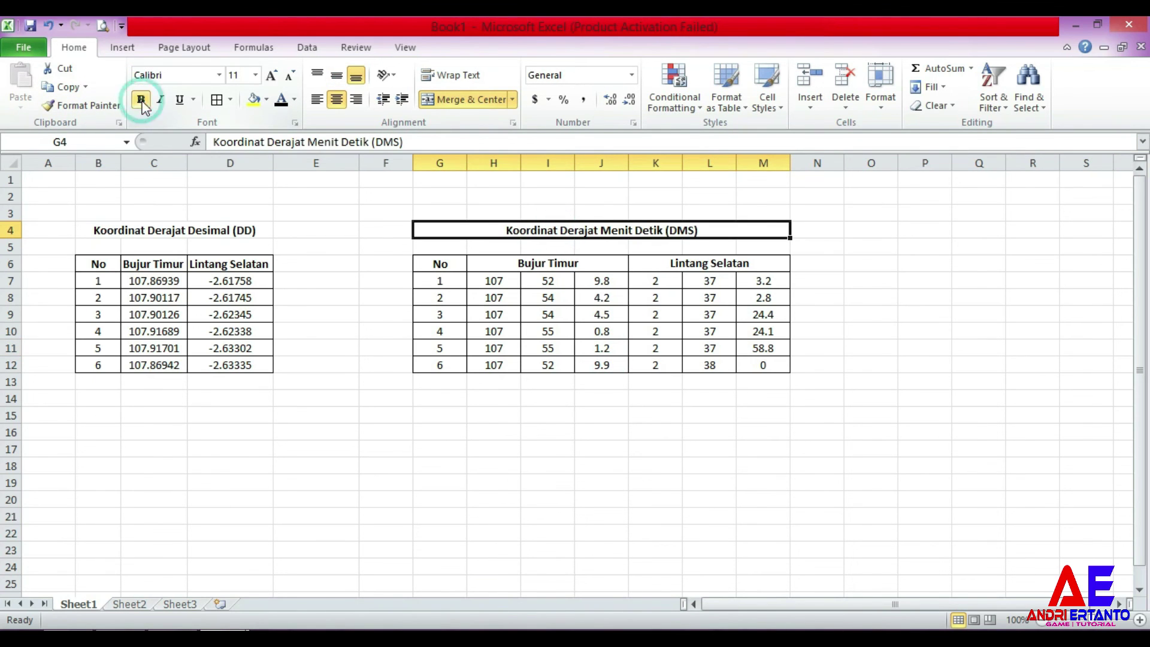